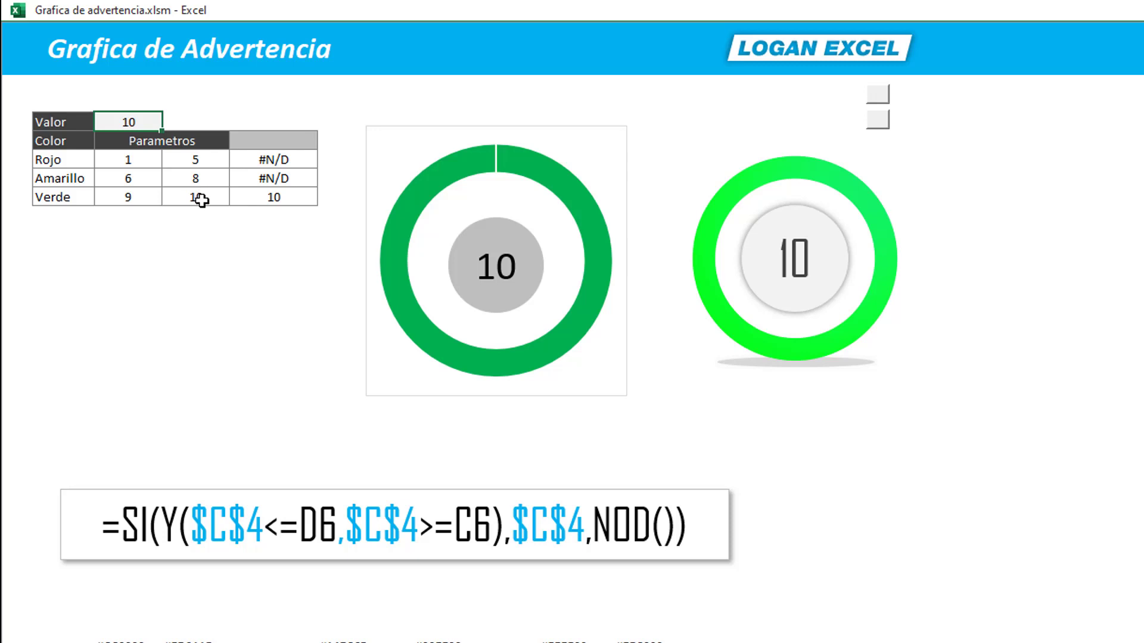
# - Test Valor in C4 with 1, 6, 9, 5 and 10 to watch the rings change red, yellow and green
pyautogui.press('Return')
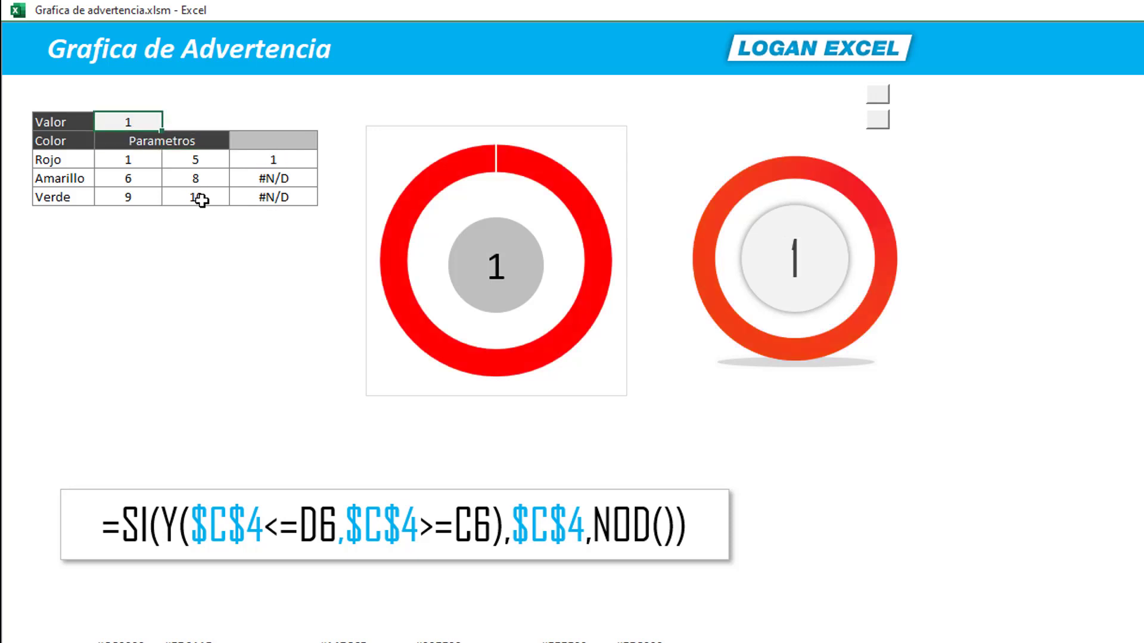
pyautogui.write('6')
pyautogui.press('Return')
pyautogui.press('Up')
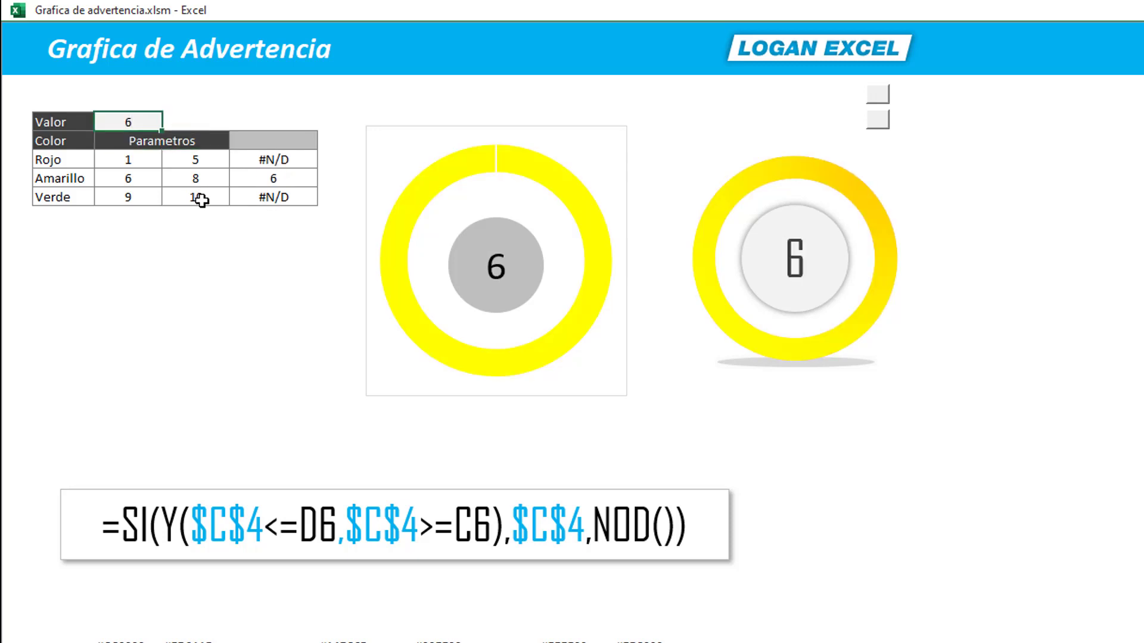
pyautogui.press('Return')
pyautogui.press('Up')
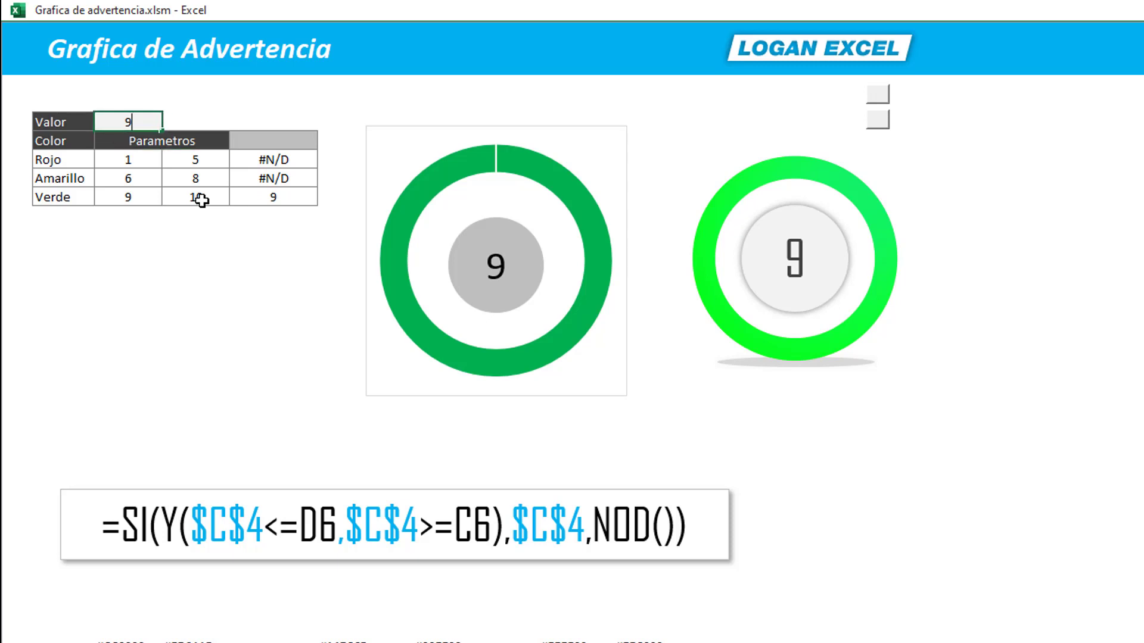
pyautogui.write('6')
pyautogui.press('Return')
pyautogui.press('Up')
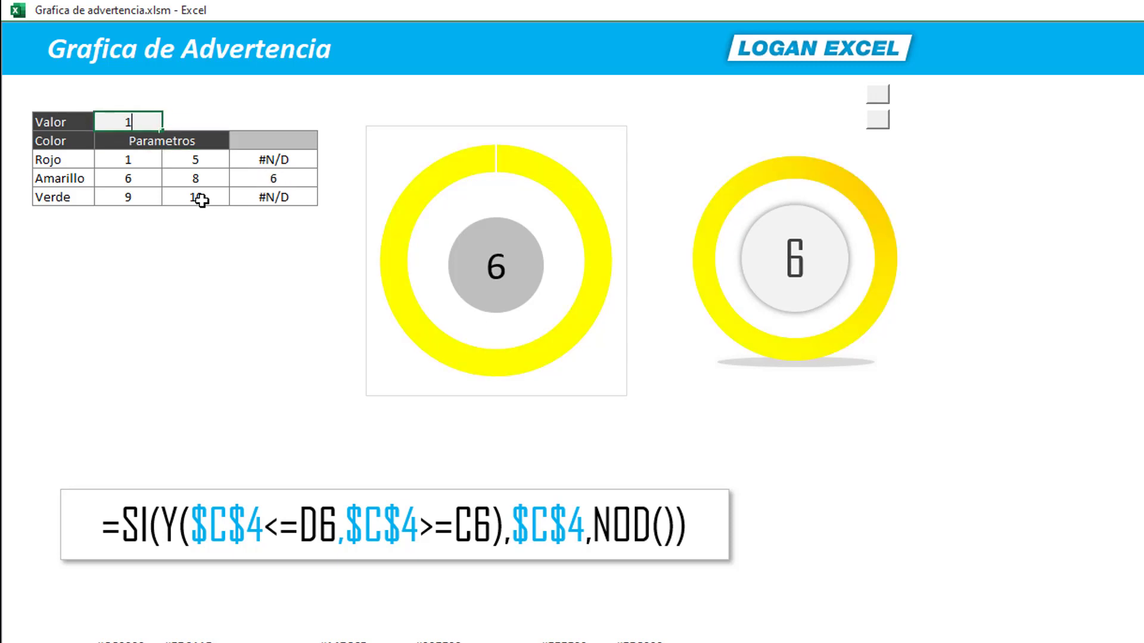
pyautogui.press('Return')
pyautogui.press('Up')
pyautogui.write('5')
pyautogui.press('Return')
pyautogui.press('Up')
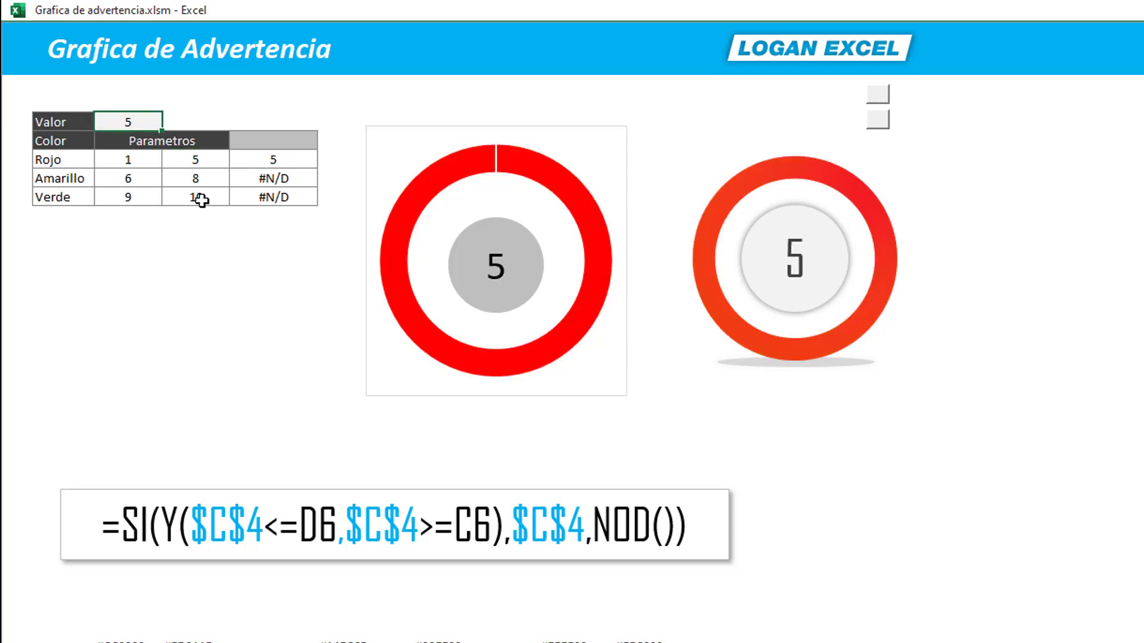
pyautogui.write('10')
pyautogui.press('Return')
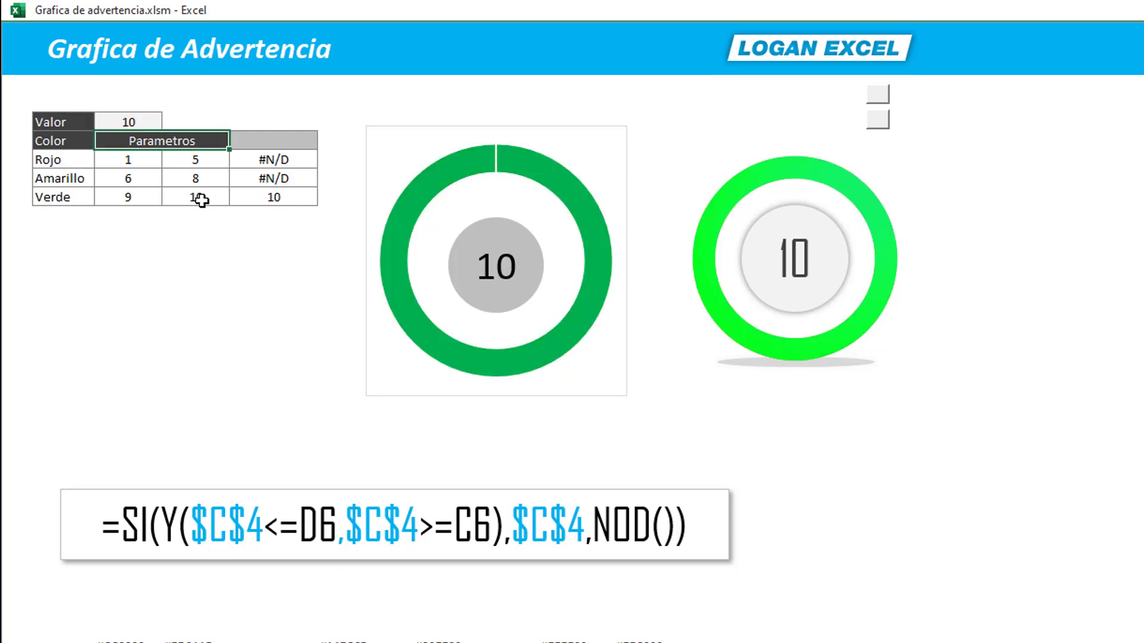
# - Cycle Valor through 1 and 6 again, finishing on 9 so both gauges turn green
pyautogui.click(148, 114)
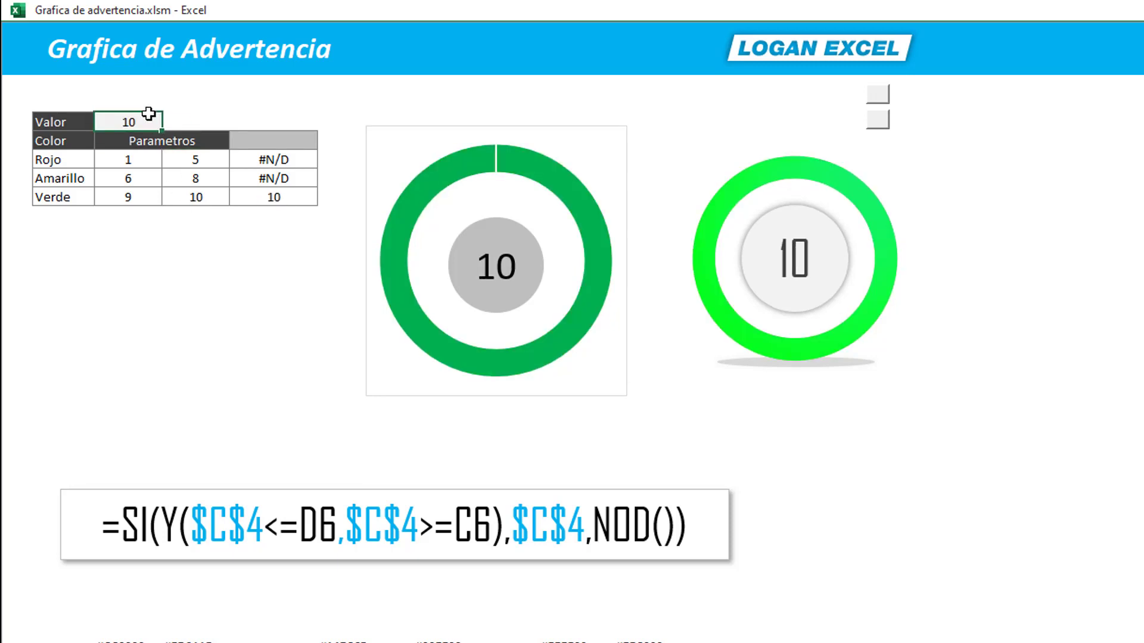
pyautogui.write('5')
pyautogui.press('Return')
pyautogui.press('Up')
pyautogui.write('1')
pyautogui.press('Return')
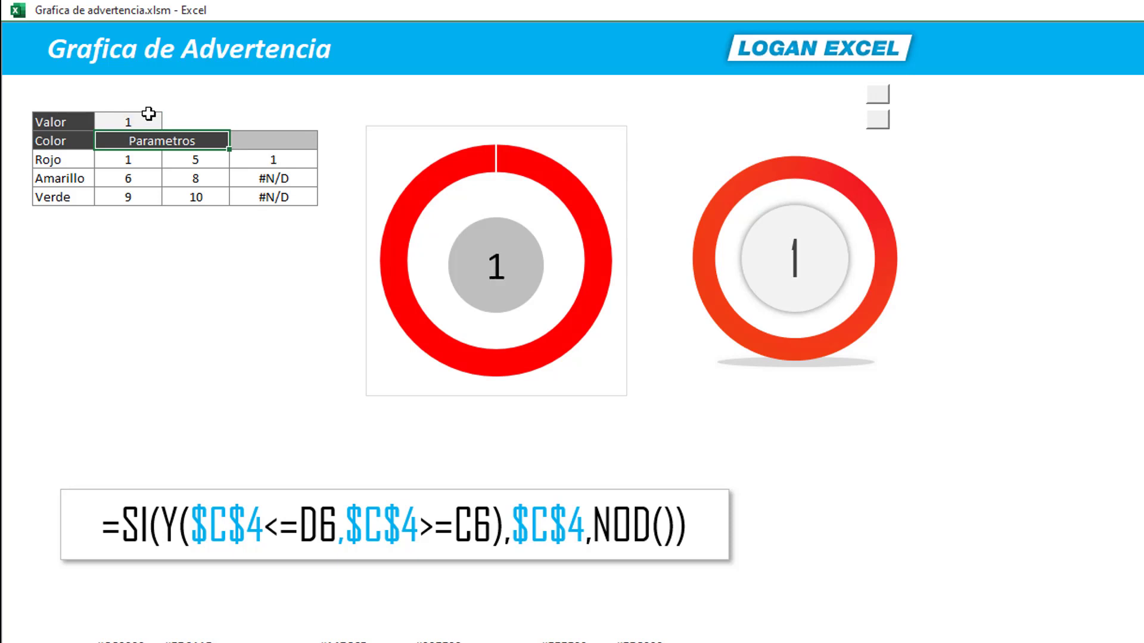
pyautogui.press('Up')
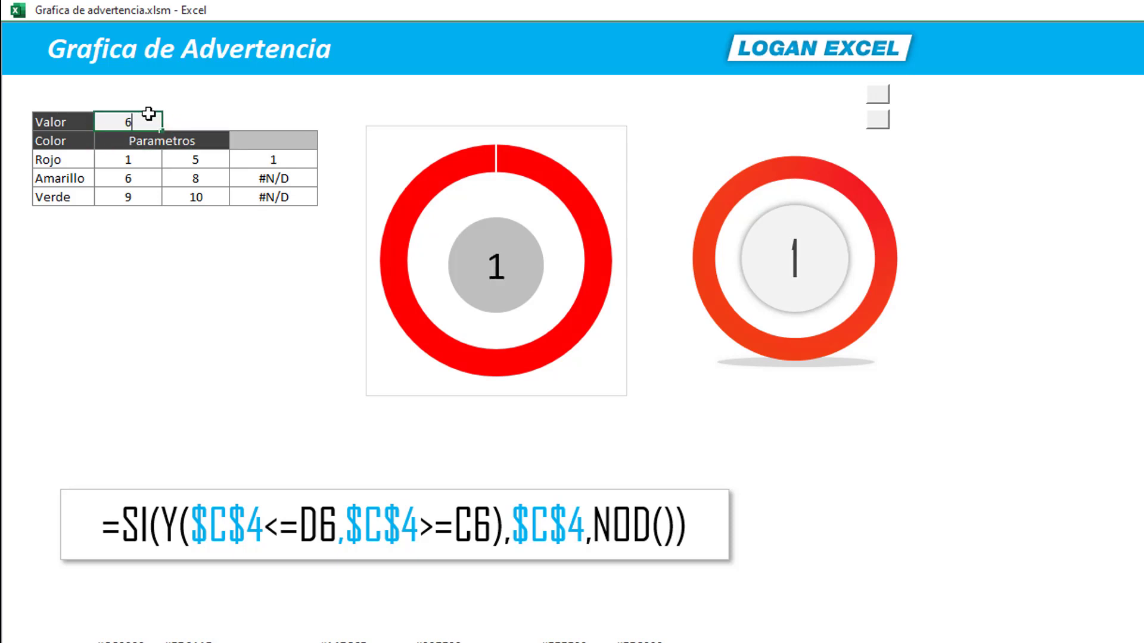
pyautogui.press('Return')
pyautogui.press('Up')
pyautogui.write('9')
pyautogui.press('Return')
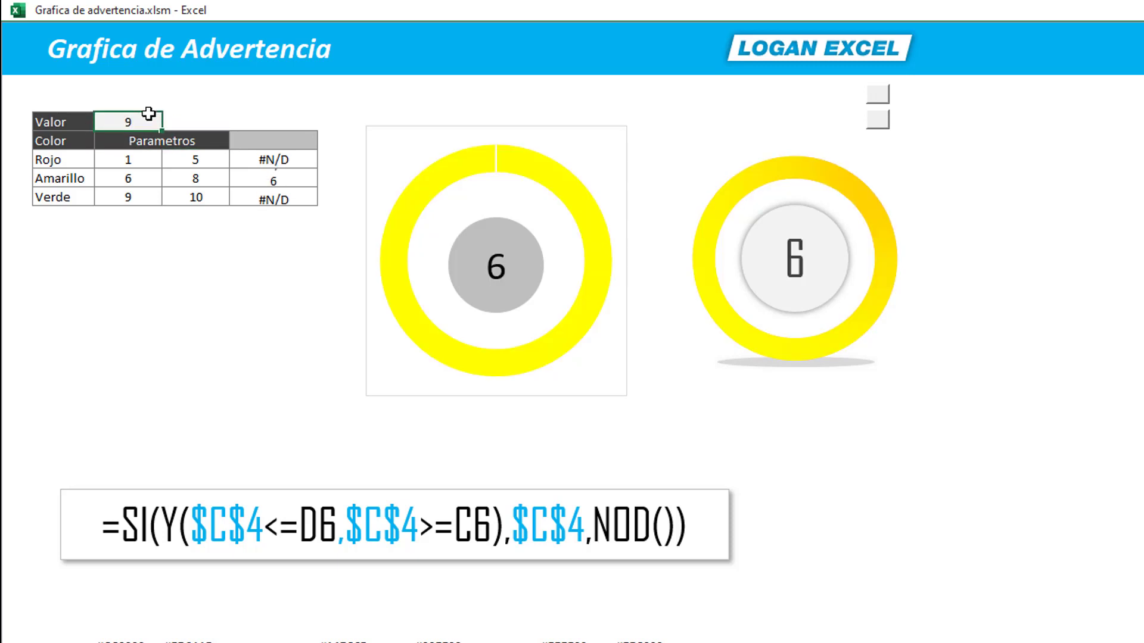
pyautogui.press('Return')
pyautogui.press('Up')
pyautogui.press('Up')
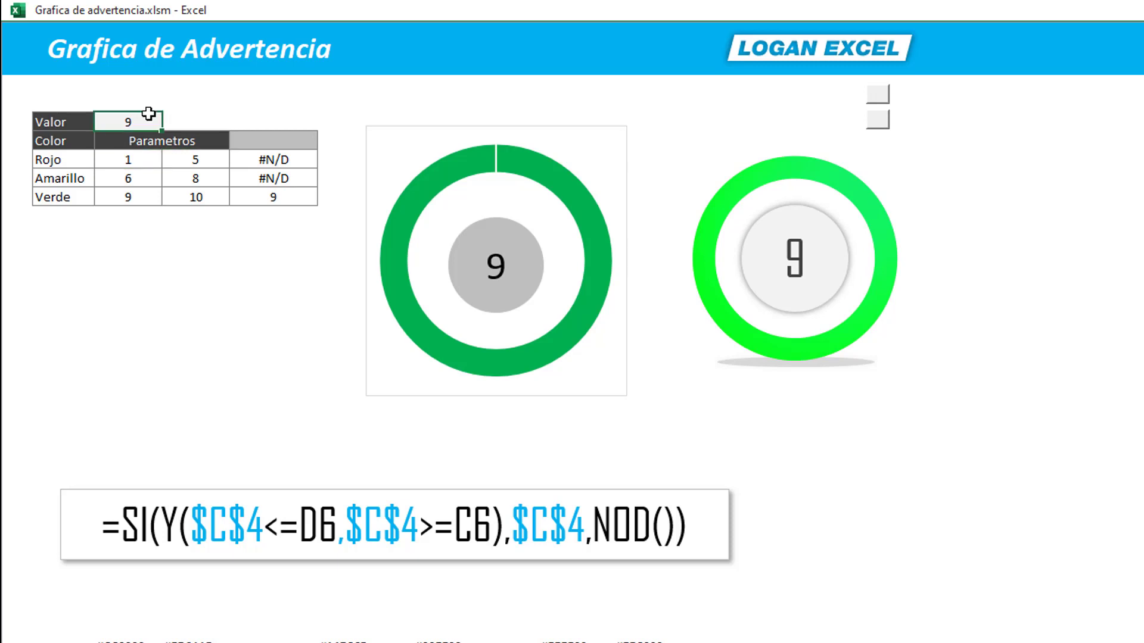
pyautogui.click(455, 124)
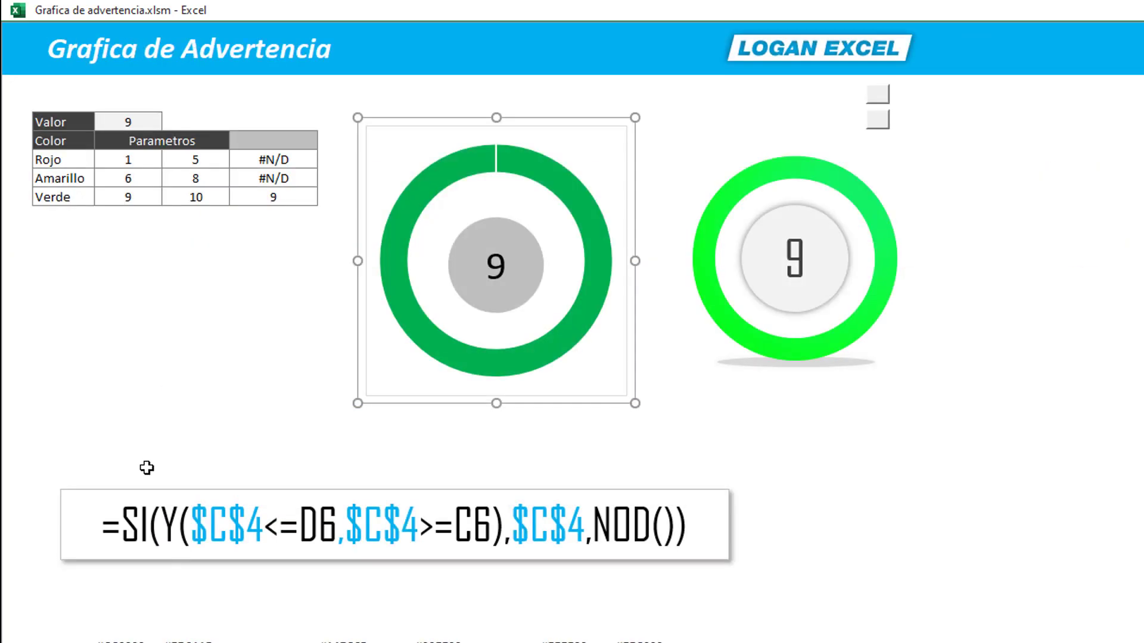
pyautogui.click(187, 325)
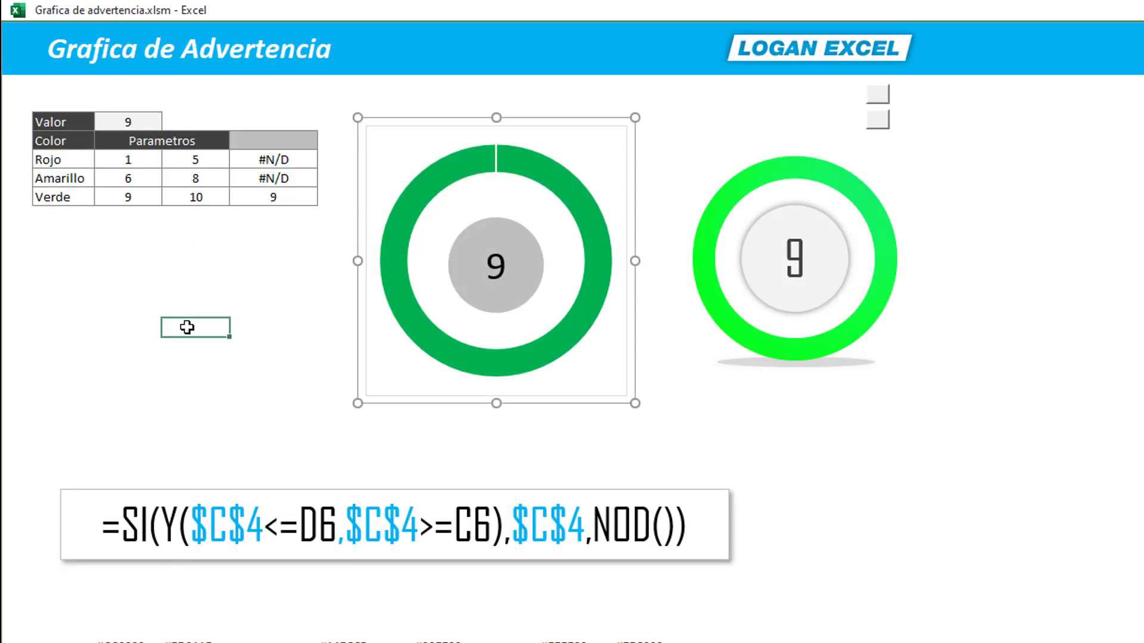
# - Switch to the Redes Sociales sheet and scroll through it
pyautogui.click(357, 104)
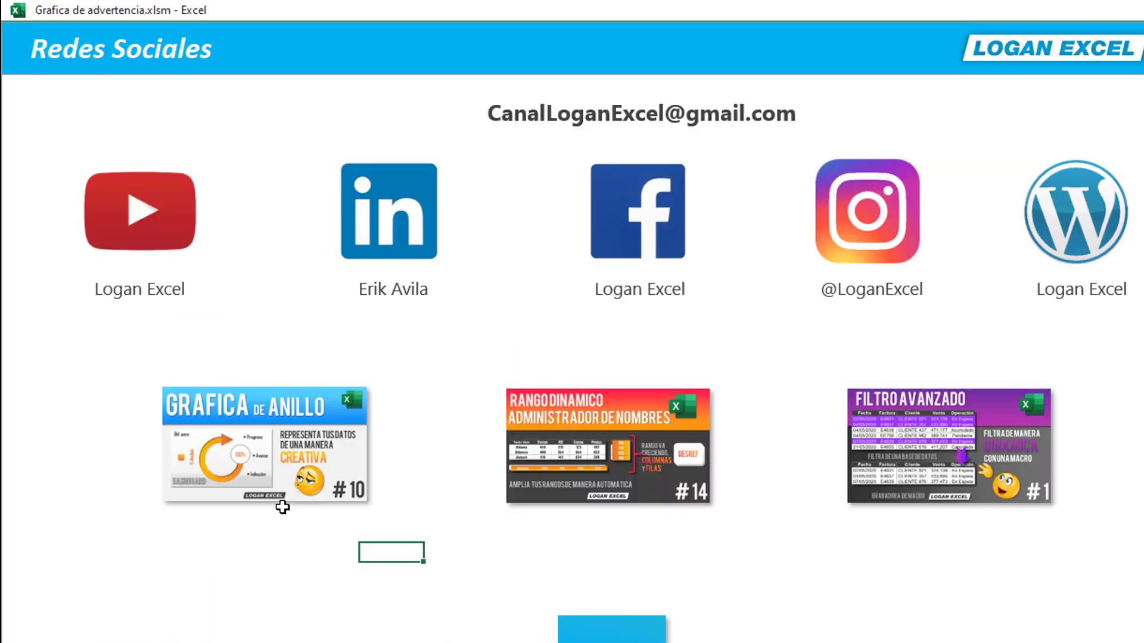
pyautogui.scroll(-5, 235, 352)
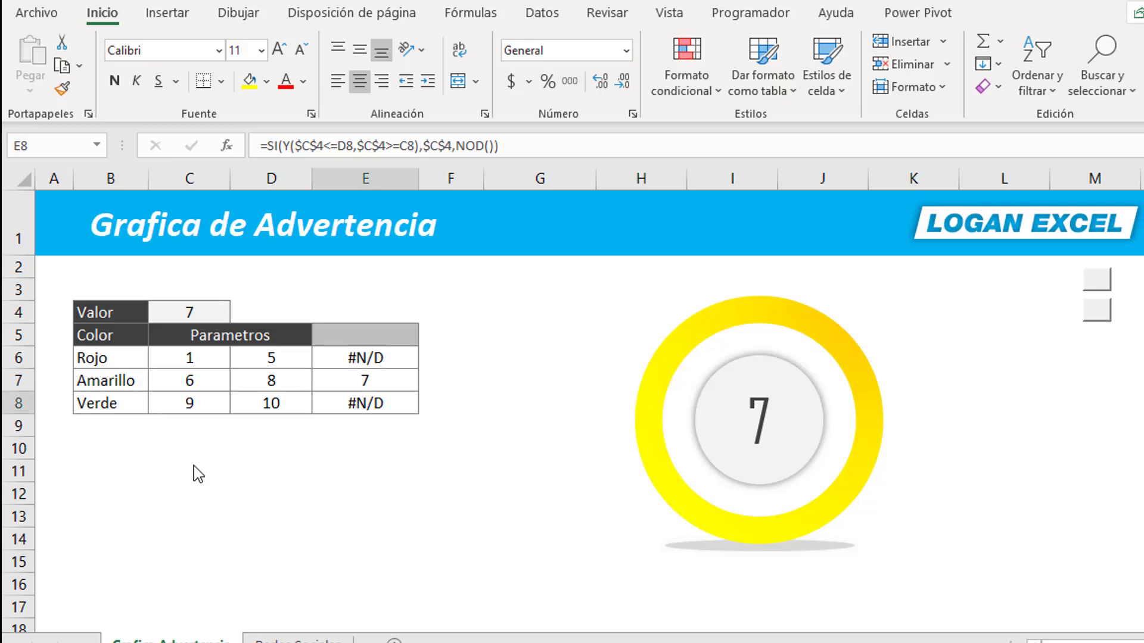
# - Select the parameter range C6:D8 holding the colour limits
pyautogui.click(180, 452)
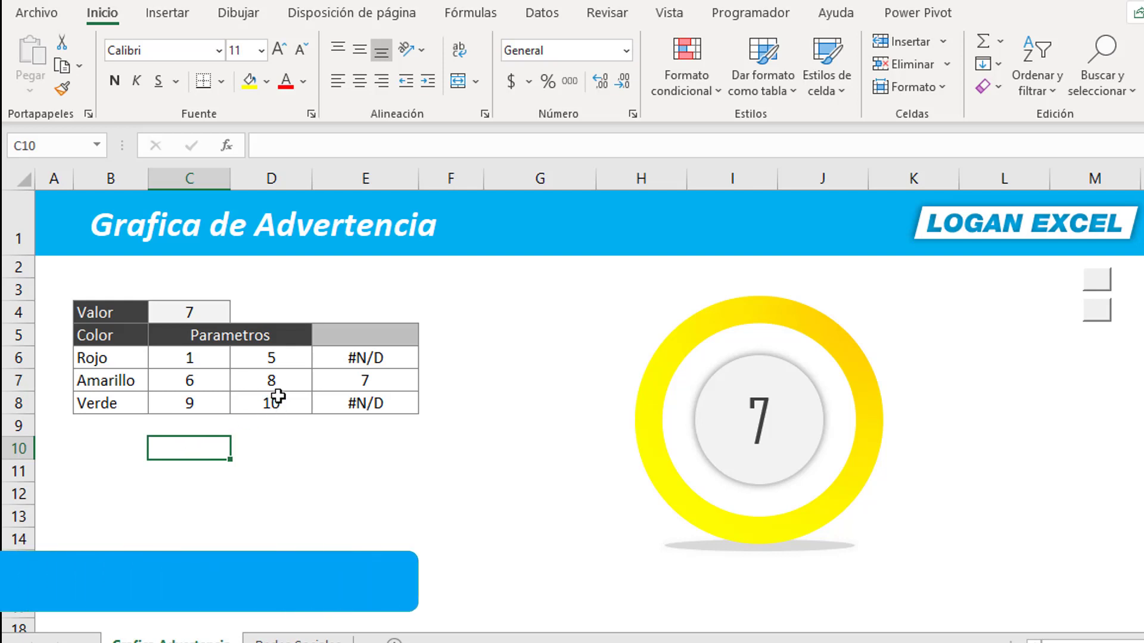
pyautogui.press('Up')
pyautogui.press('Right')
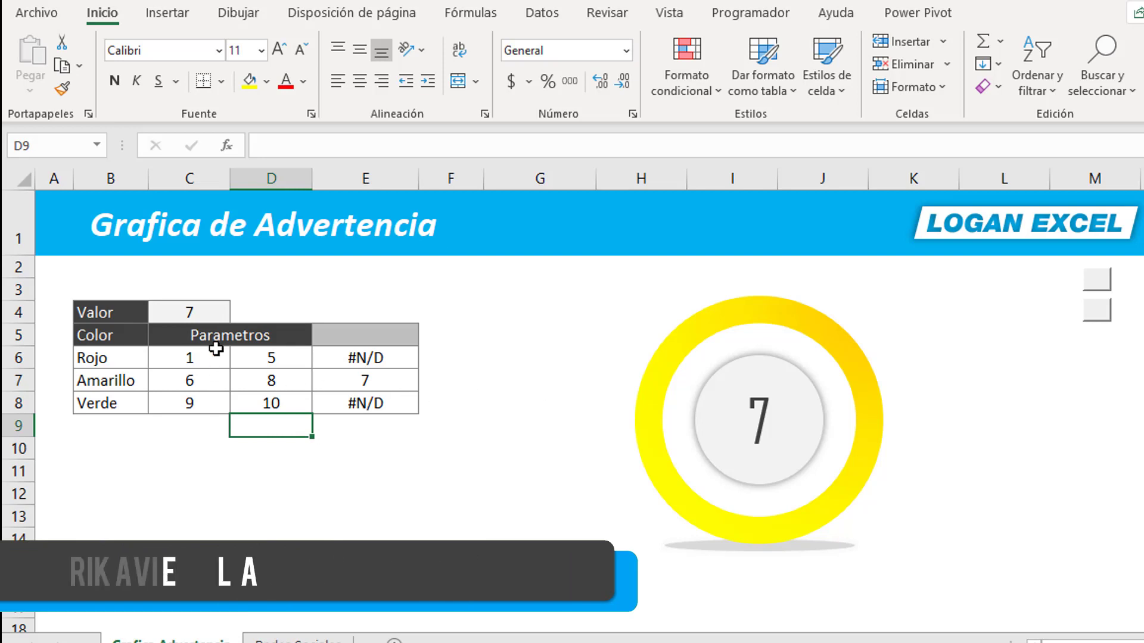
pyautogui.click(215, 315)
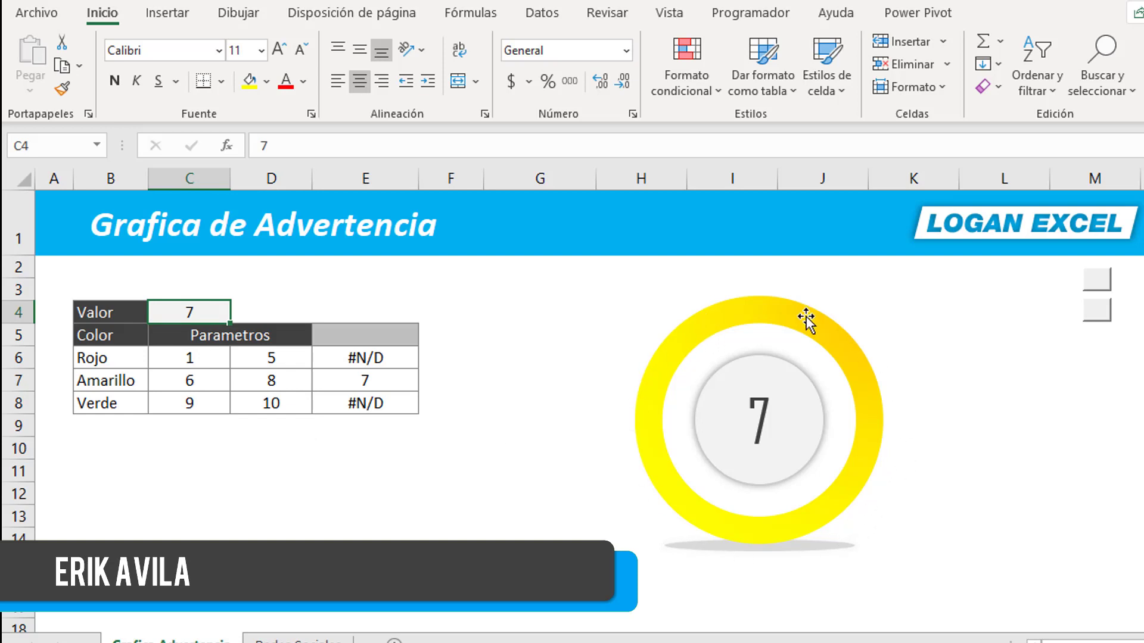
pyautogui.click(197, 423)
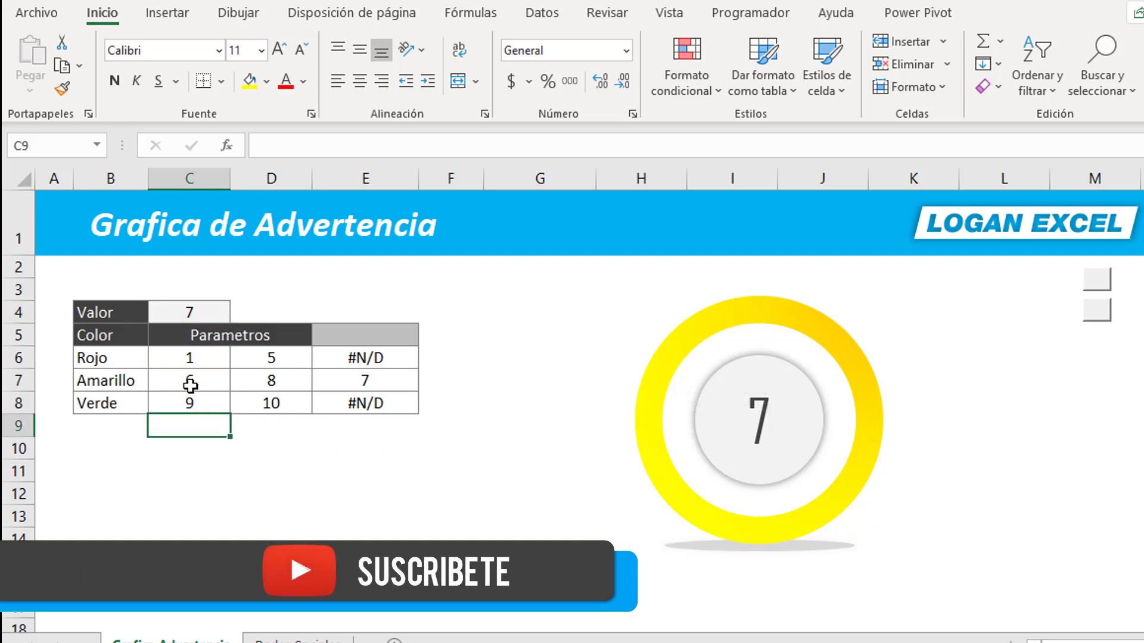
pyautogui.moveTo(163, 365)
pyautogui.mouseDown()
pyautogui.moveTo(246, 393)
pyautogui.moveTo(248, 405)
pyautogui.mouseUp()
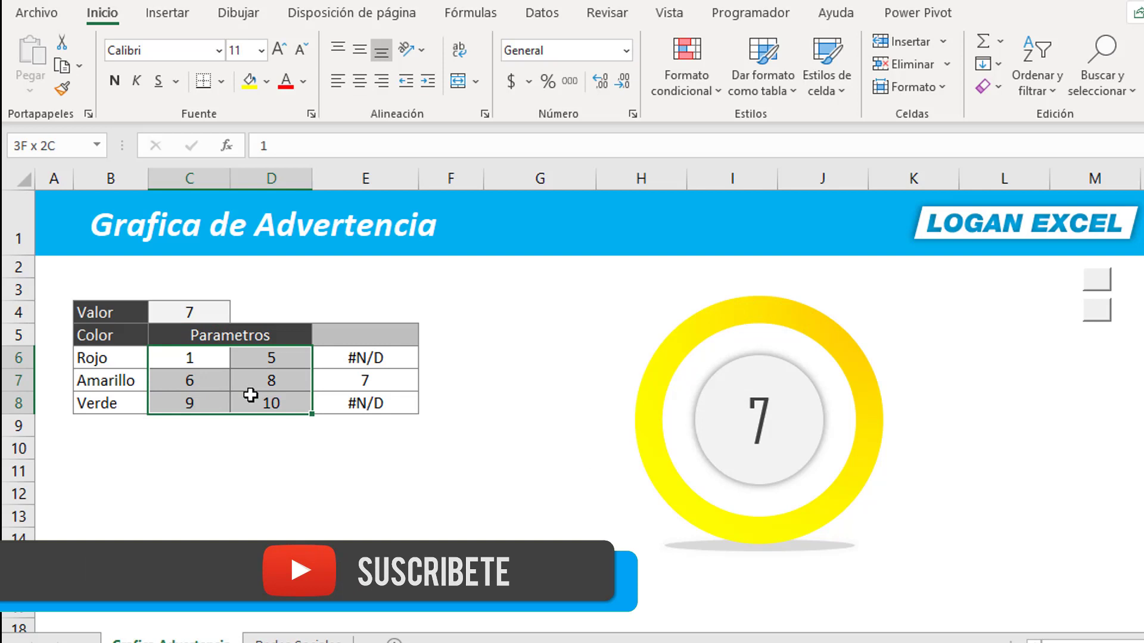
pyautogui.click(194, 312)
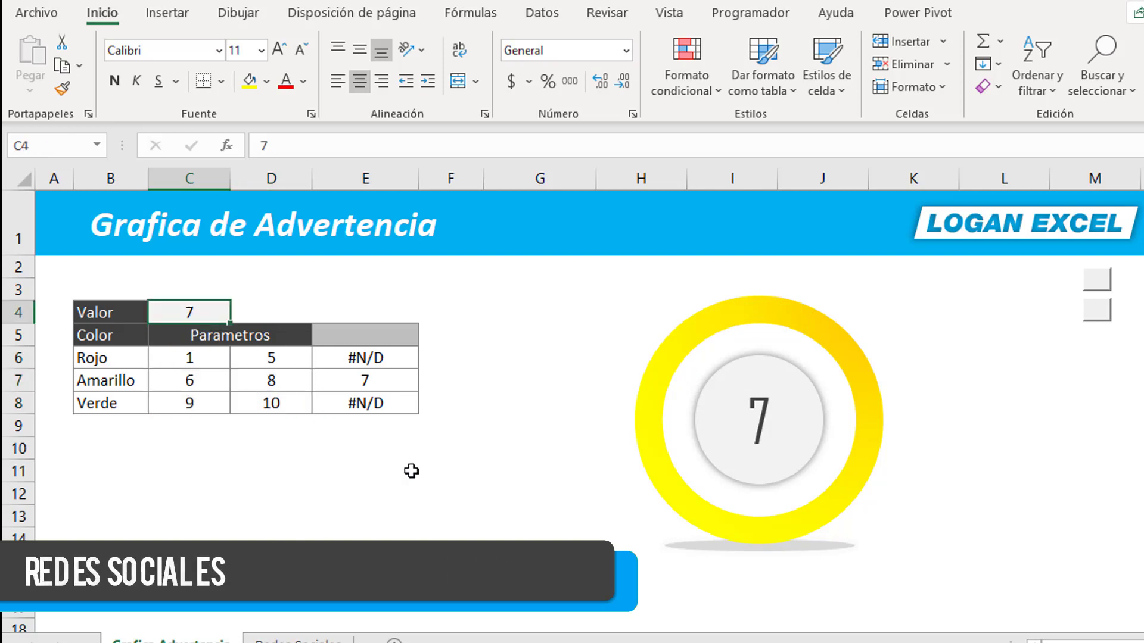
# - Enter 1, then 7 in Valor C4 to test the red and yellow ranges
pyautogui.write('1')
pyautogui.press('Return')
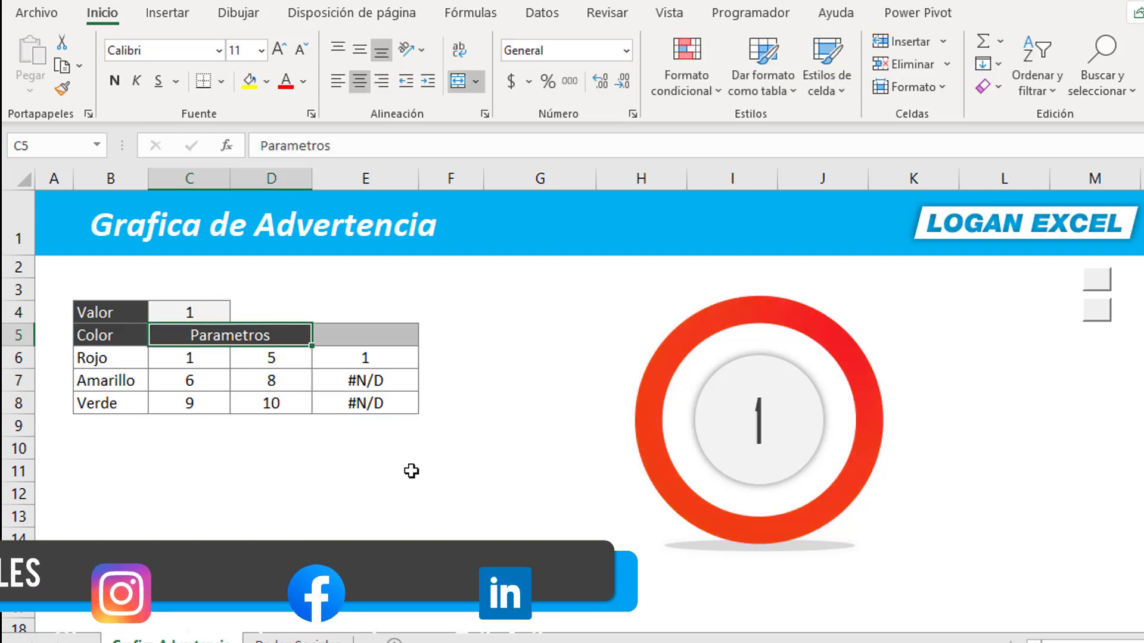
pyautogui.press('Up')
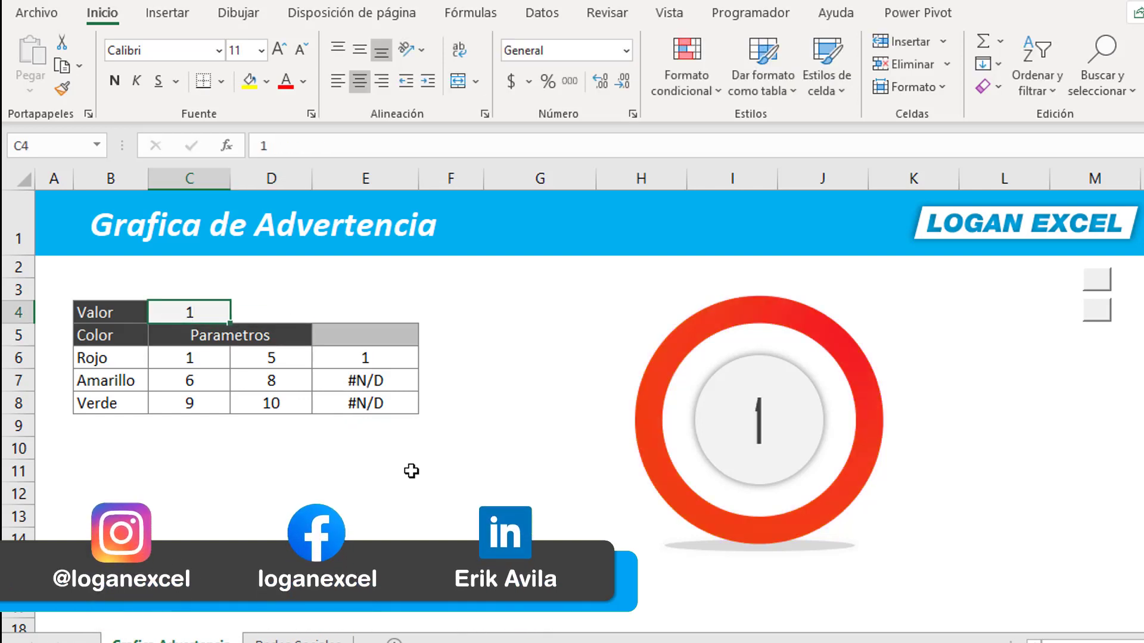
pyautogui.press('Down')
pyautogui.press('Up')
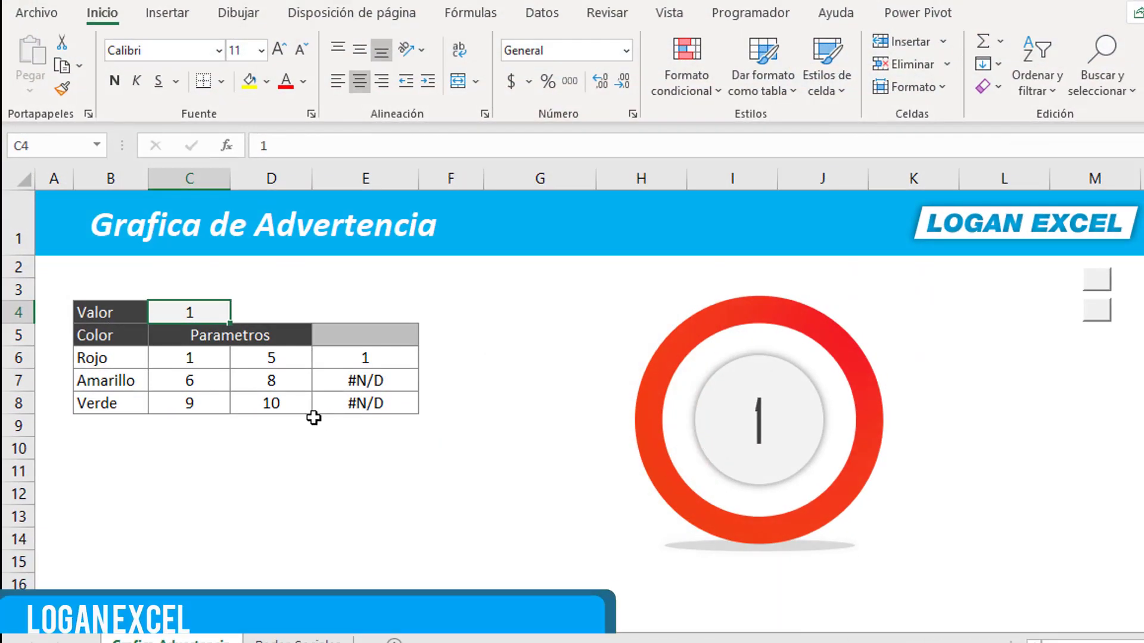
pyautogui.click(180, 388)
pyautogui.click(198, 312)
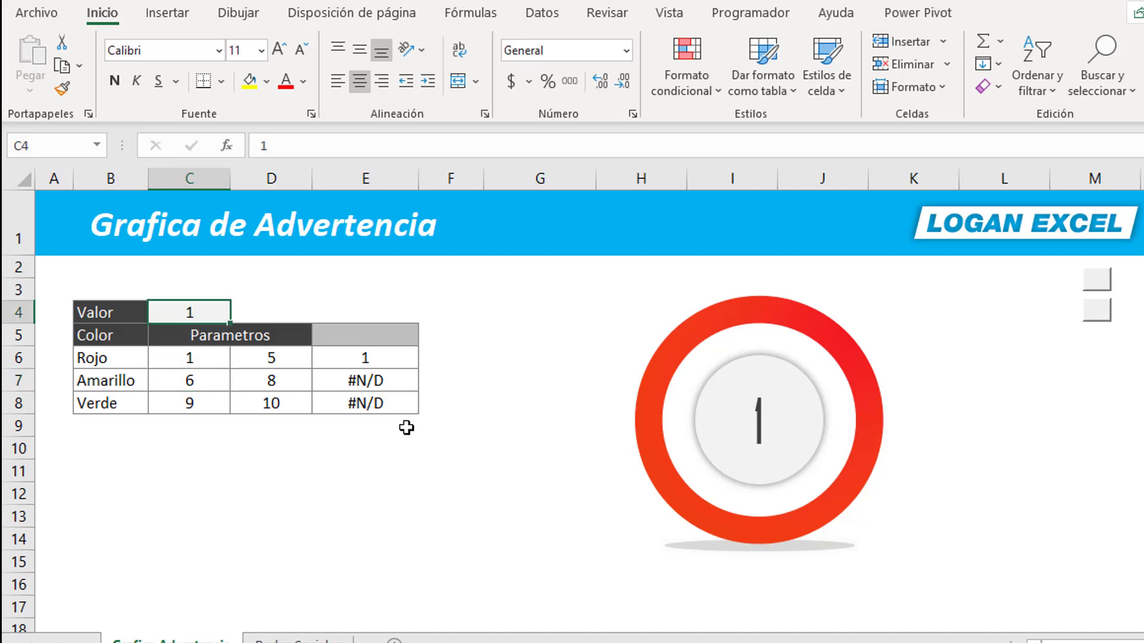
pyautogui.write('7')
pyautogui.press('Return')
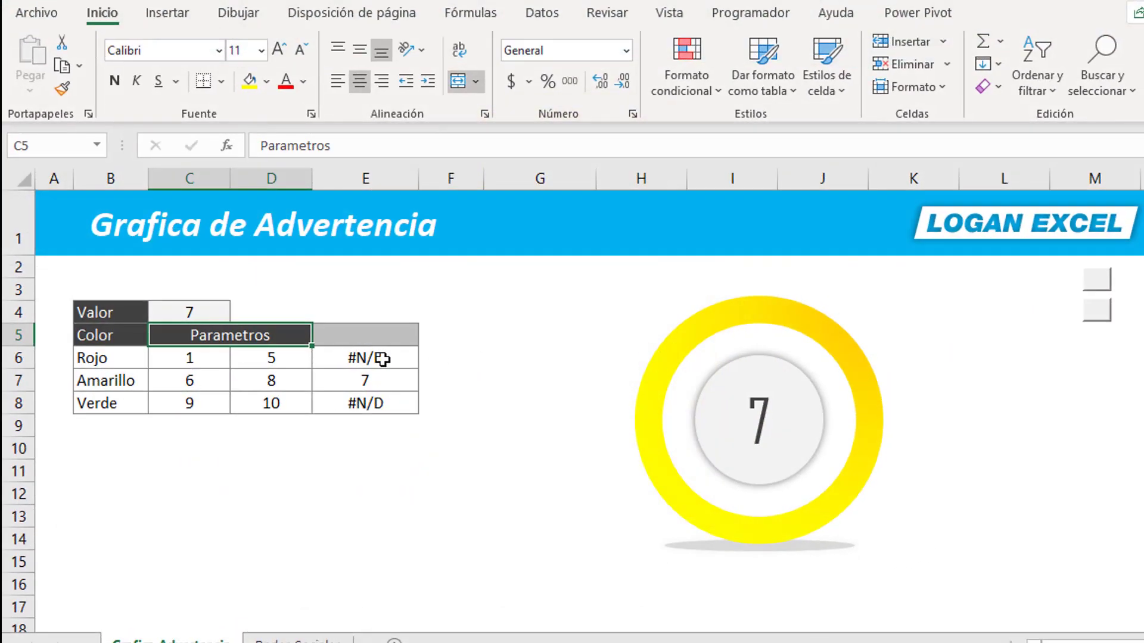
# - Set Valor C4 to 10 so the ring turns green
pyautogui.click(189, 289)
pyautogui.click(189, 310)
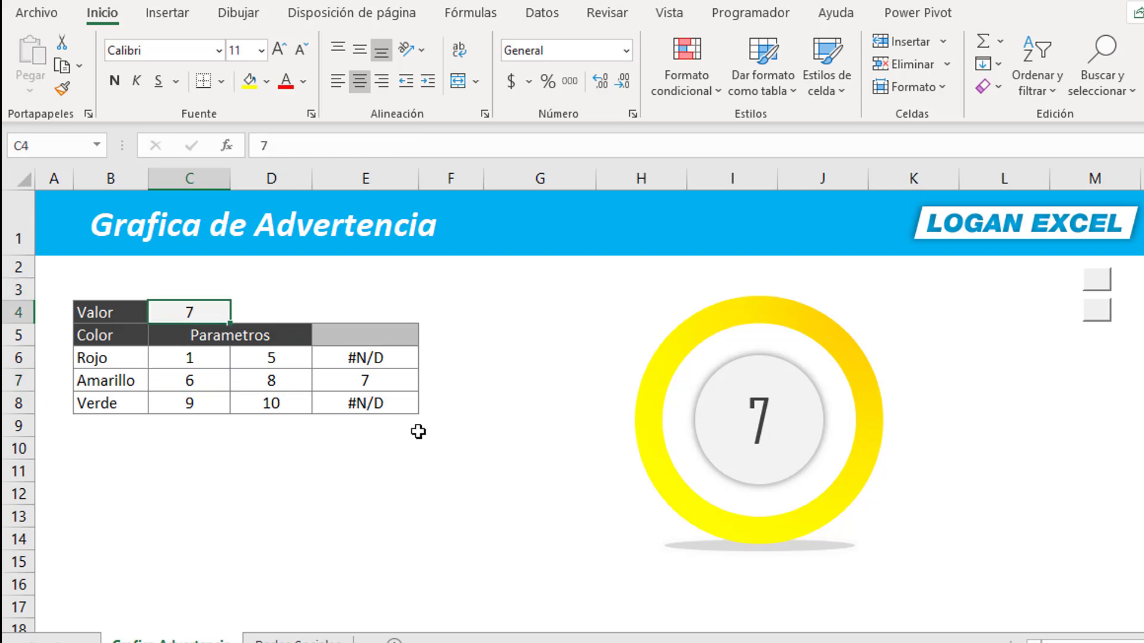
pyautogui.write('10')
pyautogui.press('Return')
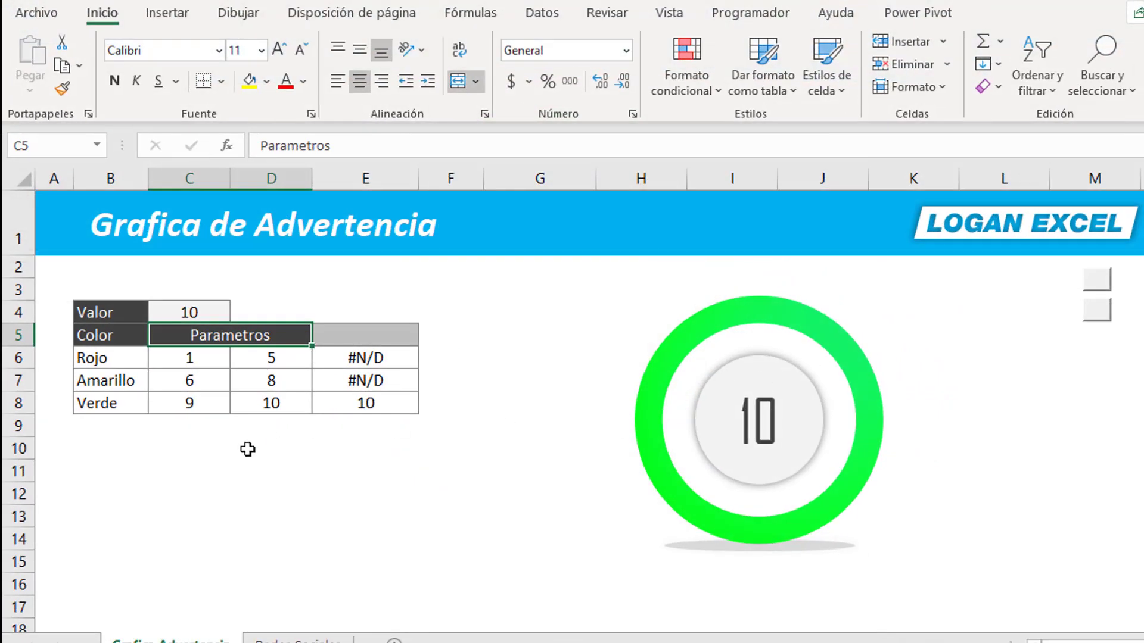
pyautogui.click(248, 449)
pyautogui.click(236, 384)
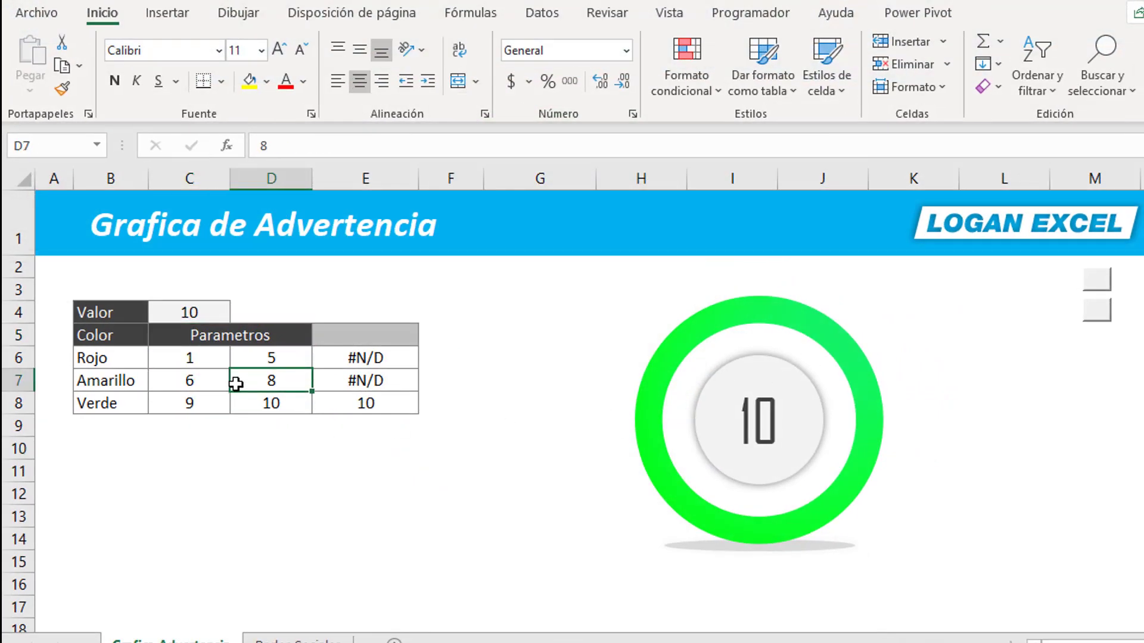
pyautogui.click(203, 319)
pyautogui.click(207, 366)
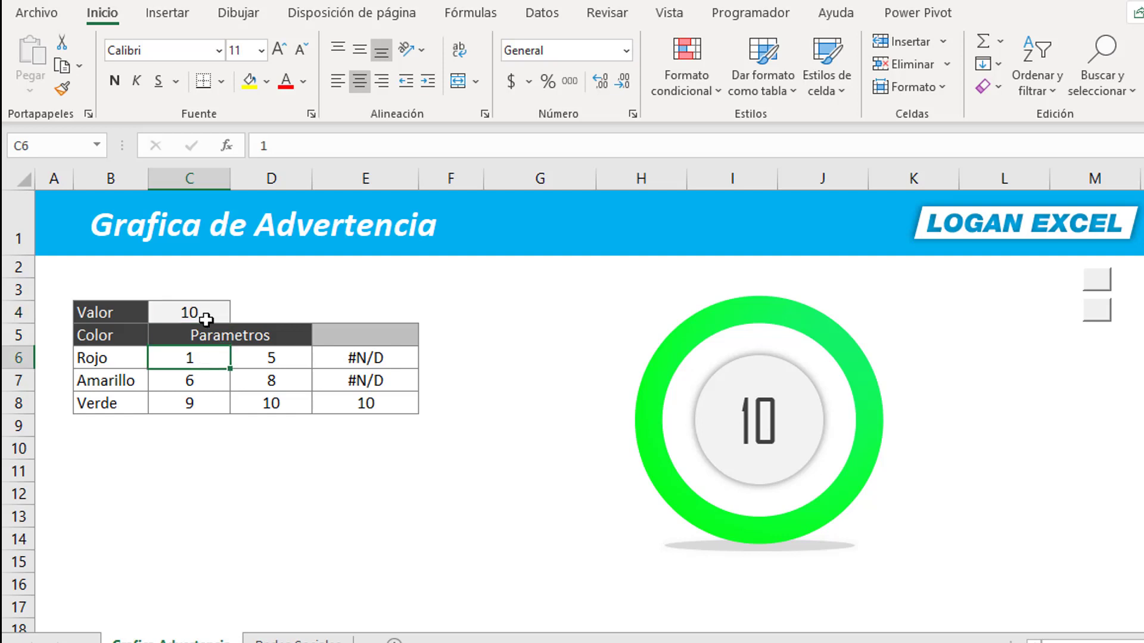
pyautogui.click(206, 312)
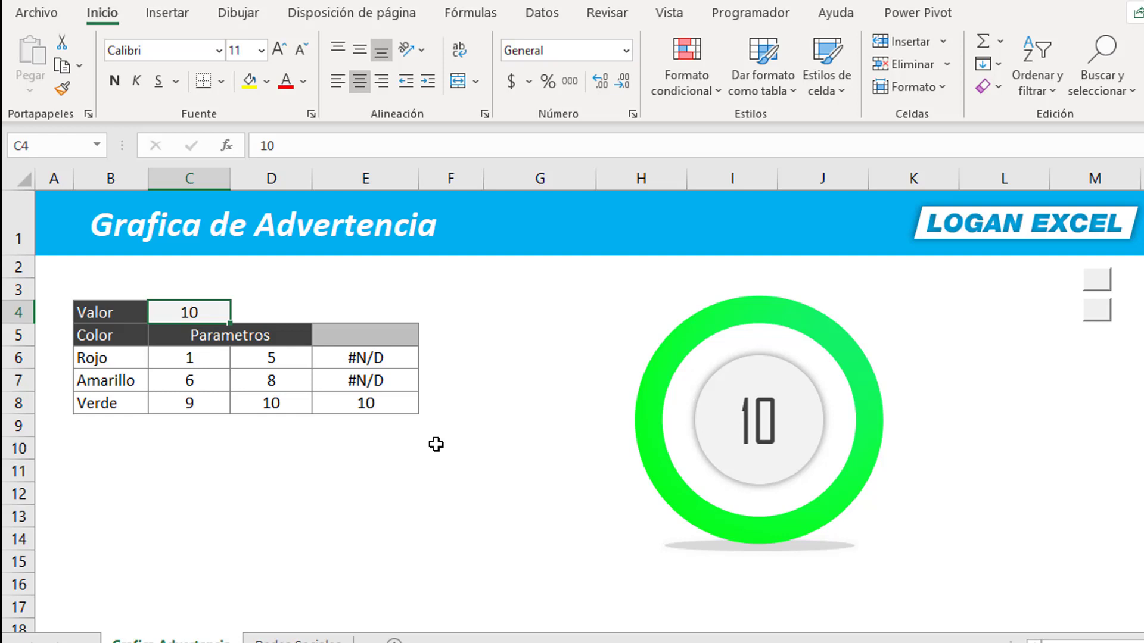
pyautogui.click(504, 332)
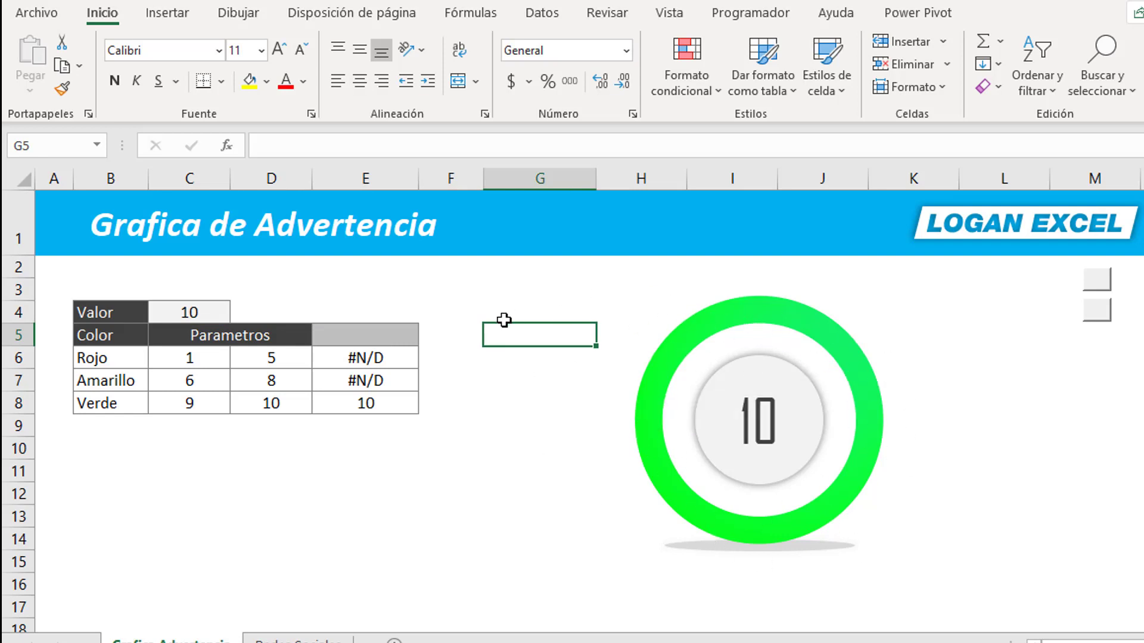
pyautogui.click(212, 314)
pyautogui.click(366, 402)
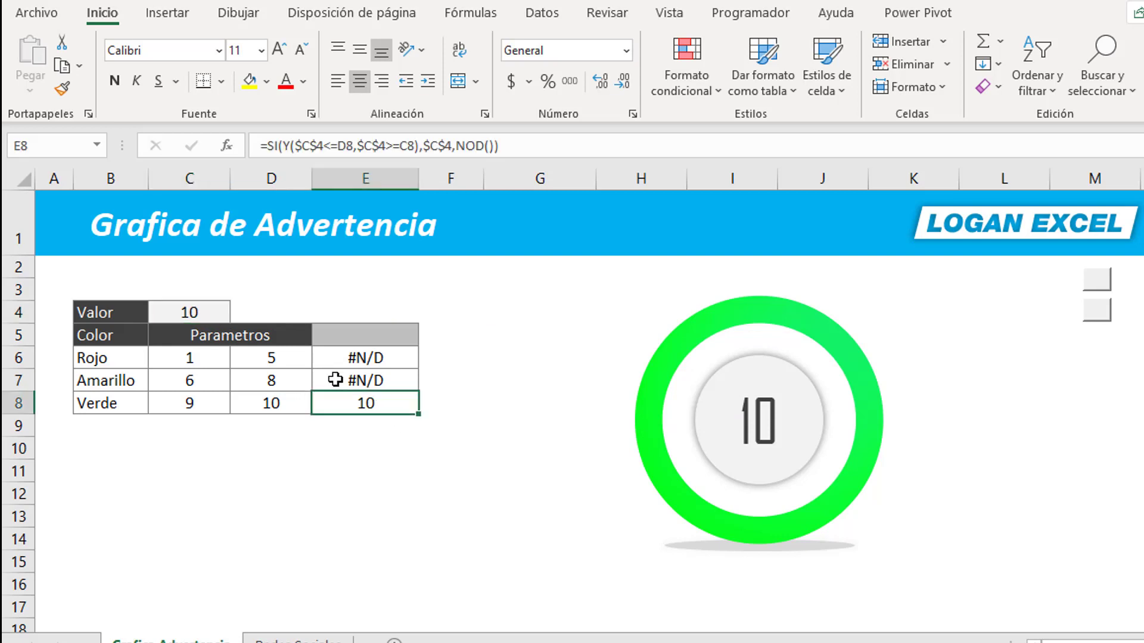
pyautogui.click(197, 311)
pyautogui.click(233, 399)
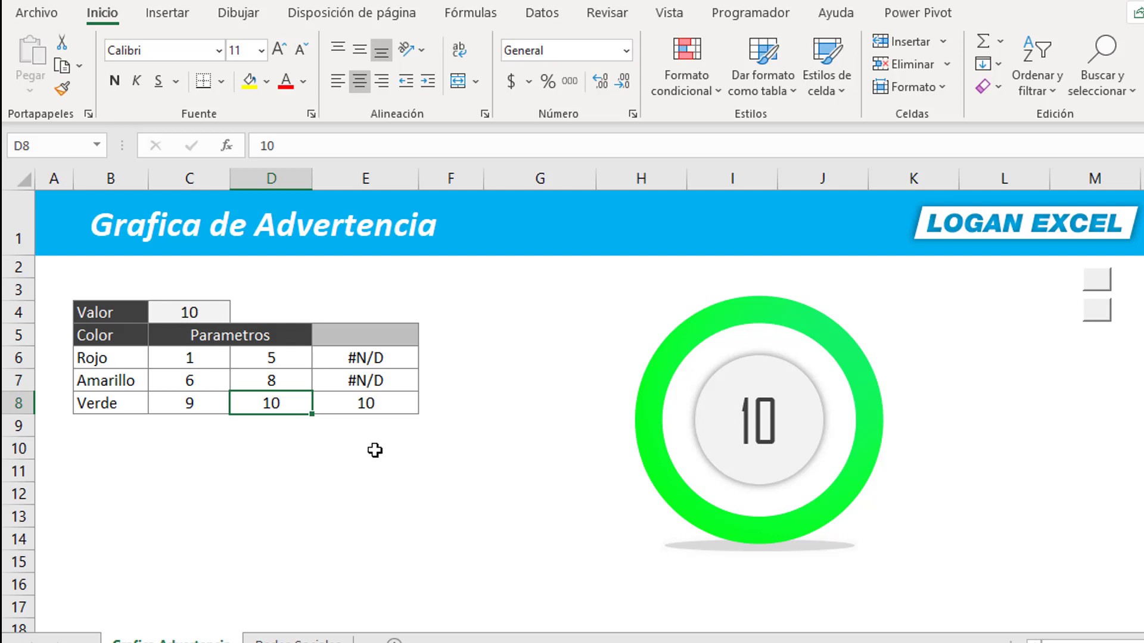
pyautogui.click(203, 295)
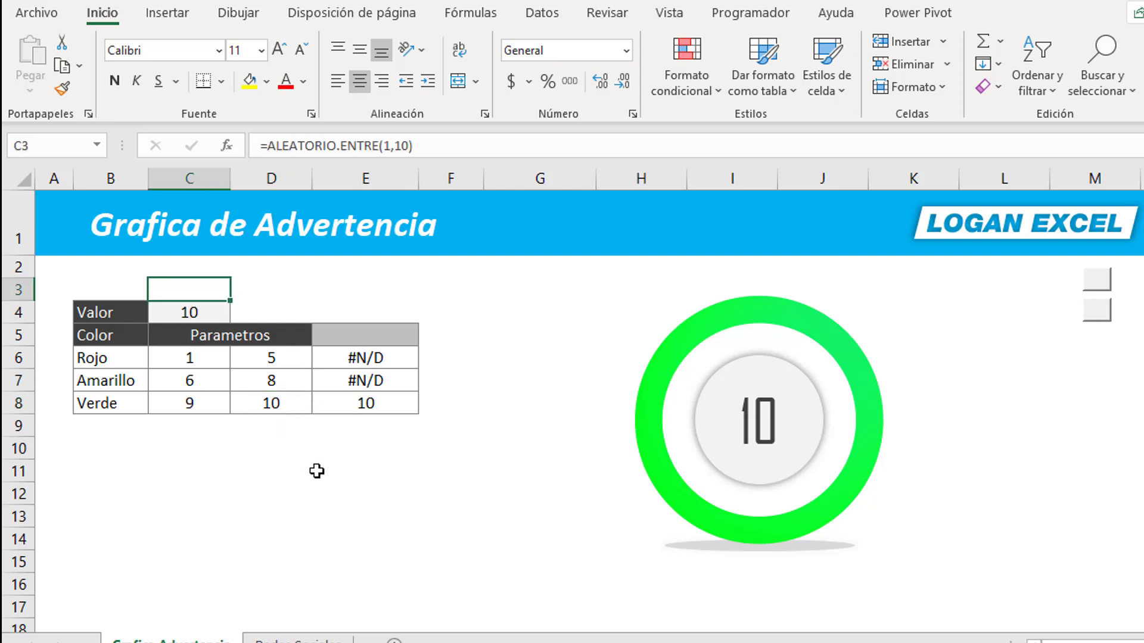
pyautogui.click(315, 470)
# - Move the gauge below the parameter table and clear the helper formulas in E6:E8
pyautogui.click(713, 333)
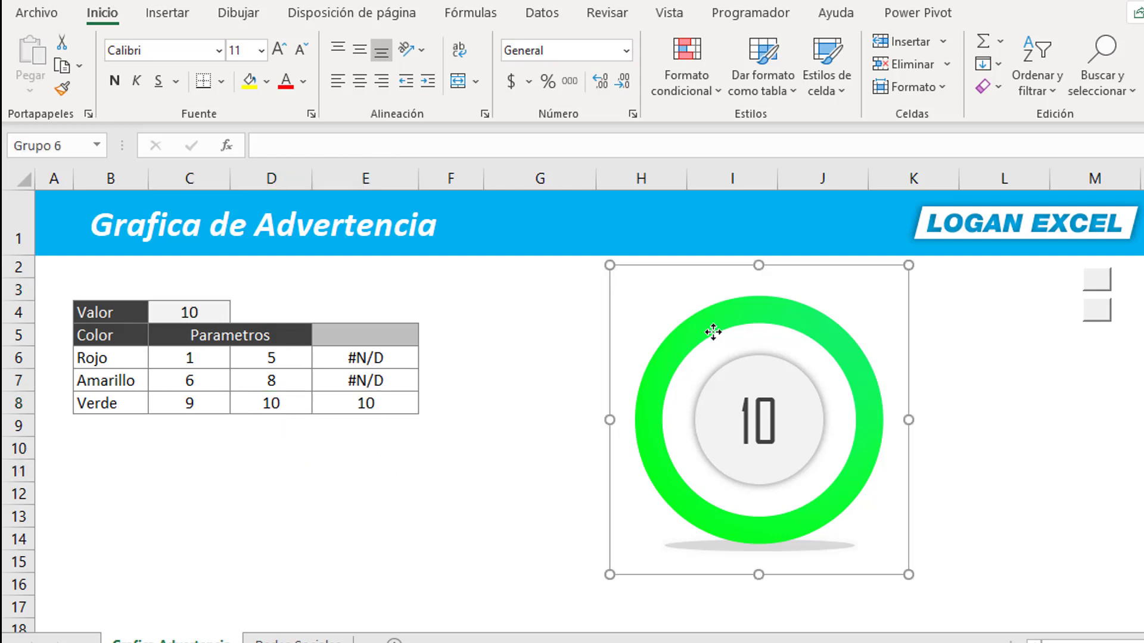
pyautogui.moveTo(846, 268)
pyautogui.mouseDown()
pyautogui.moveTo(859, 269)
pyautogui.moveTo(323, 432)
pyautogui.mouseUp()
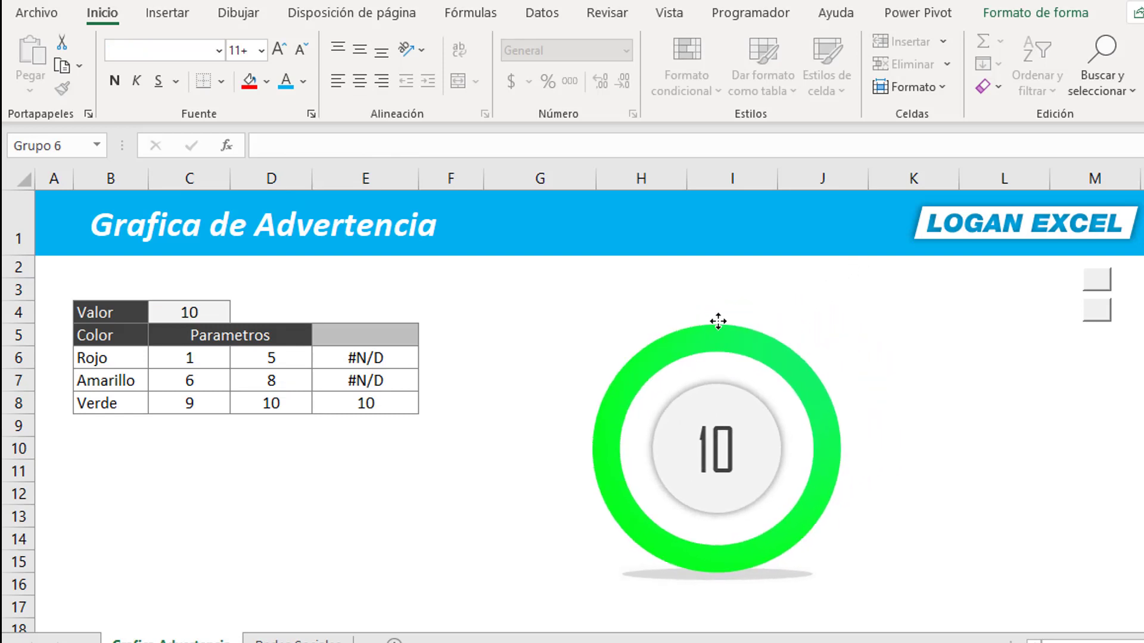
pyautogui.click(545, 408)
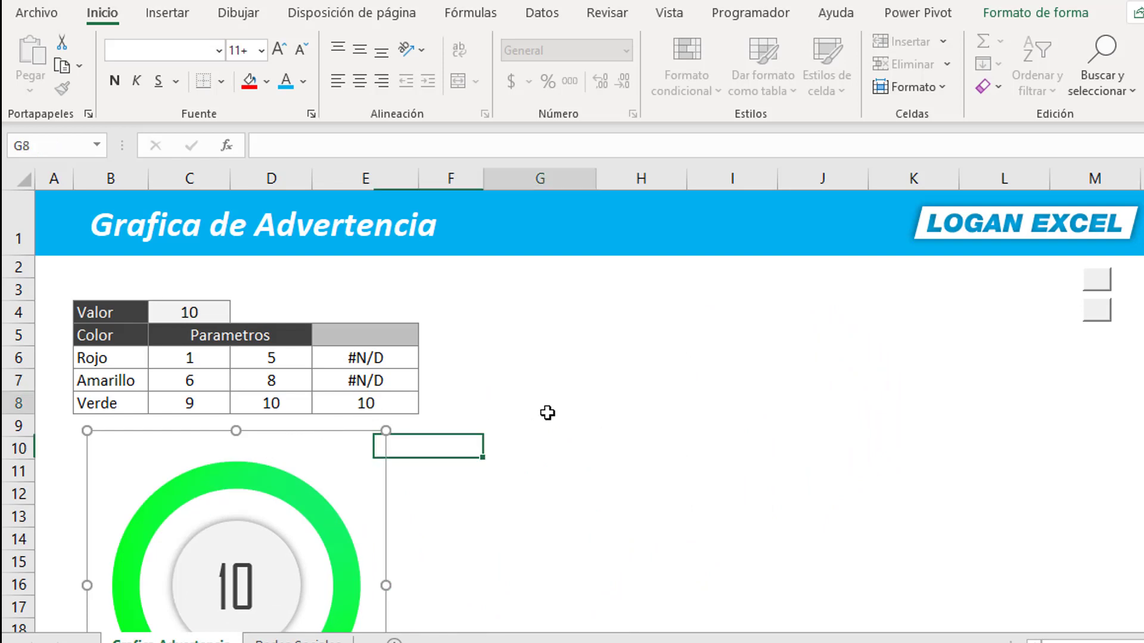
pyautogui.moveTo(367, 360); pyautogui.dragTo(370, 400)
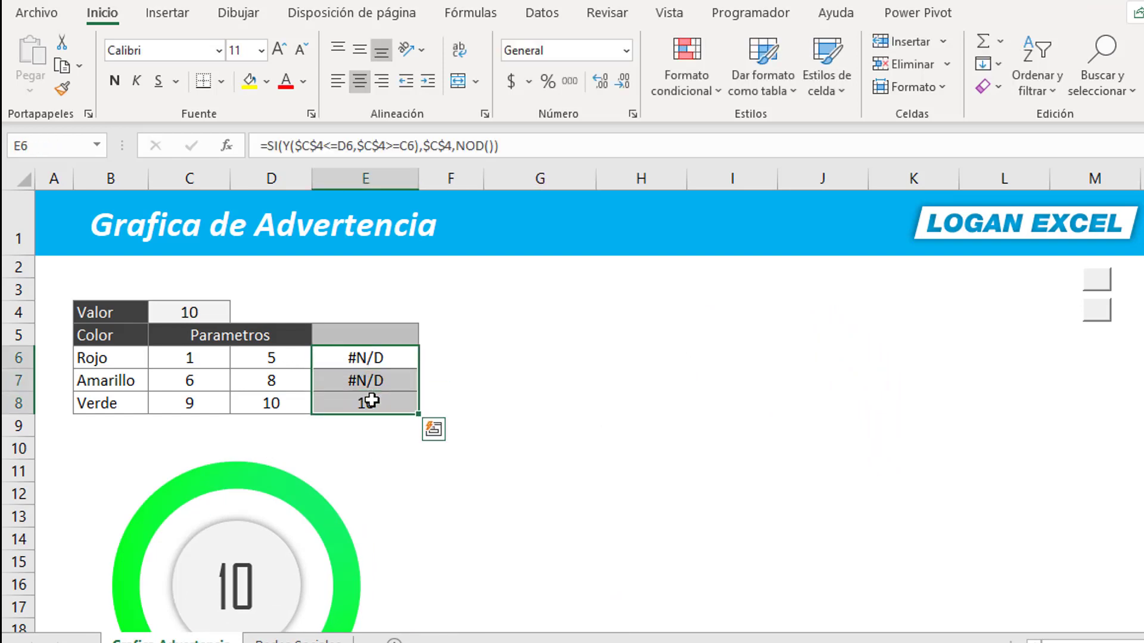
pyautogui.press('Delete')
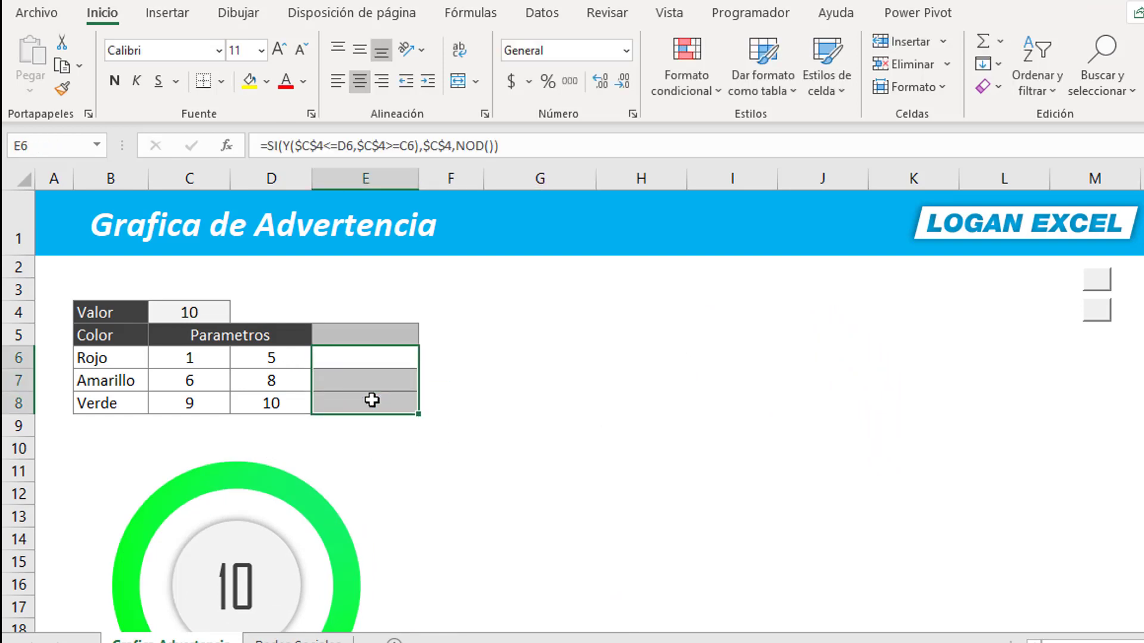
# - Walk through the red, yellow and green limits in columns C and D
pyautogui.click(437, 459)
pyautogui.click(383, 396)
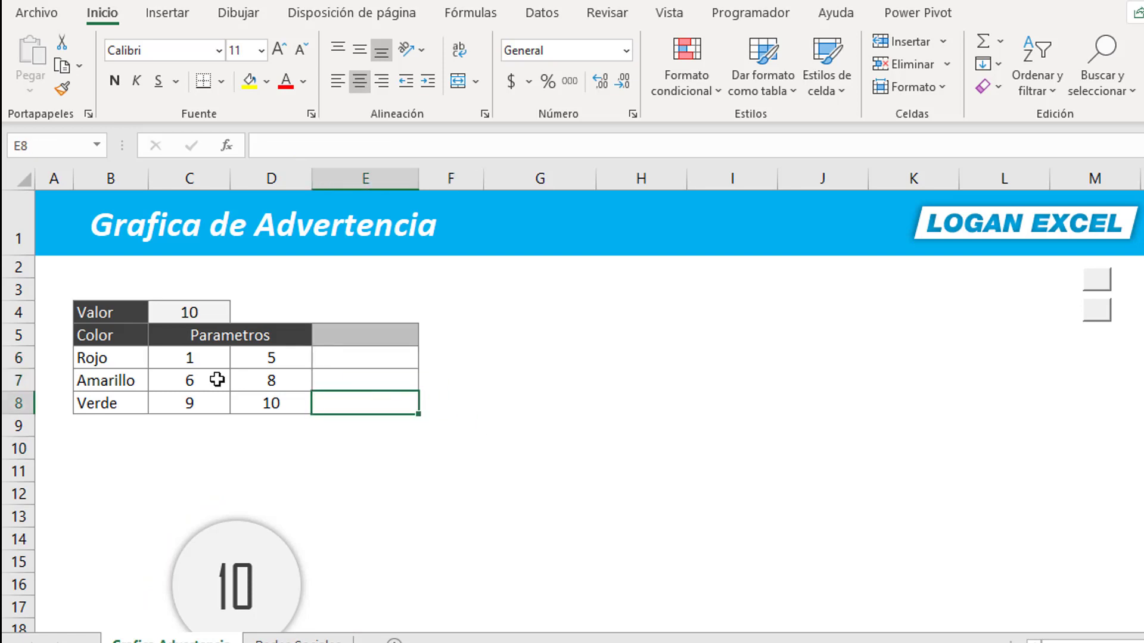
pyautogui.moveTo(186, 360)
pyautogui.mouseDown()
pyautogui.moveTo(250, 375)
pyautogui.moveTo(244, 396)
pyautogui.mouseUp()
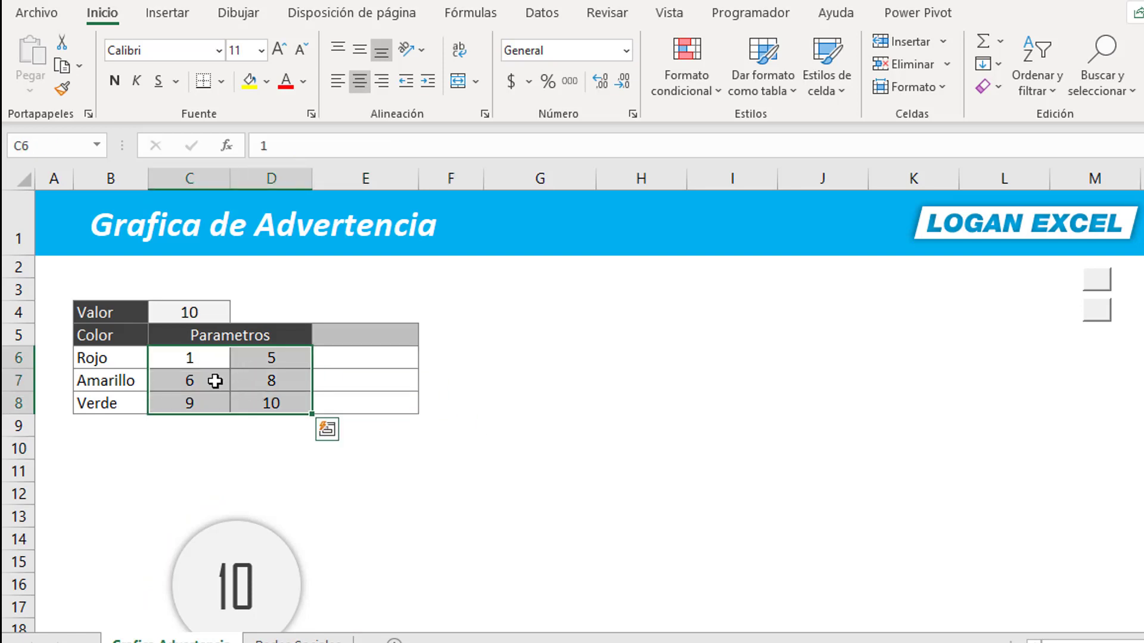
pyautogui.click(286, 399)
pyautogui.click(203, 356)
pyautogui.click(260, 358)
pyautogui.click(191, 360)
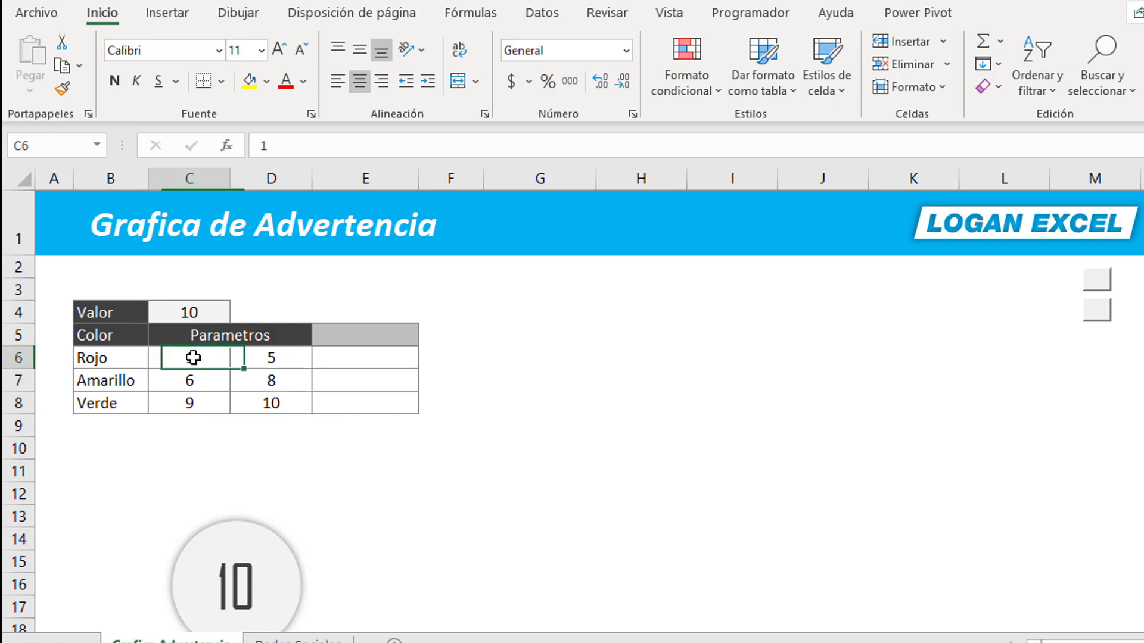
pyautogui.click(238, 375)
pyautogui.click(200, 389)
pyautogui.click(206, 400)
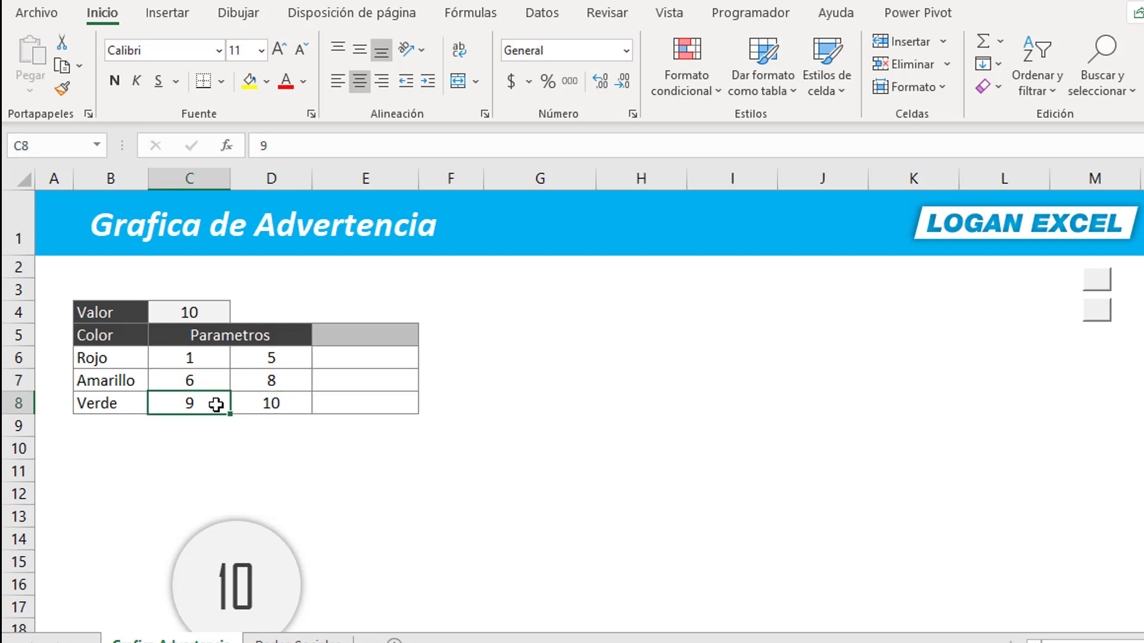
pyautogui.click(280, 406)
pyautogui.click(208, 404)
pyautogui.click(284, 408)
# - Indicate helper cells E6:E8, then move the formula text box up beside the gauge
pyautogui.click(379, 364)
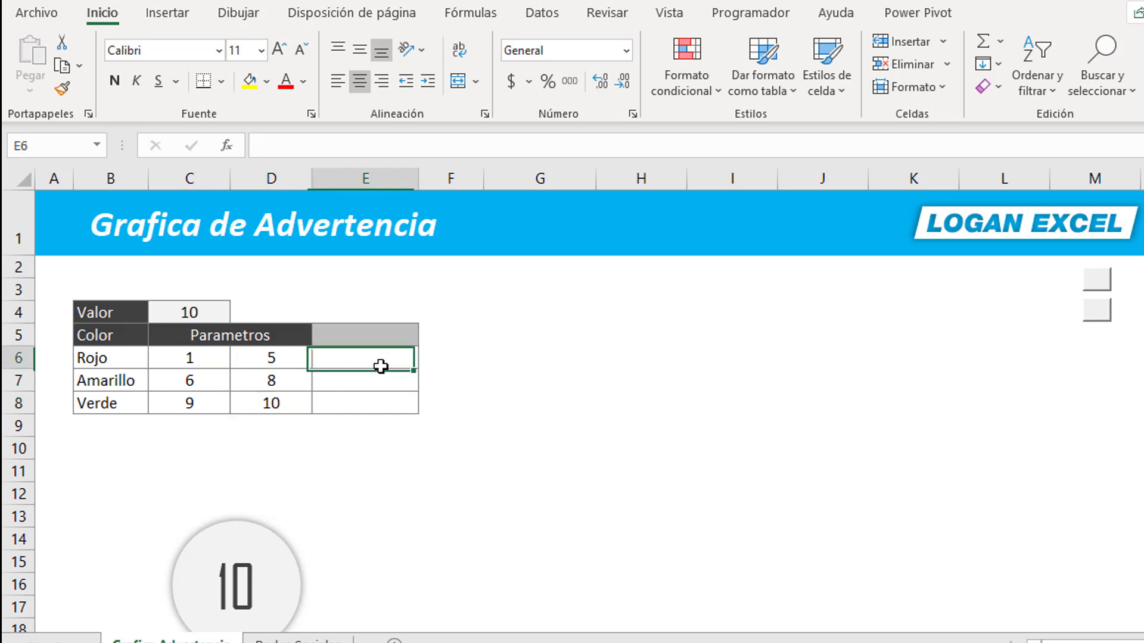
pyautogui.click(378, 394)
pyautogui.click(368, 360)
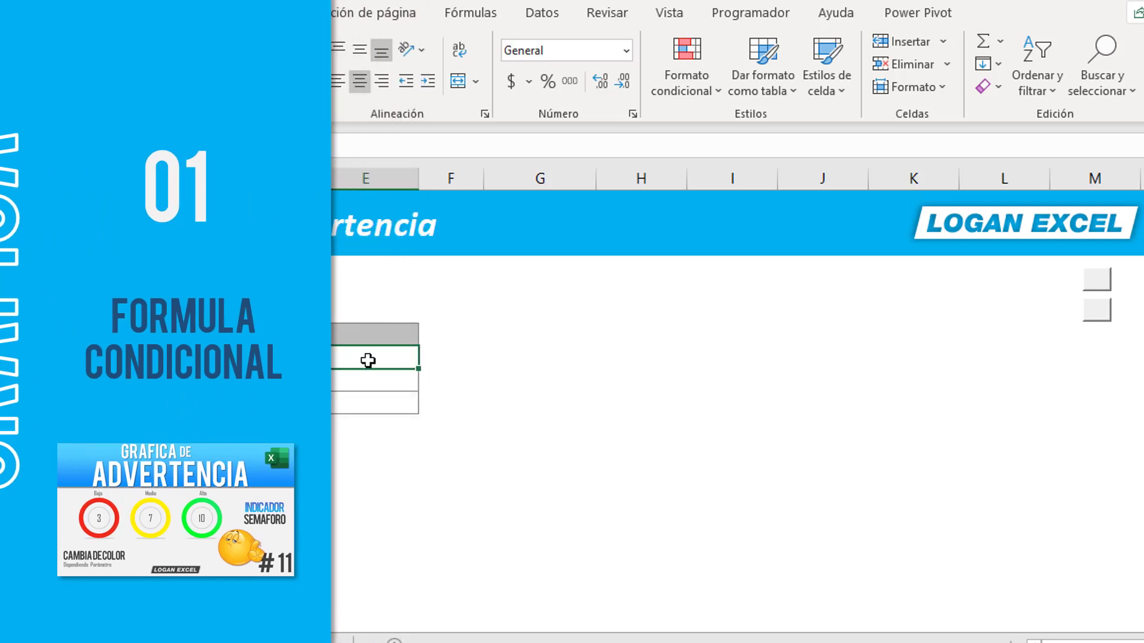
pyautogui.click(381, 382)
pyautogui.scroll(-1, 413, 436)
pyautogui.scroll(-3, 413, 435)
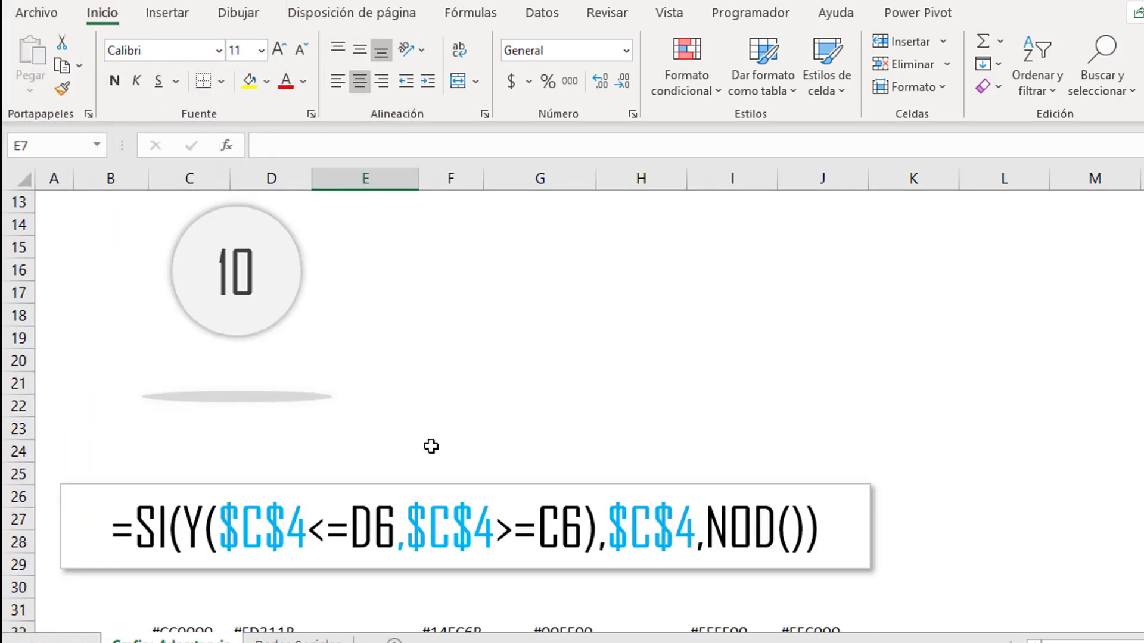
pyautogui.click(496, 483)
pyautogui.moveTo(505, 483)
pyautogui.mouseDown()
pyautogui.moveTo(684, 237)
pyautogui.moveTo(658, 298)
pyautogui.moveTo(700, 569)
pyautogui.moveTo(770, 416)
pyautogui.moveTo(878, 301)
pyautogui.moveTo(894, 379)
pyautogui.mouseUp()
# - In E6, begin =SI(Y($C$4<=D6, using an absolute C4 reference
pyautogui.click(338, 356)
pyautogui.write('=s')
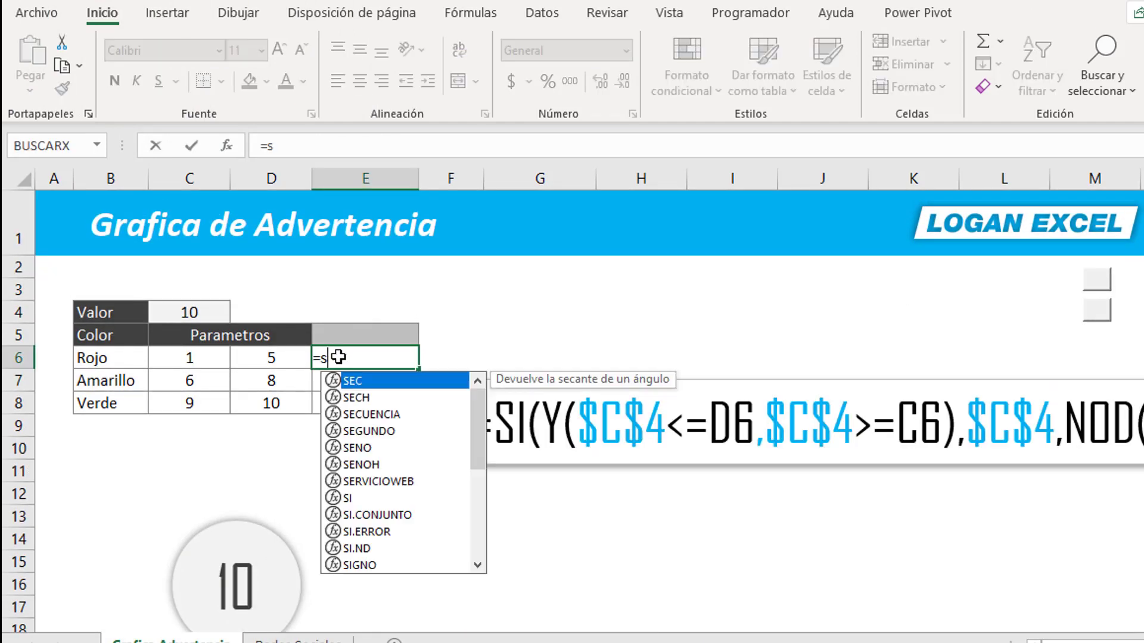
pyautogui.write('i')
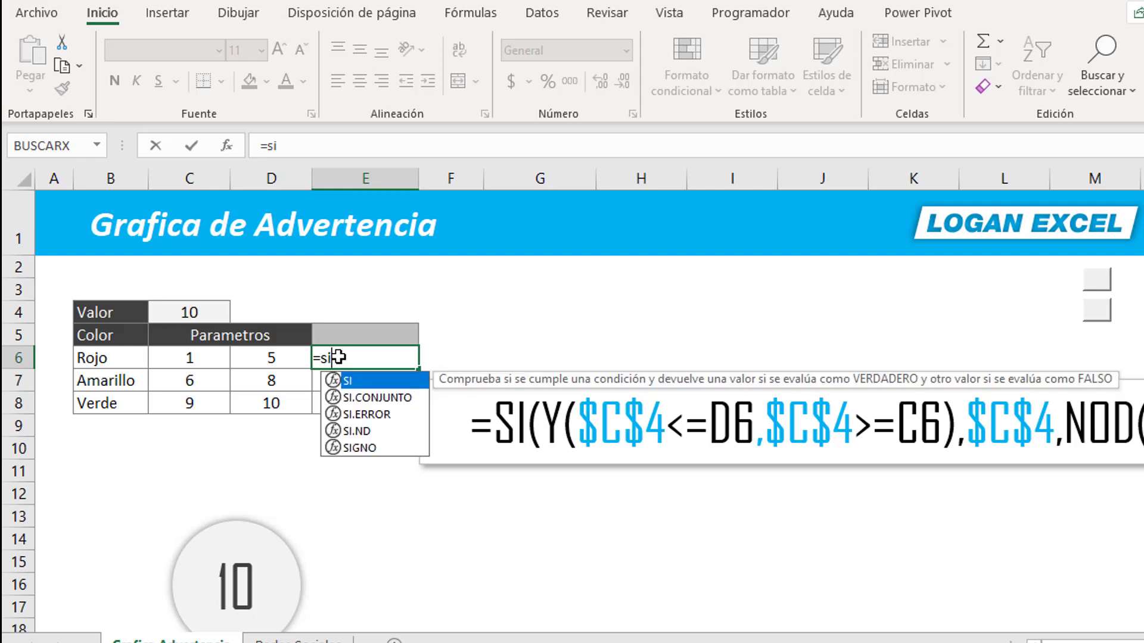
pyautogui.write('(')
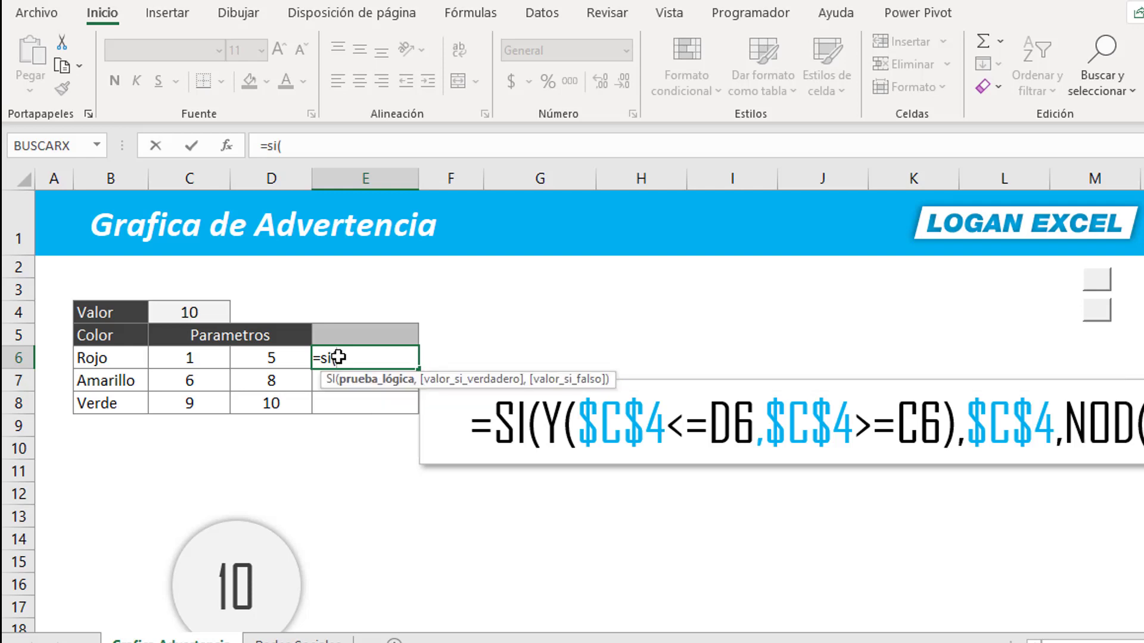
pyautogui.write('y')
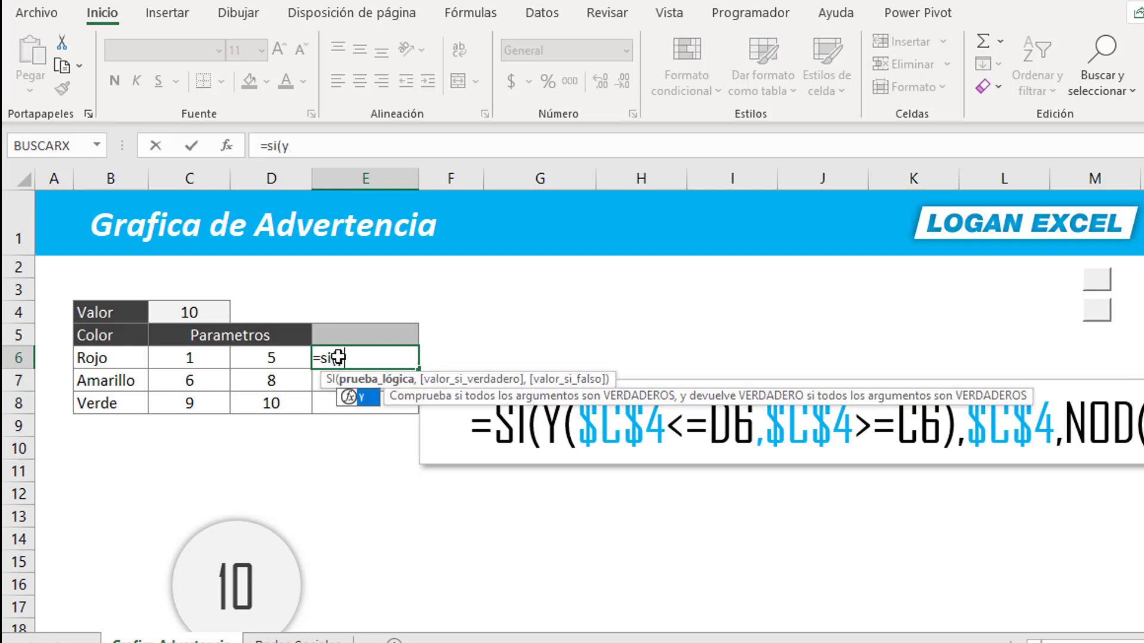
pyautogui.write('(')
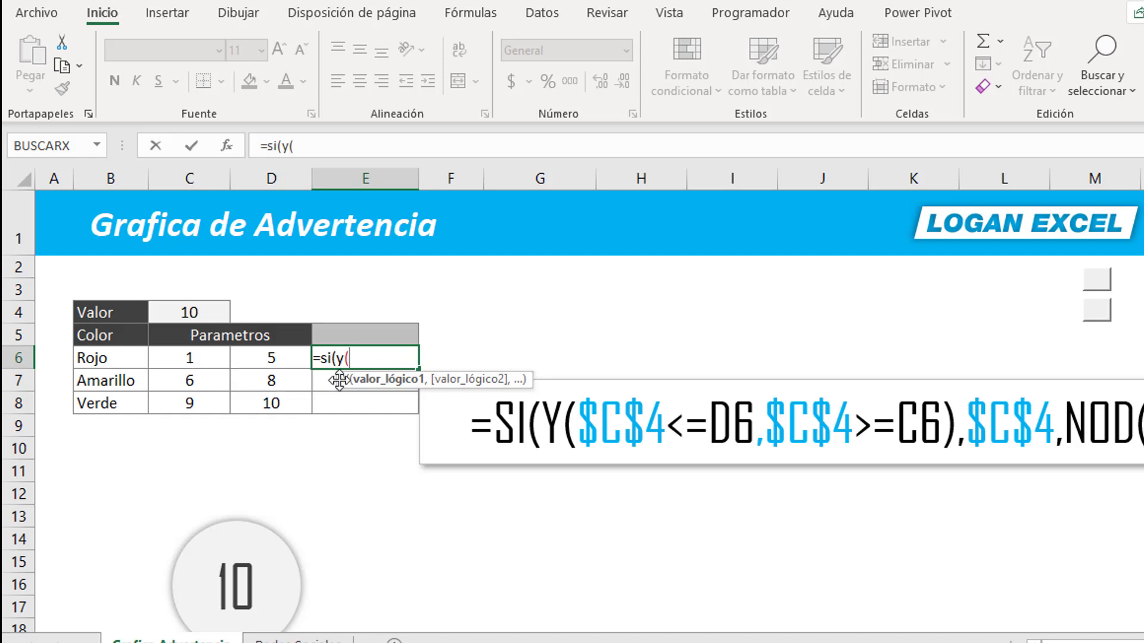
pyautogui.click(214, 314)
pyautogui.press('F4')
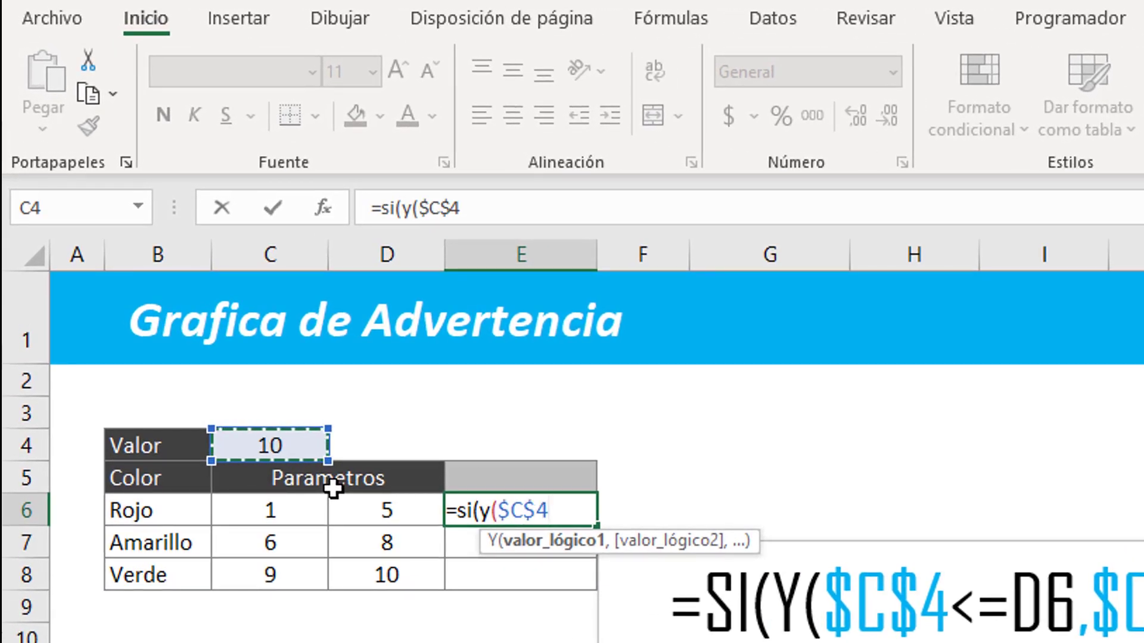
pyautogui.write('<=')
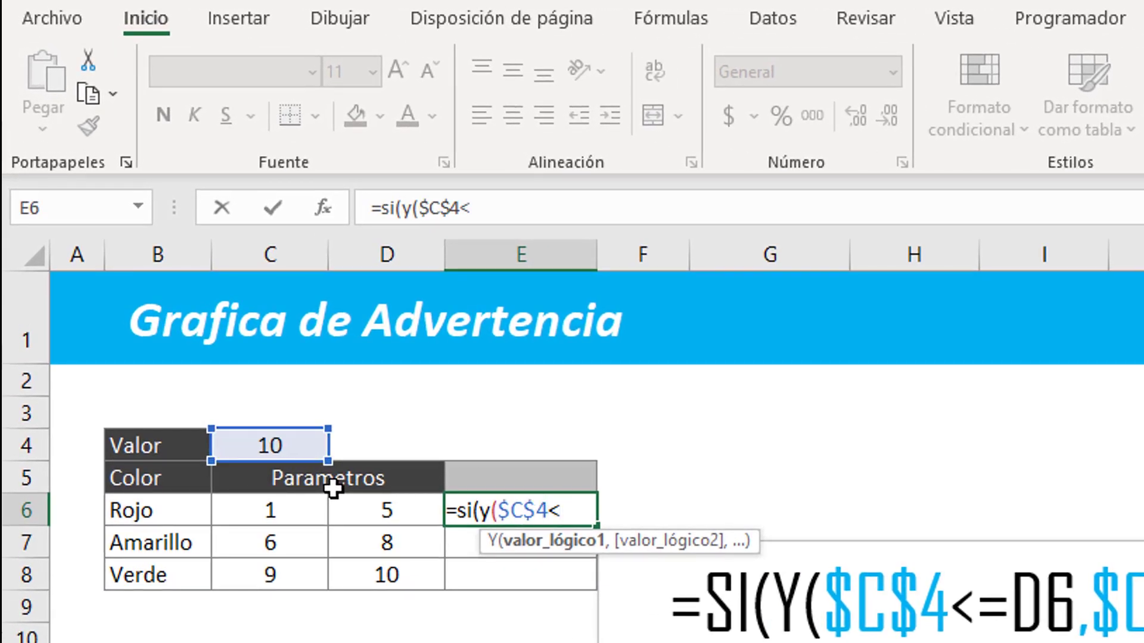
pyautogui.click(388, 510)
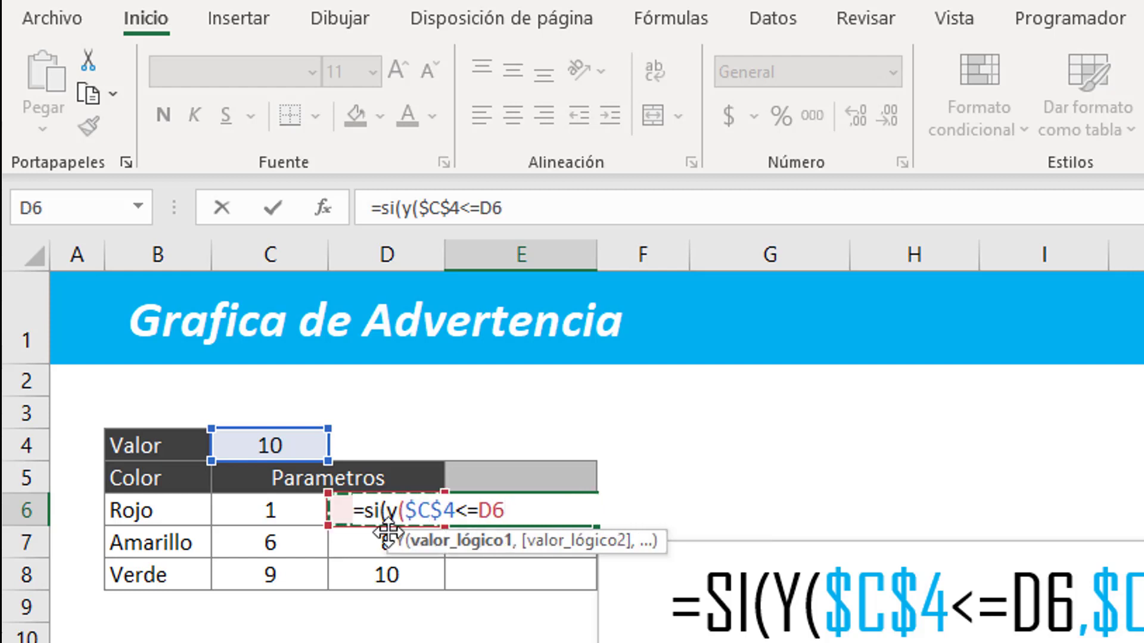
pyautogui.write(',')
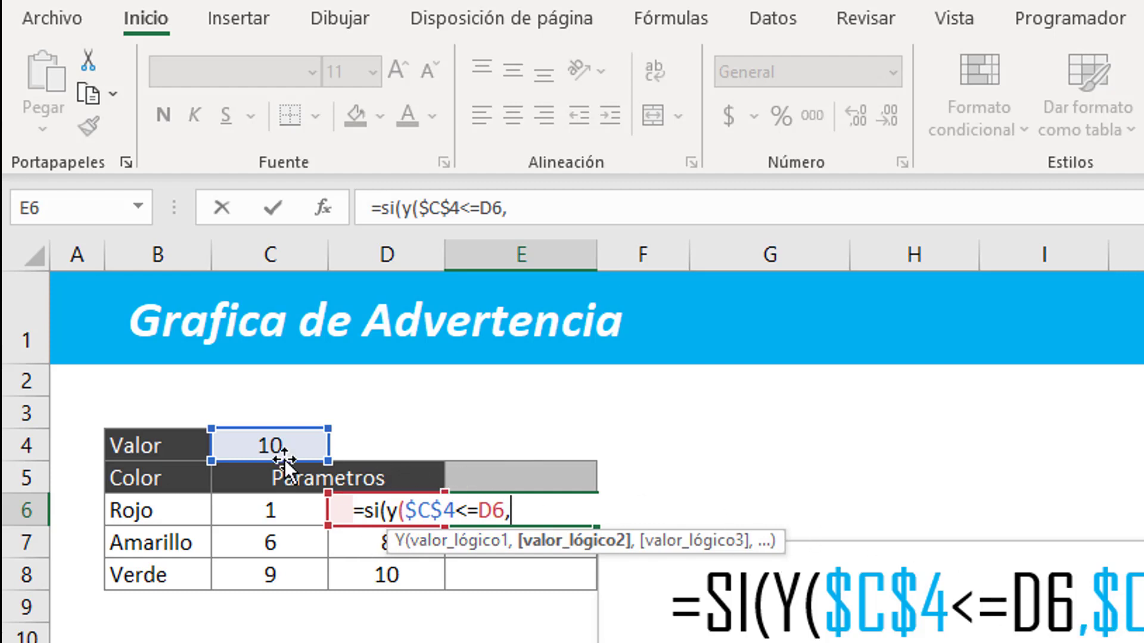
# - Complete the formula with $C$4>=C6, returning $C$4 else NOD(), and confirm it
pyautogui.click(249, 453)
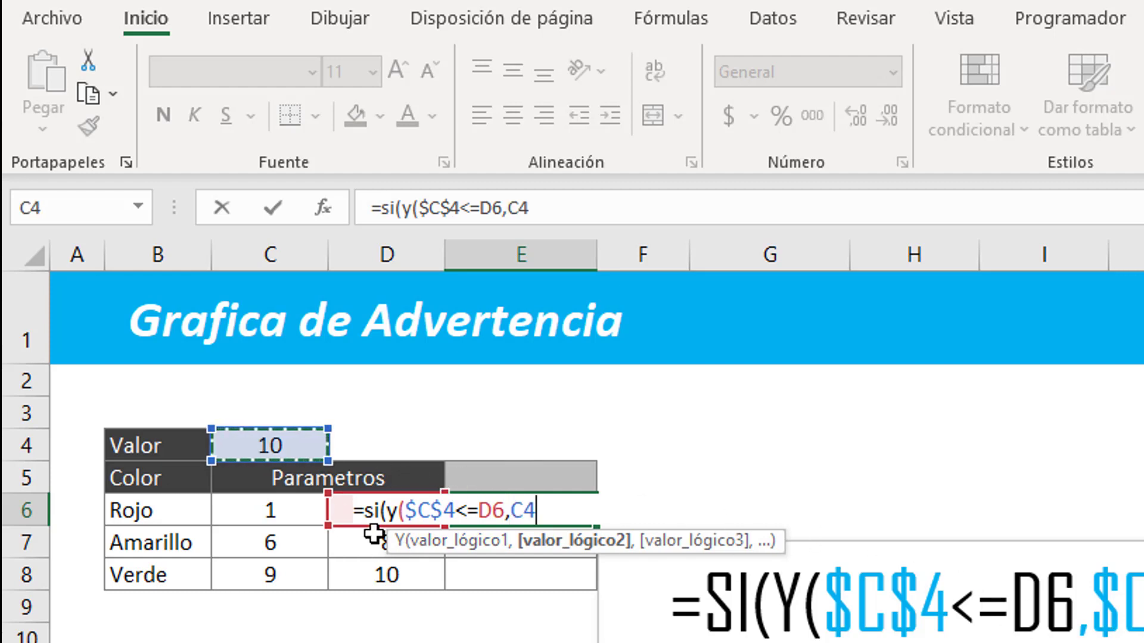
pyautogui.press('F4')
pyautogui.write('<')
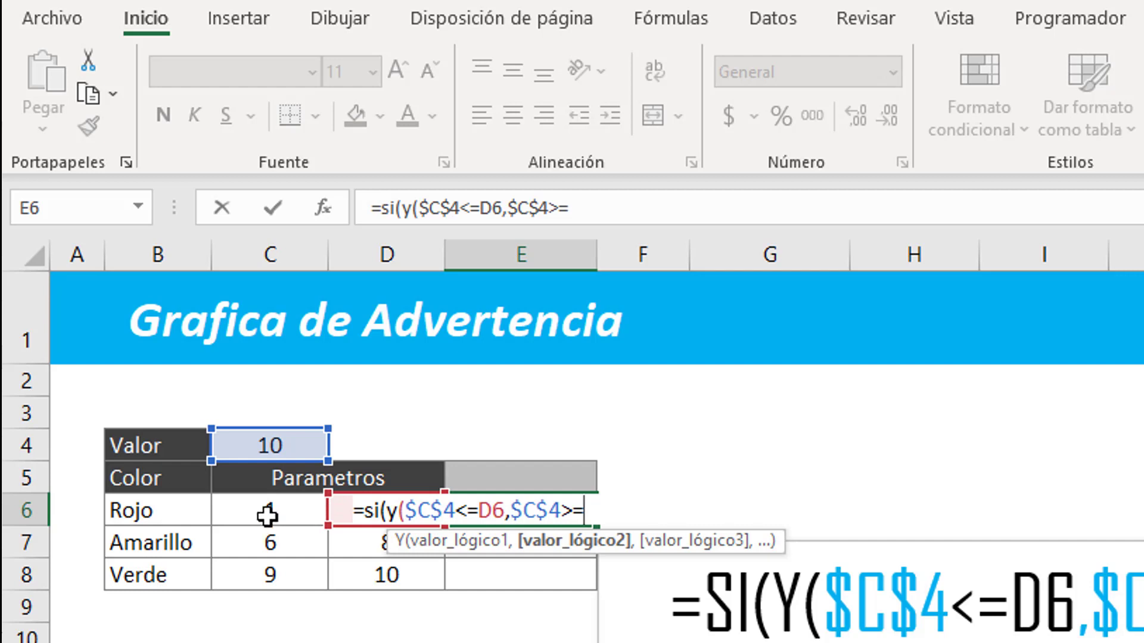
pyautogui.click(267, 513)
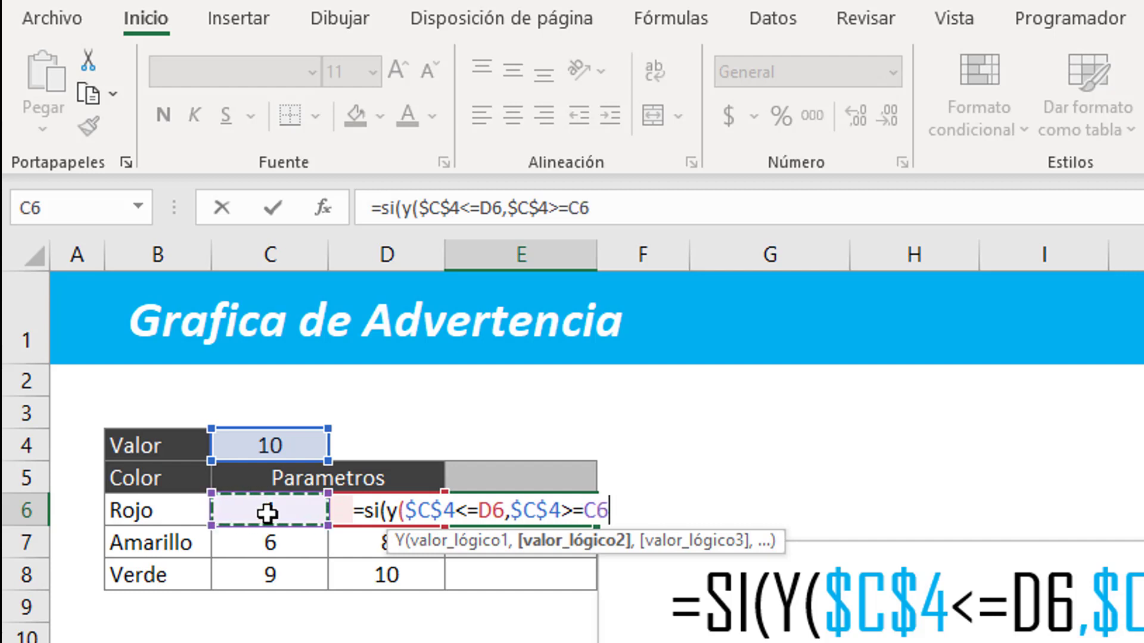
pyautogui.write(')')
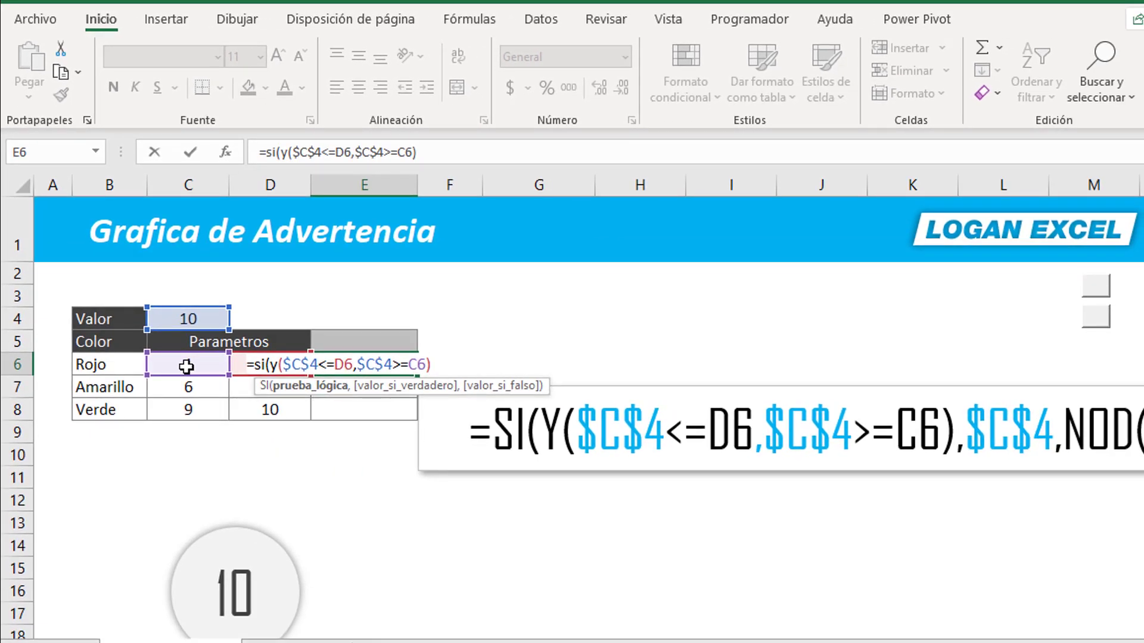
pyautogui.write(',')
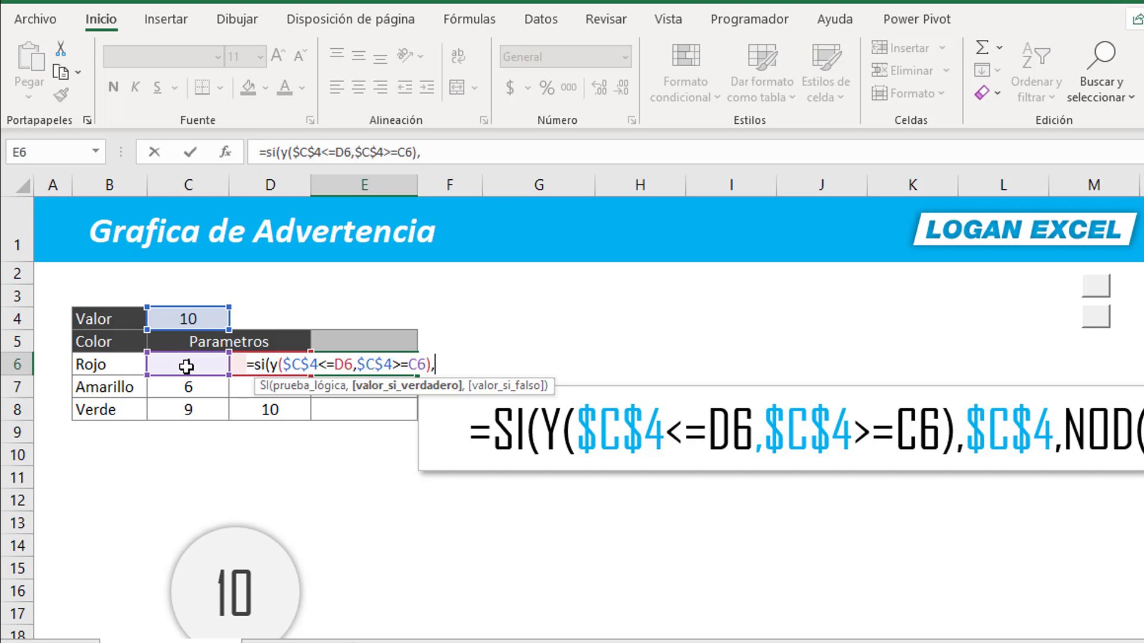
pyautogui.click(191, 321)
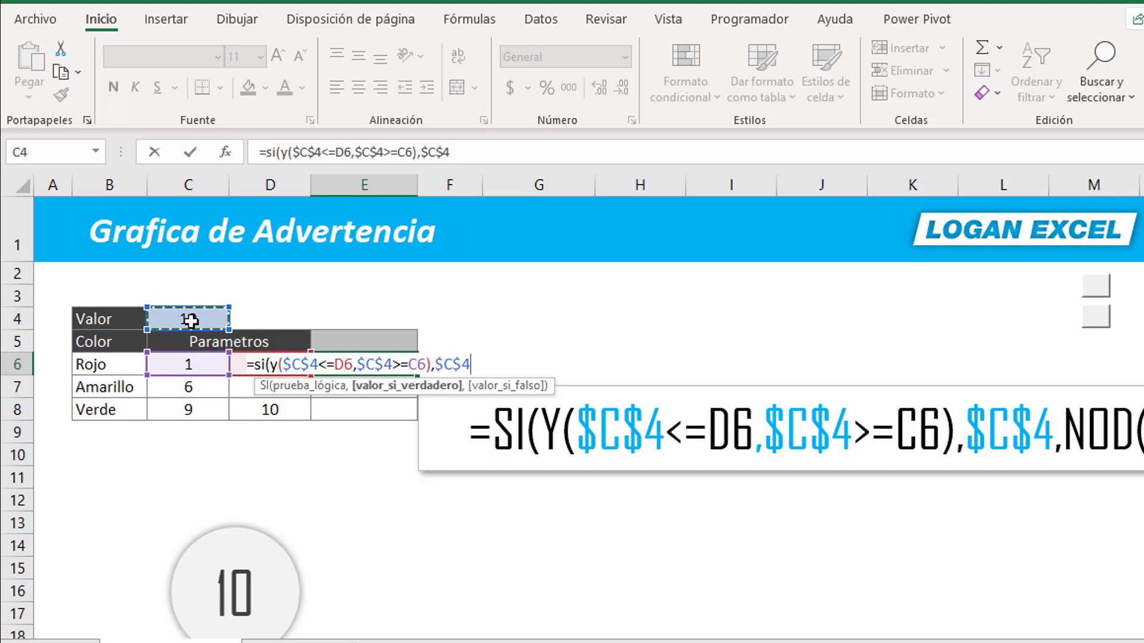
pyautogui.write(',')
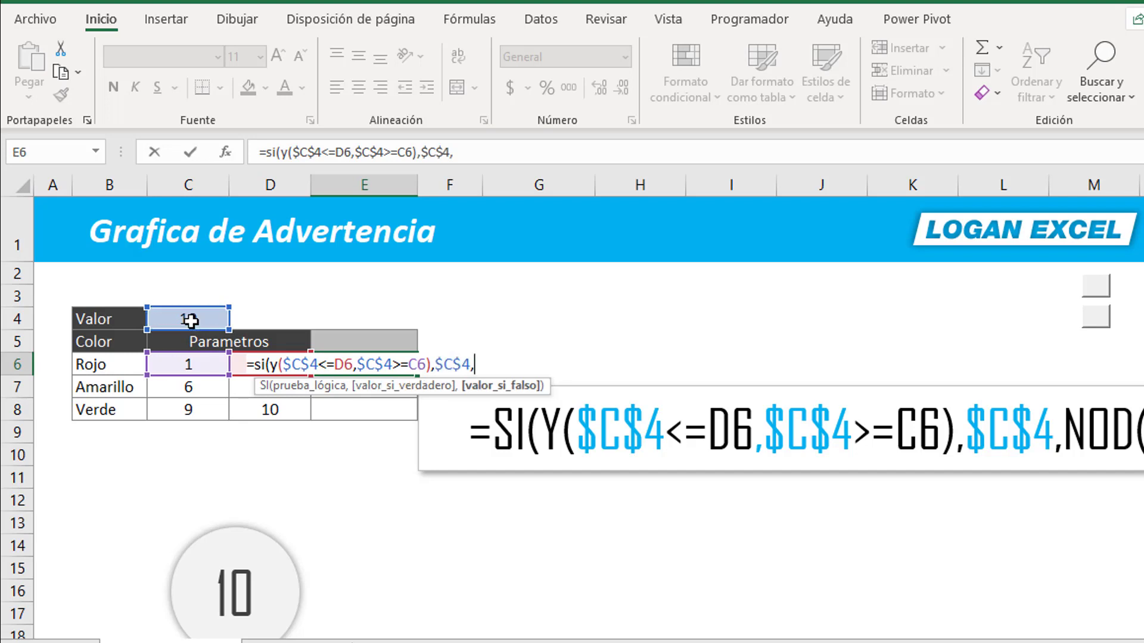
pyautogui.write('nod')
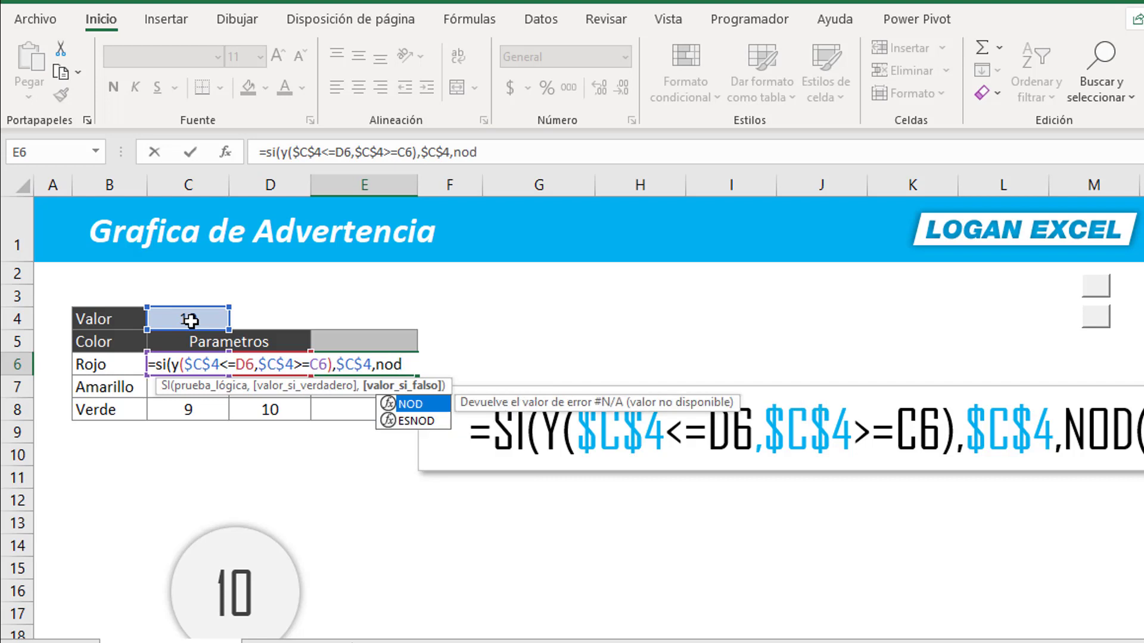
pyautogui.write('())')
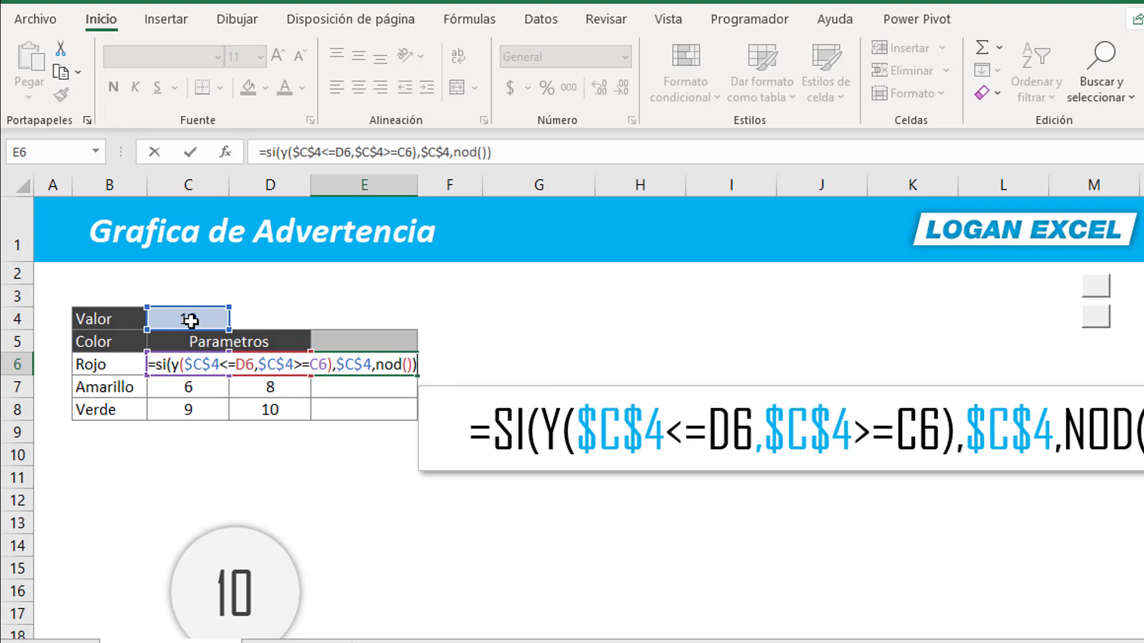
pyautogui.press('Return')
pyautogui.press('Up')
# - Copy the E6 formula down into E7:E8
pyautogui.hotkey('ctrl', 'c')
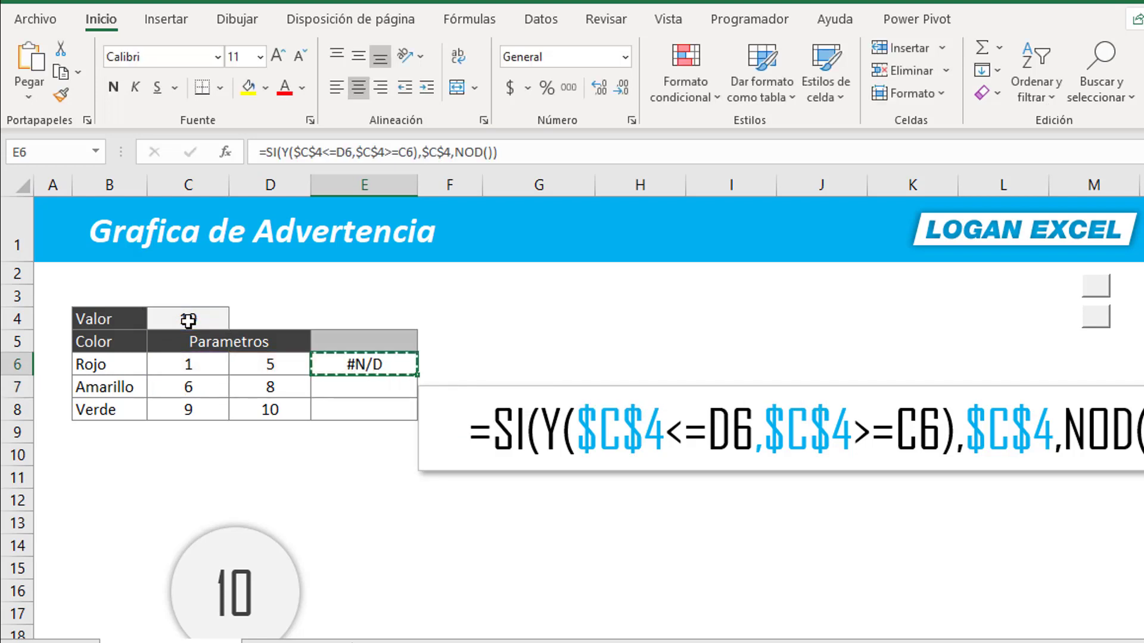
pyautogui.hotkey('shift', 'Down')
pyautogui.hotkey('shift', 'Down')
pyautogui.hotkey('ctrl', 'v')
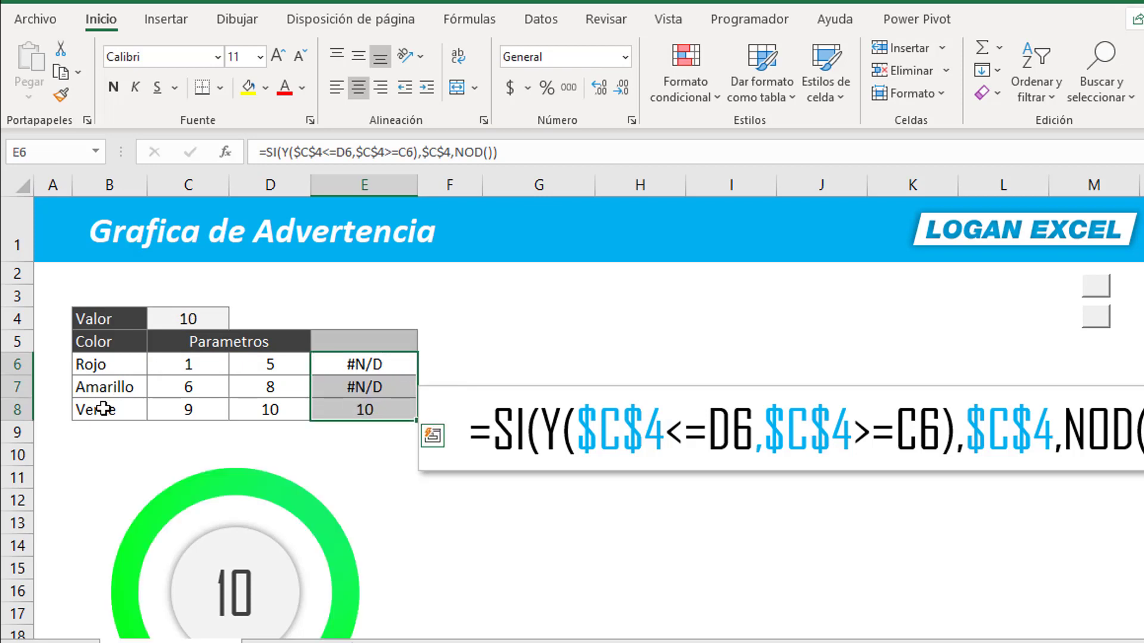
# - Set Valor C4 to 5, then 7, turning the gauge yellow
pyautogui.click(188, 319)
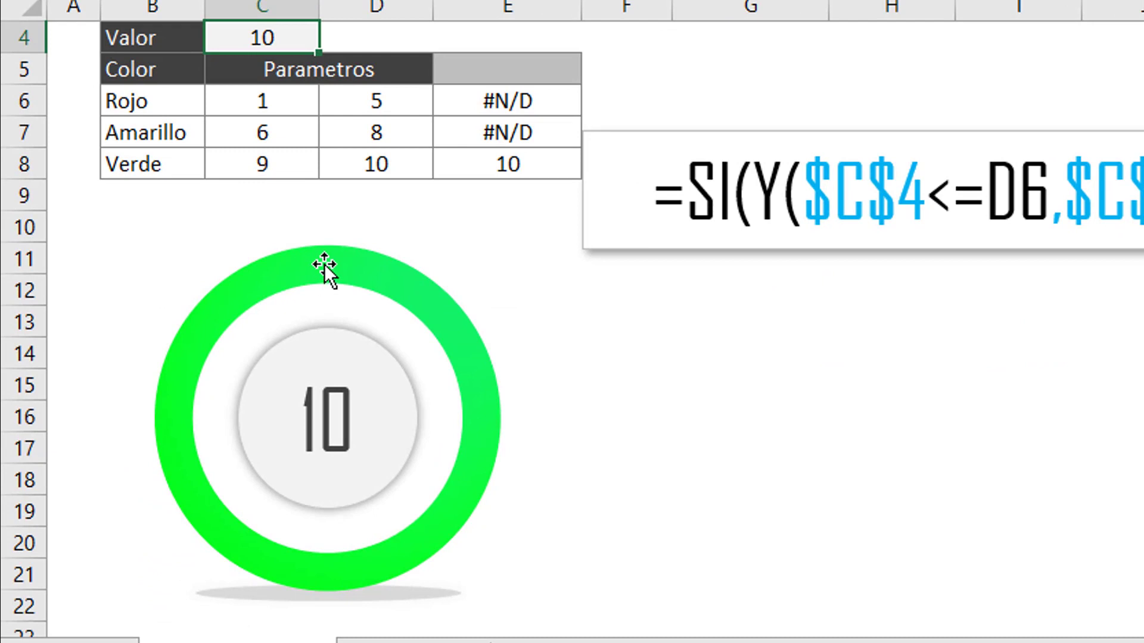
pyautogui.click(326, 270)
pyautogui.click(273, 43)
pyautogui.write('5')
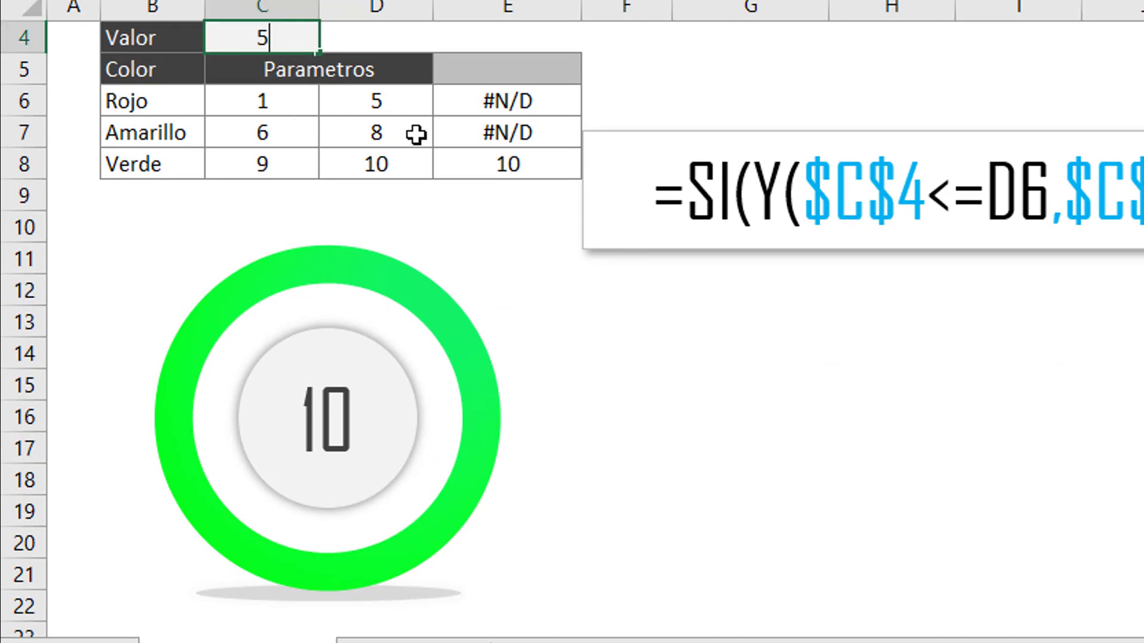
pyautogui.hotkey('ctrl', 'Return')
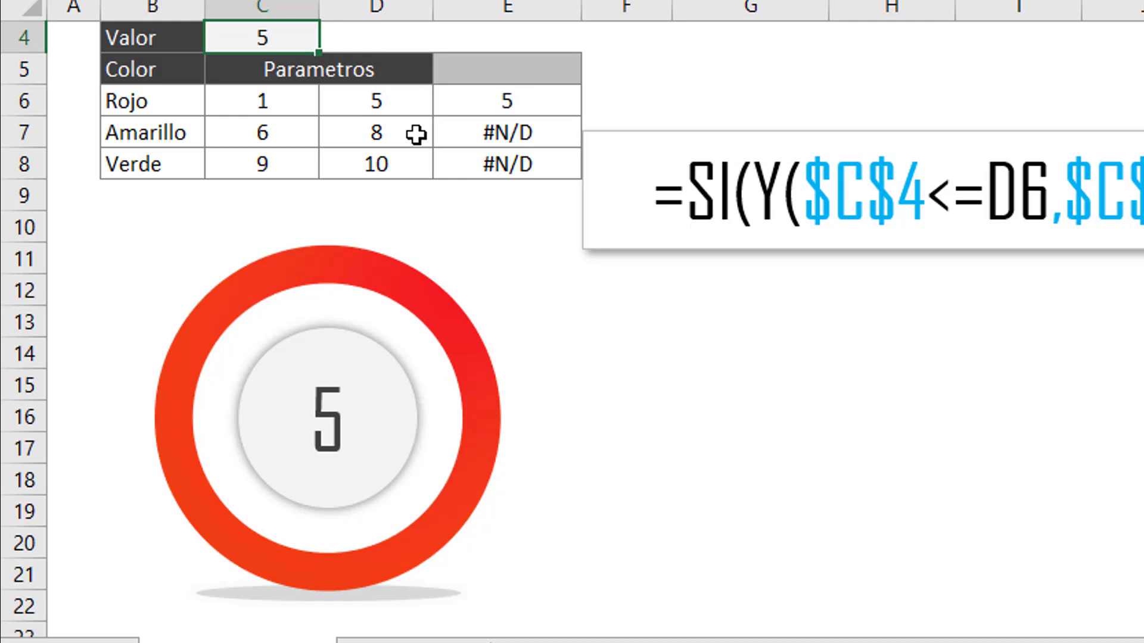
pyautogui.write('7')
pyautogui.press('Return')
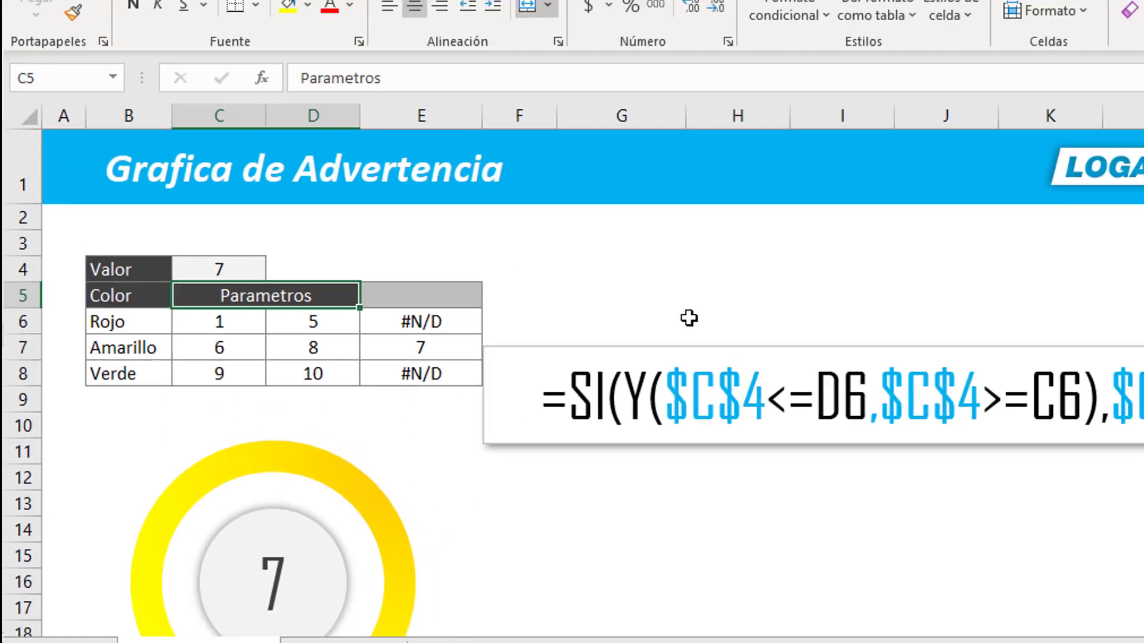
pyautogui.click(612, 384)
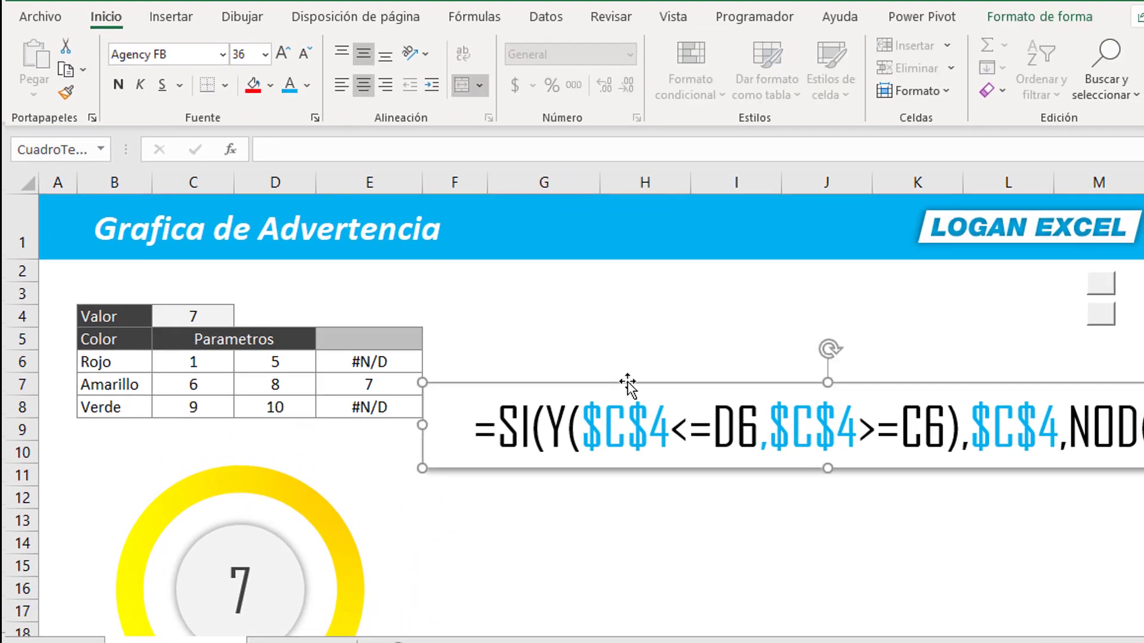
# - Move the formula text box further down the sheet
pyautogui.moveTo(627, 385); pyautogui.dragTo(650, 469)
pyautogui.scroll(-3, 696, 324)
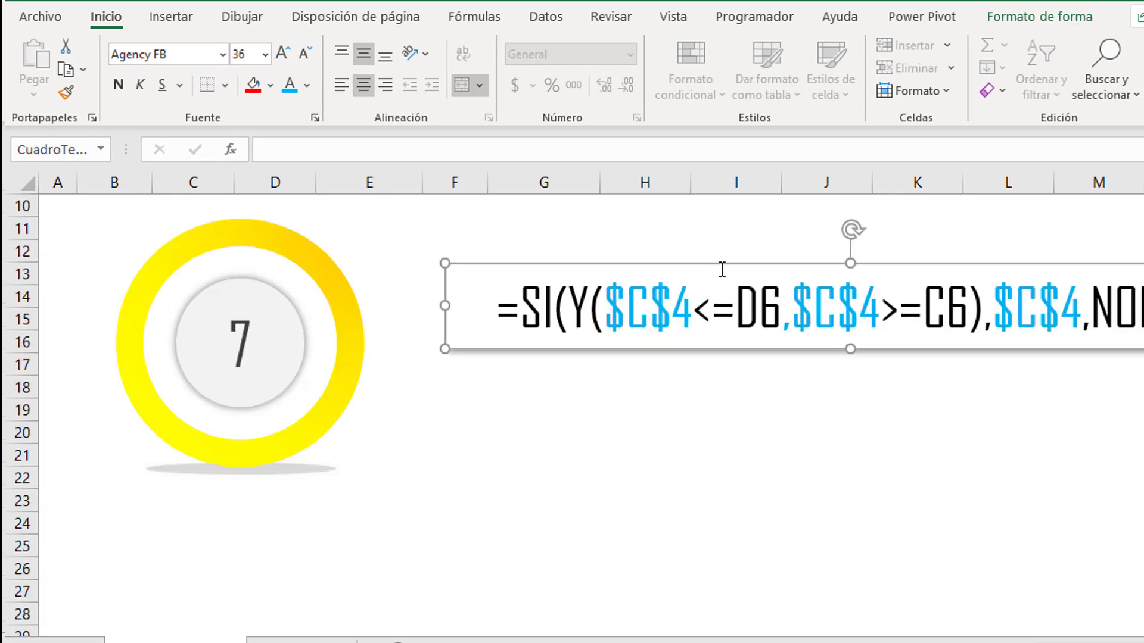
pyautogui.moveTo(722, 262); pyautogui.dragTo(577, 498)
pyautogui.scroll(5, 452, 381)
pyautogui.click(453, 378)
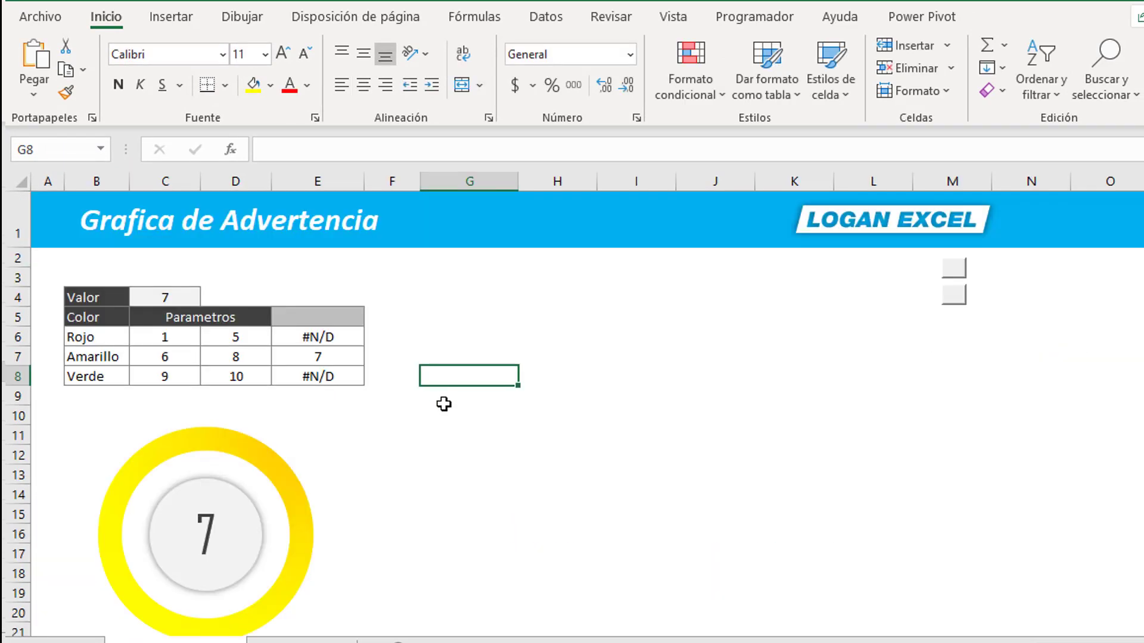
pyautogui.click(450, 458)
pyautogui.click(462, 384)
pyautogui.click(465, 345)
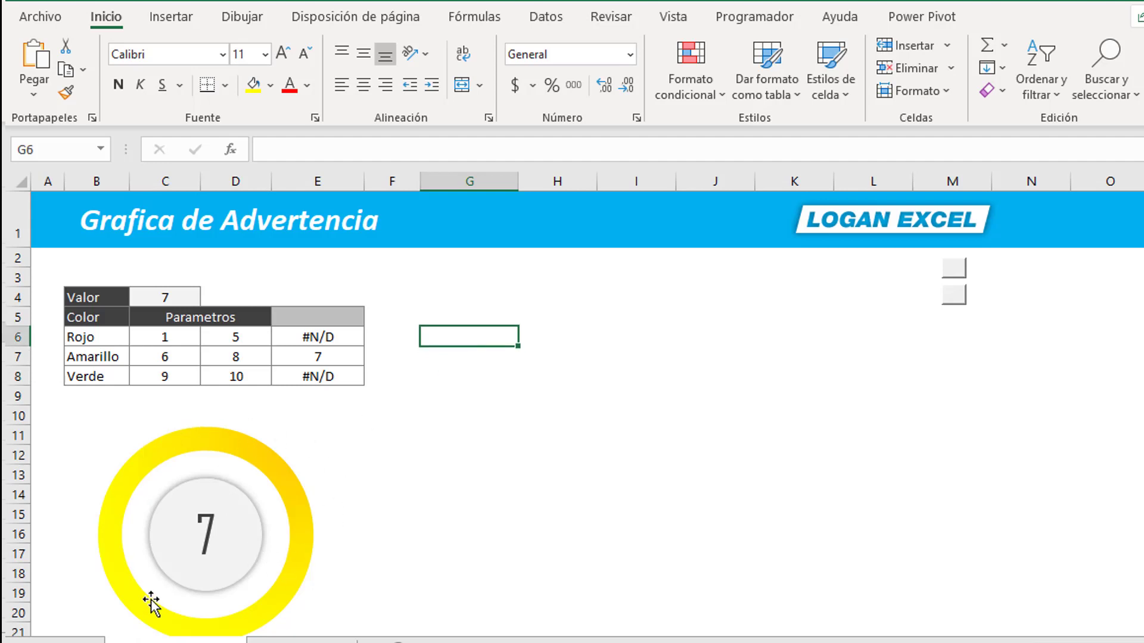
pyautogui.click(432, 396)
# - Insert a doughnut chart from E6 and the Rojo label B6, placed beside the table
pyautogui.click(311, 337)
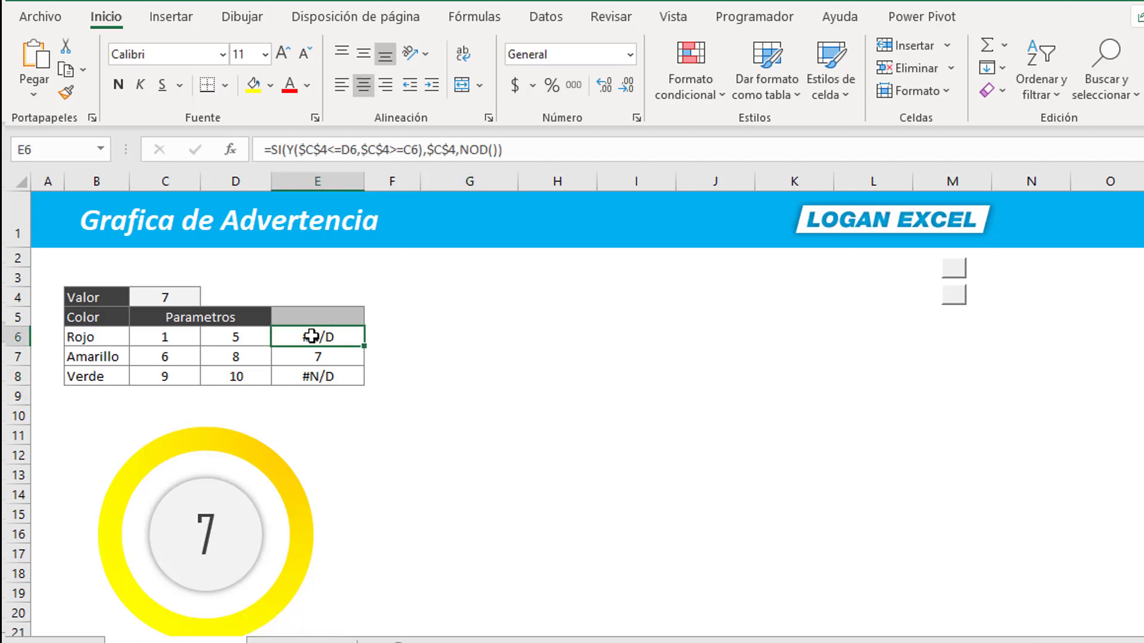
pyautogui.click(102, 340)
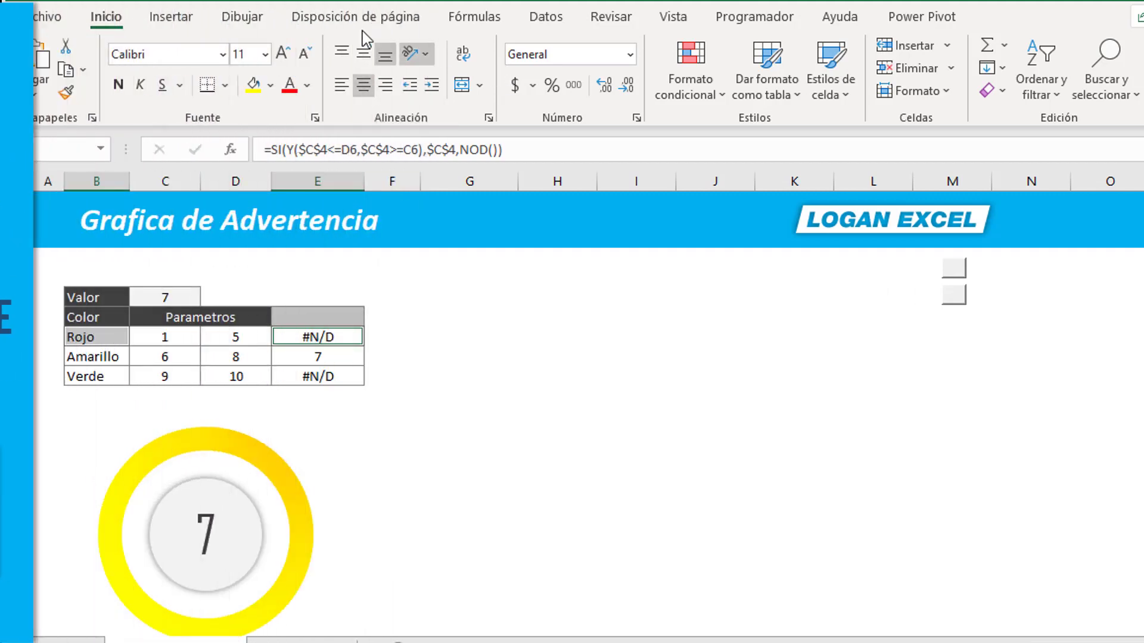
pyautogui.click(191, 21)
pyautogui.click(505, 91)
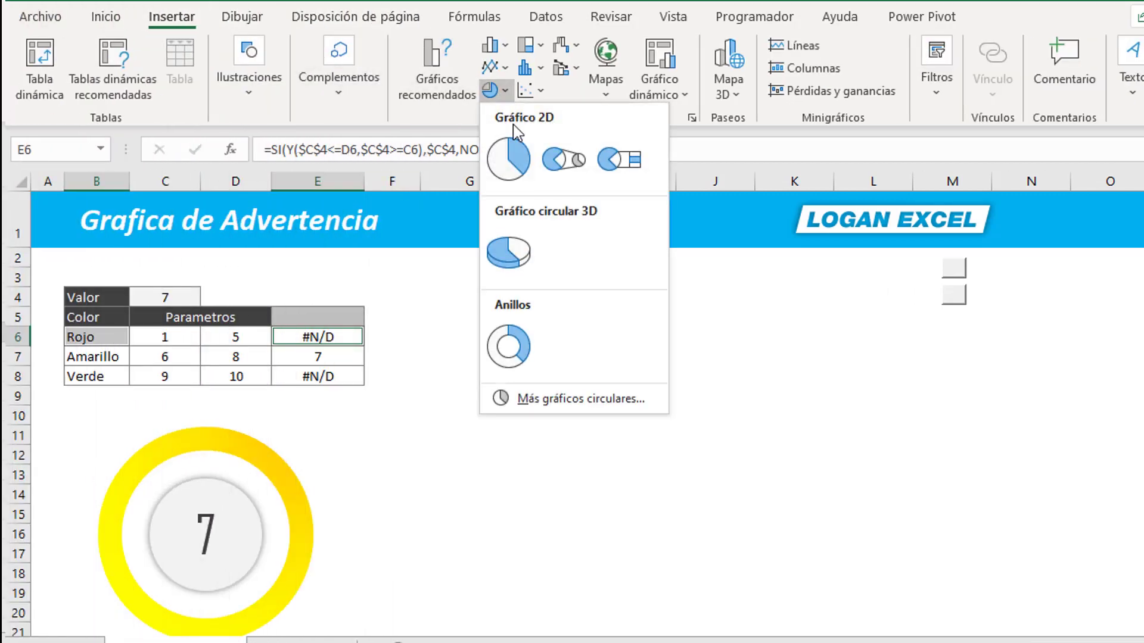
pyautogui.click(521, 346)
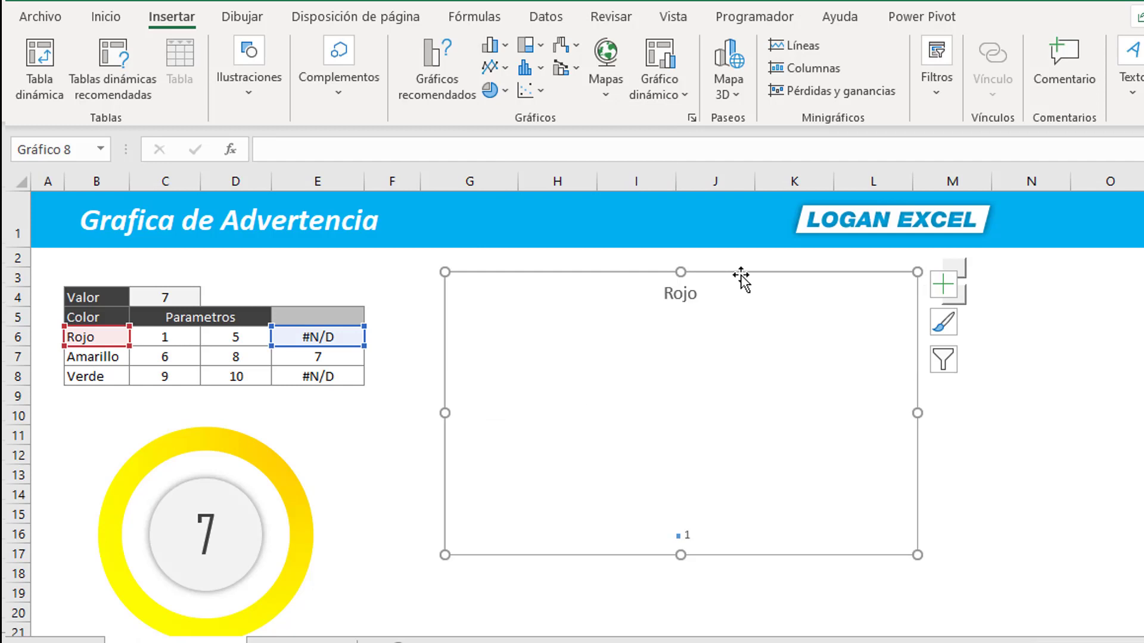
pyautogui.moveTo(741, 279); pyautogui.dragTo(735, 269)
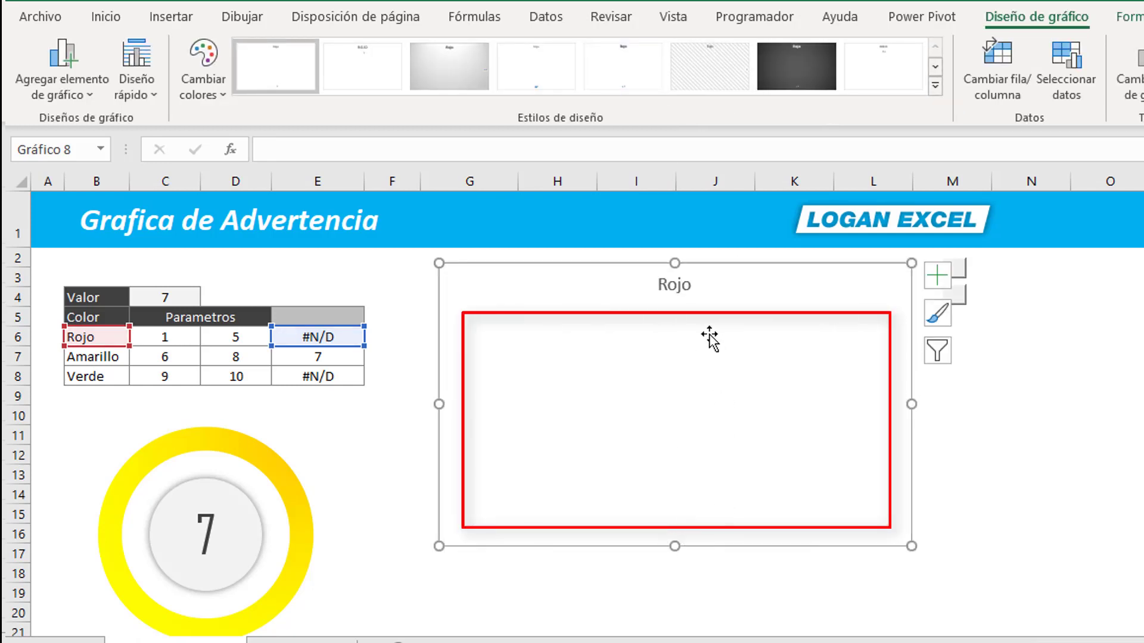
# - Set Valor C4 to 1 and nudge the Rojo chart slightly left
pyautogui.click(182, 298)
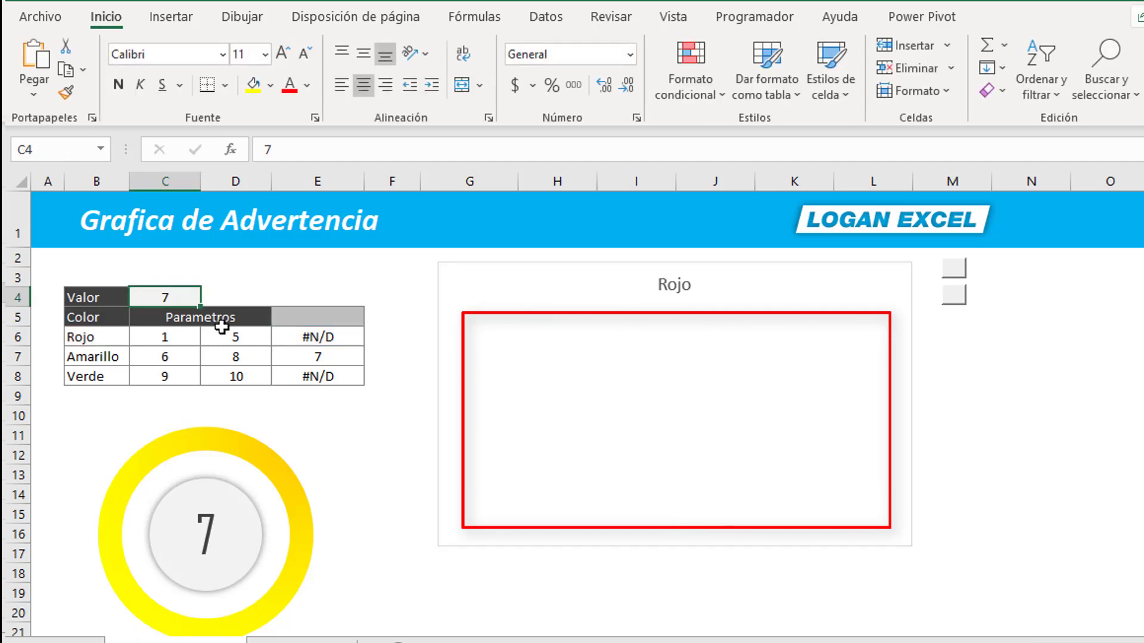
pyautogui.write('1')
pyautogui.press('Return')
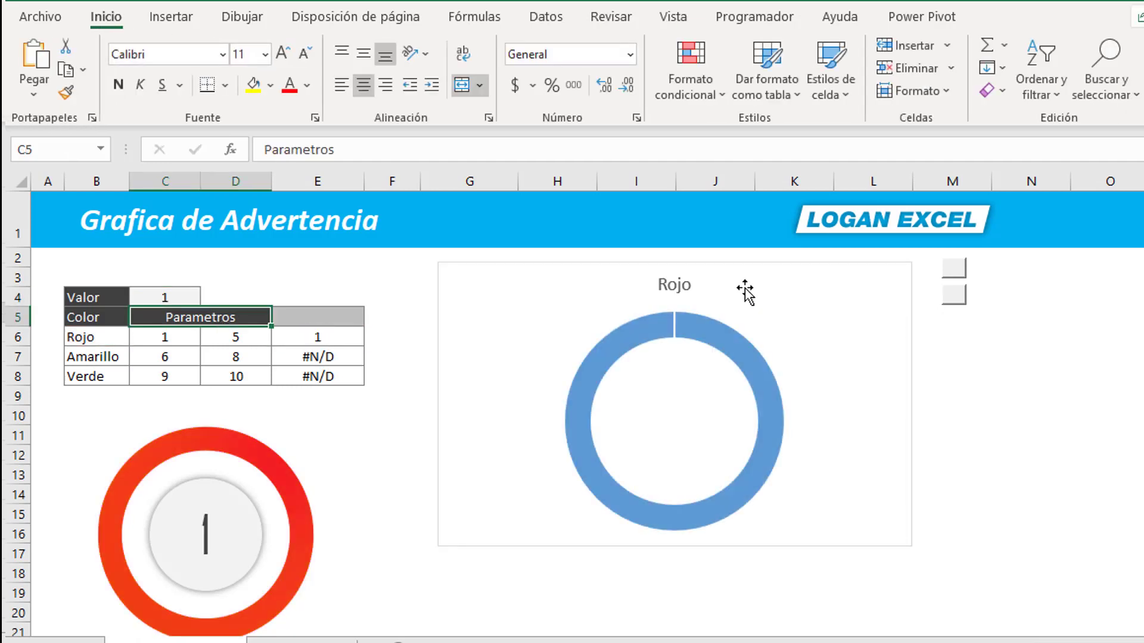
pyautogui.click(719, 341)
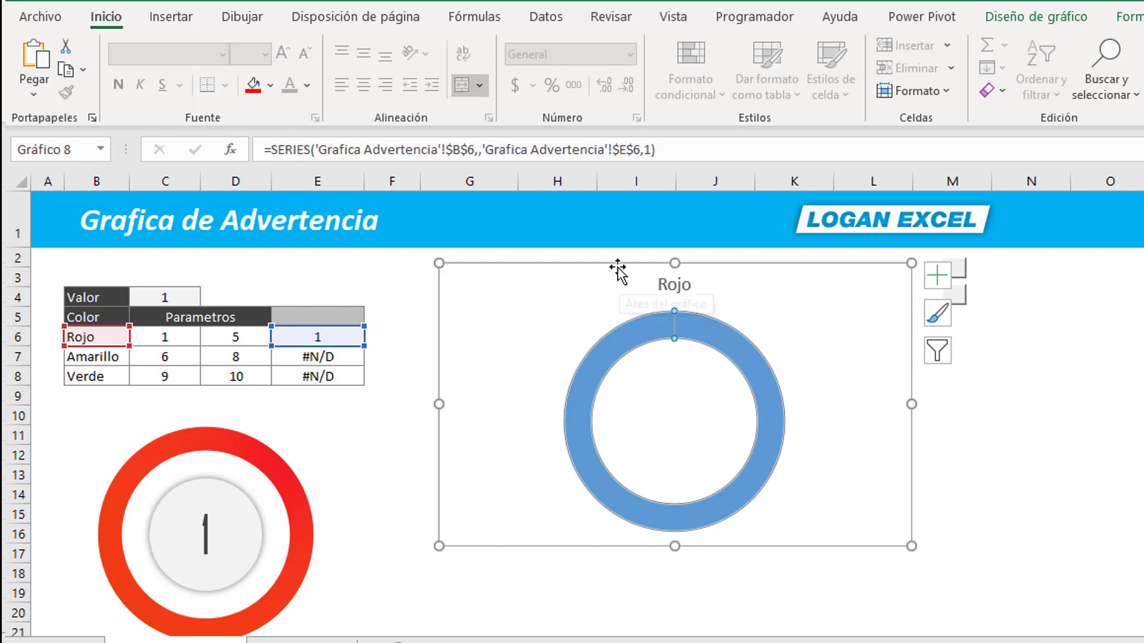
pyautogui.moveTo(618, 270); pyautogui.dragTo(608, 272)
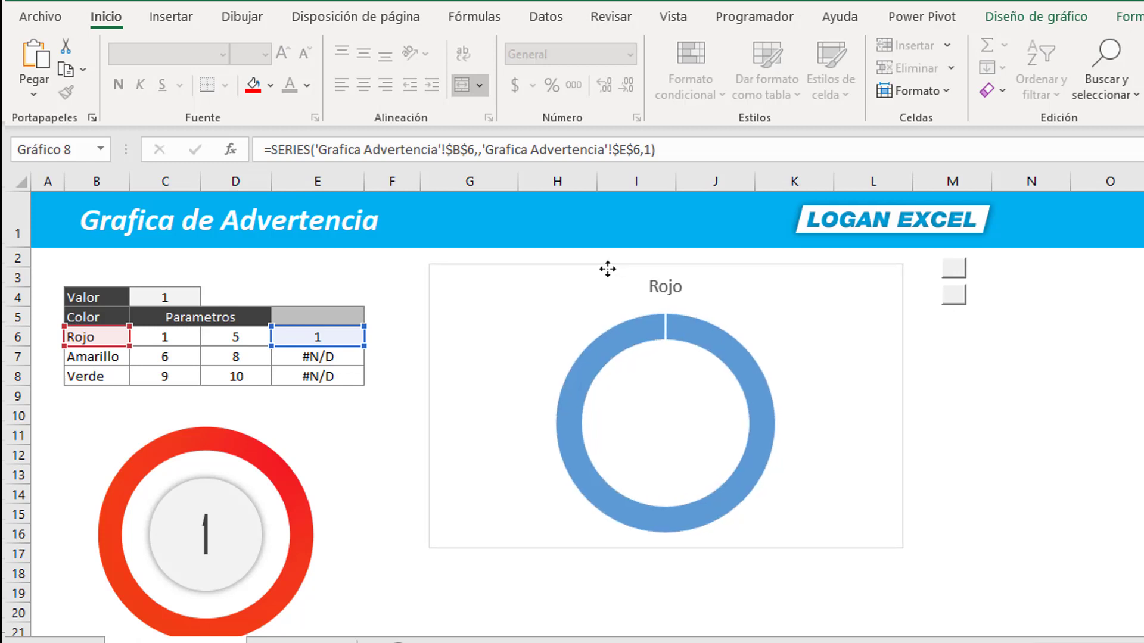
# - Fill the Rojo ring solid red, narrow the chart and shift it toward the table
pyautogui.click(637, 331)
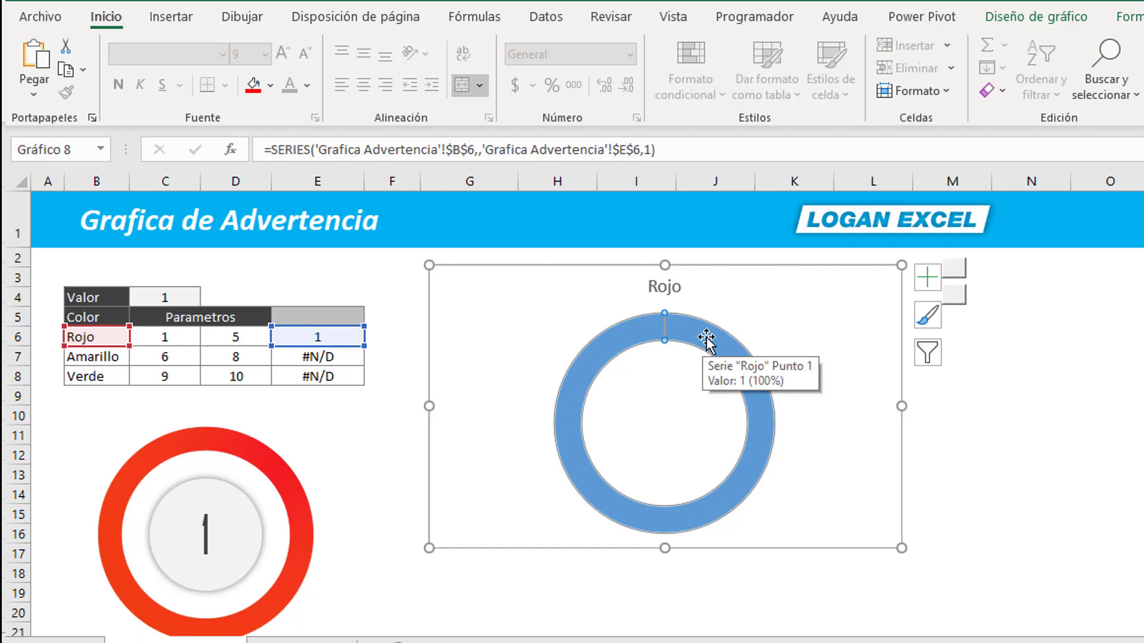
pyautogui.click(1128, 16)
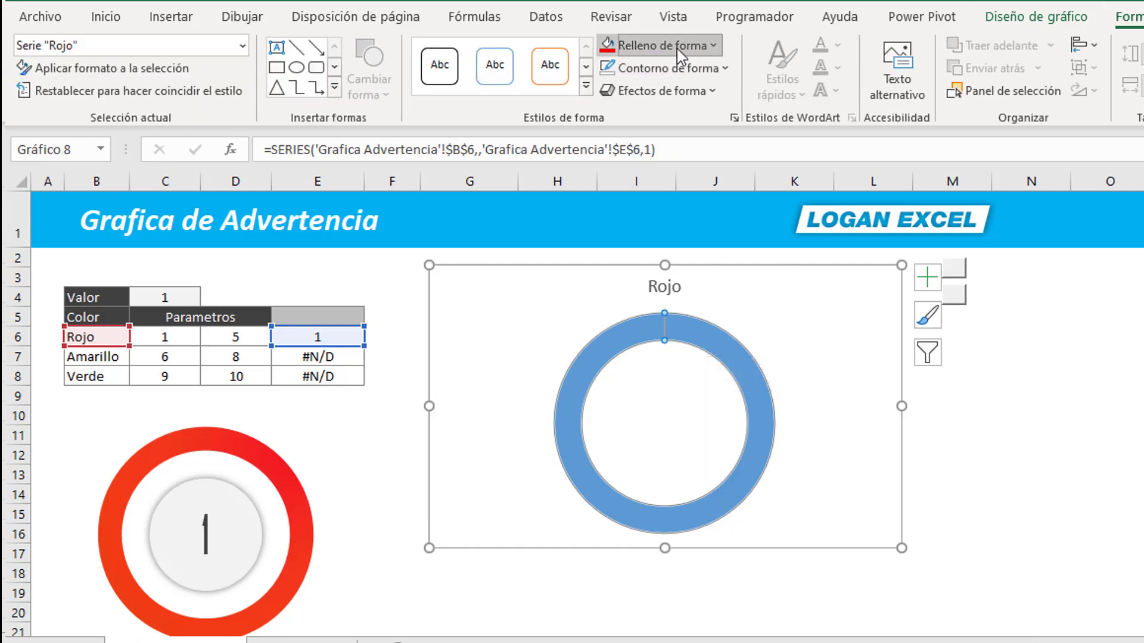
pyautogui.click(677, 48)
pyautogui.click(624, 260)
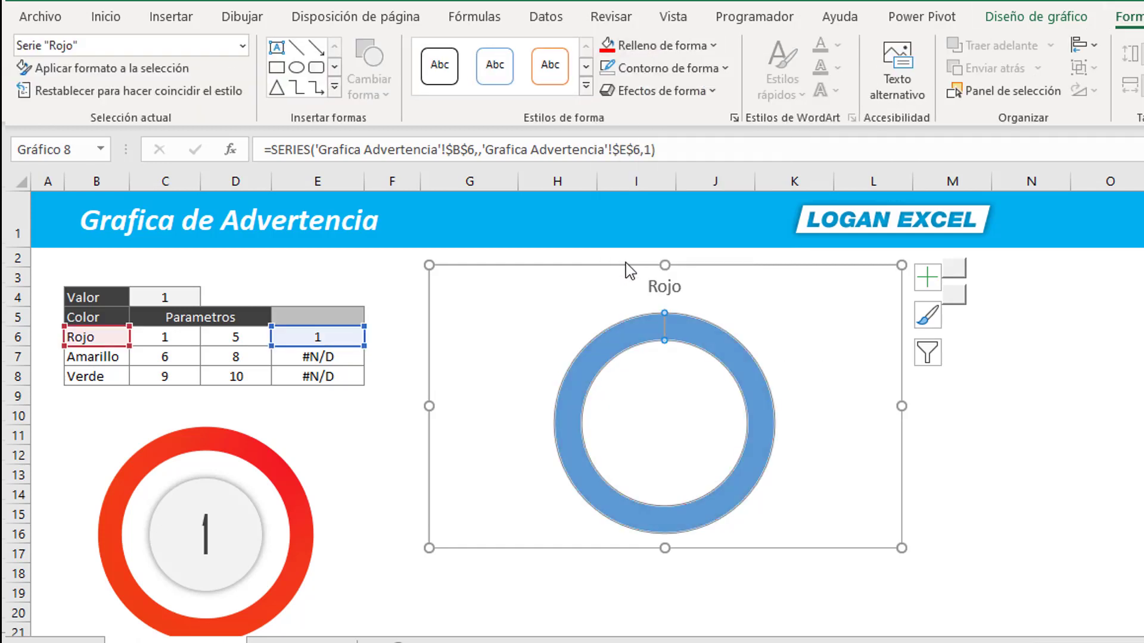
pyautogui.moveTo(903, 407); pyautogui.dragTo(702, 398)
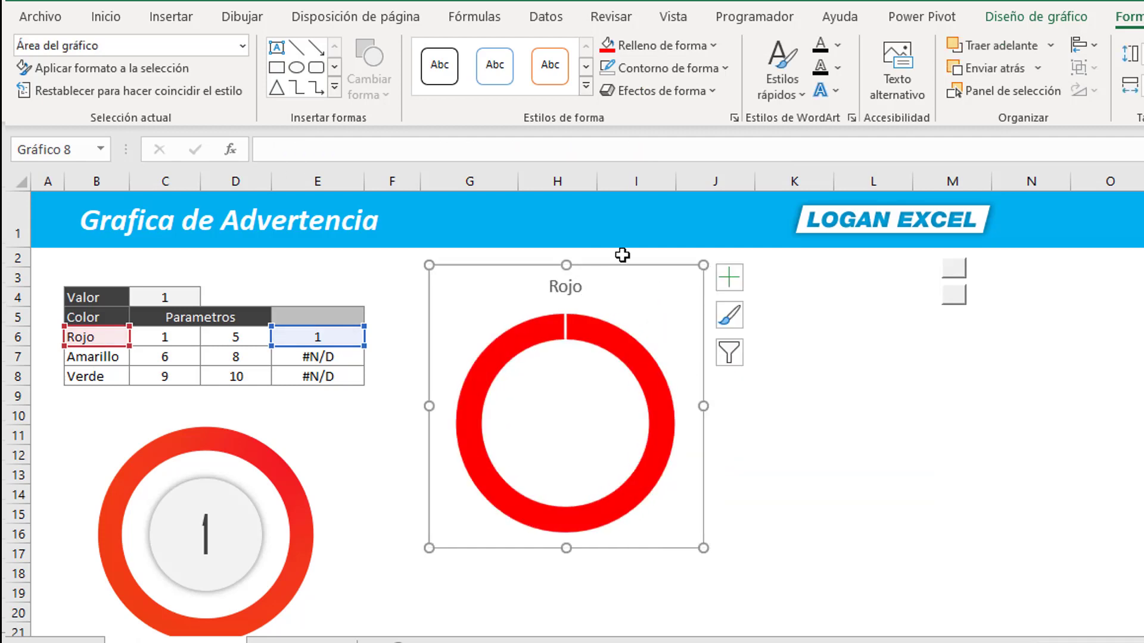
pyautogui.moveTo(632, 266); pyautogui.dragTo(588, 264)
pyautogui.click(824, 408)
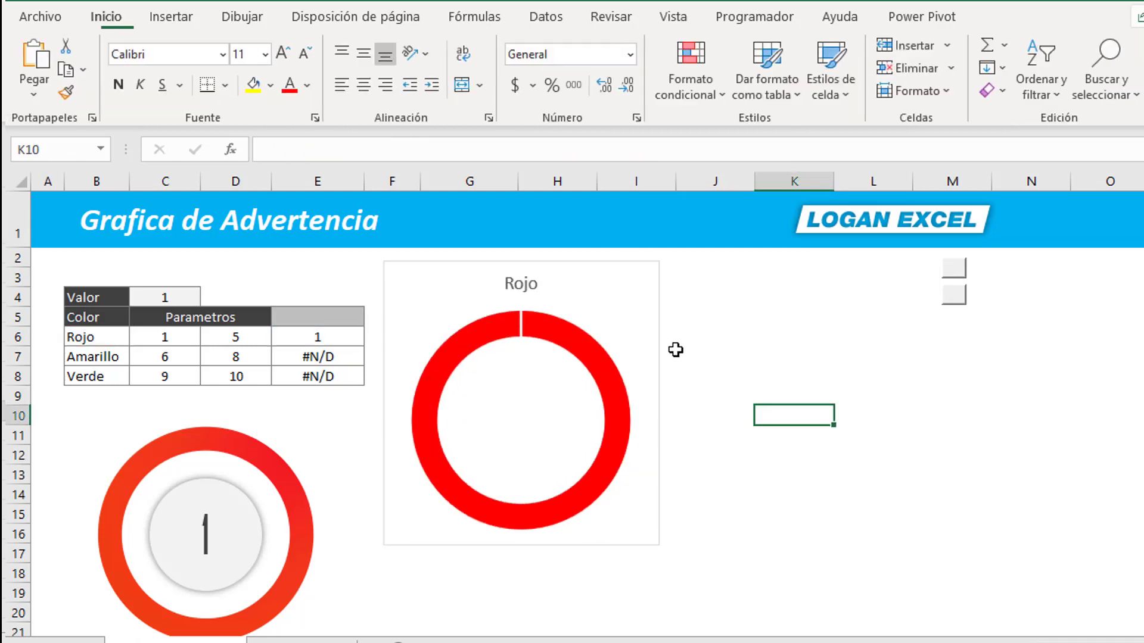
pyautogui.click(658, 318)
# - Paste a copy of the Rojo doughnut chart and place it beside the original
pyautogui.rightClick(660, 323)
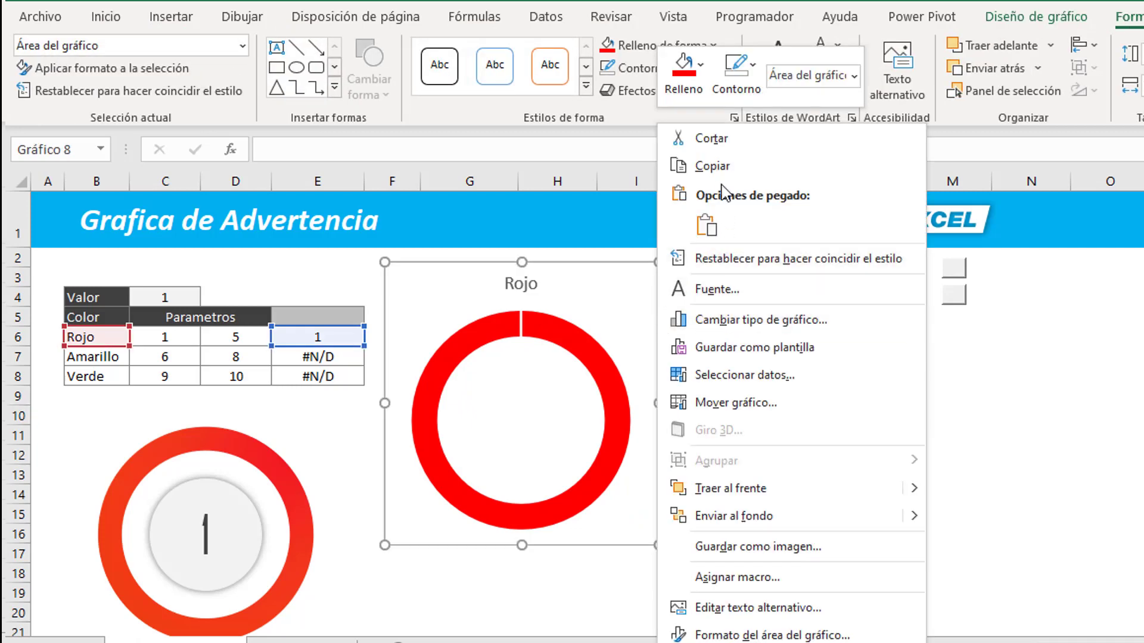
pyautogui.press('Escape')
pyautogui.click(759, 418)
pyautogui.hotkey('ctrl', 'v')
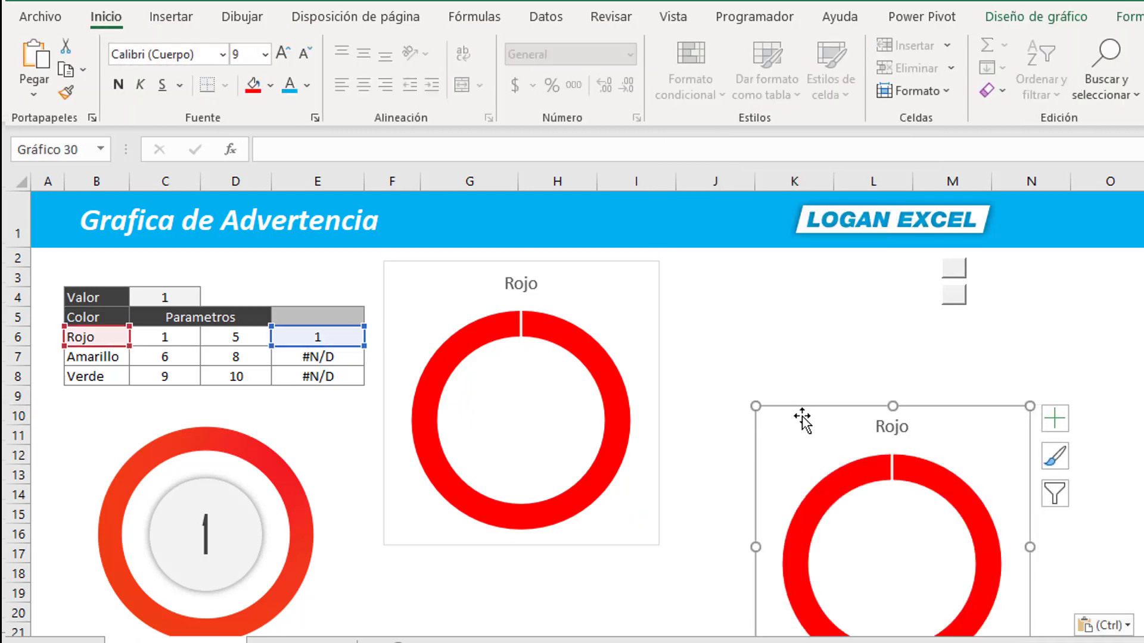
pyautogui.moveTo(803, 417); pyautogui.dragTo(736, 264)
# - Link the copy's series to name =$B$7 (Amarillo) and values =$E$7
pyautogui.rightClick(733, 276)
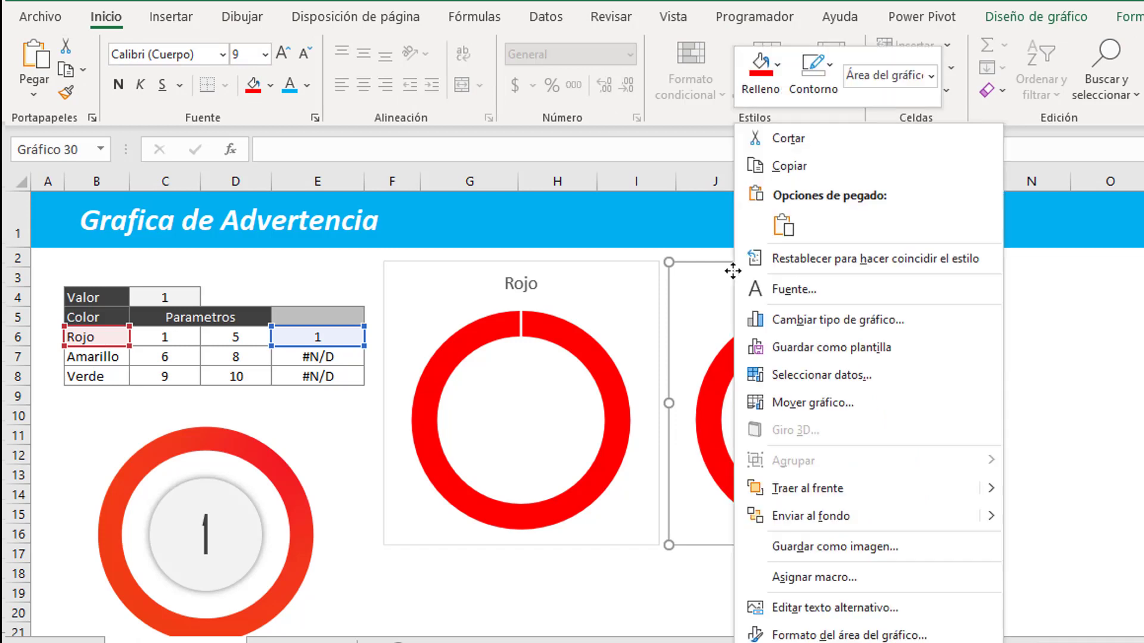
pyautogui.click(782, 374)
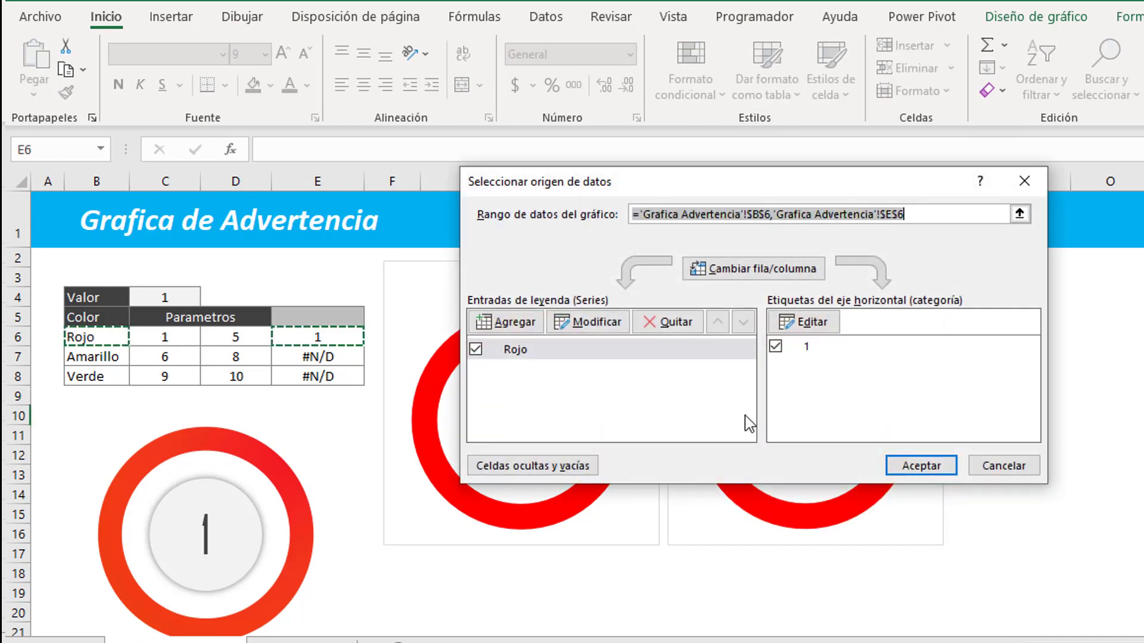
pyautogui.click(565, 352)
pyautogui.click(593, 322)
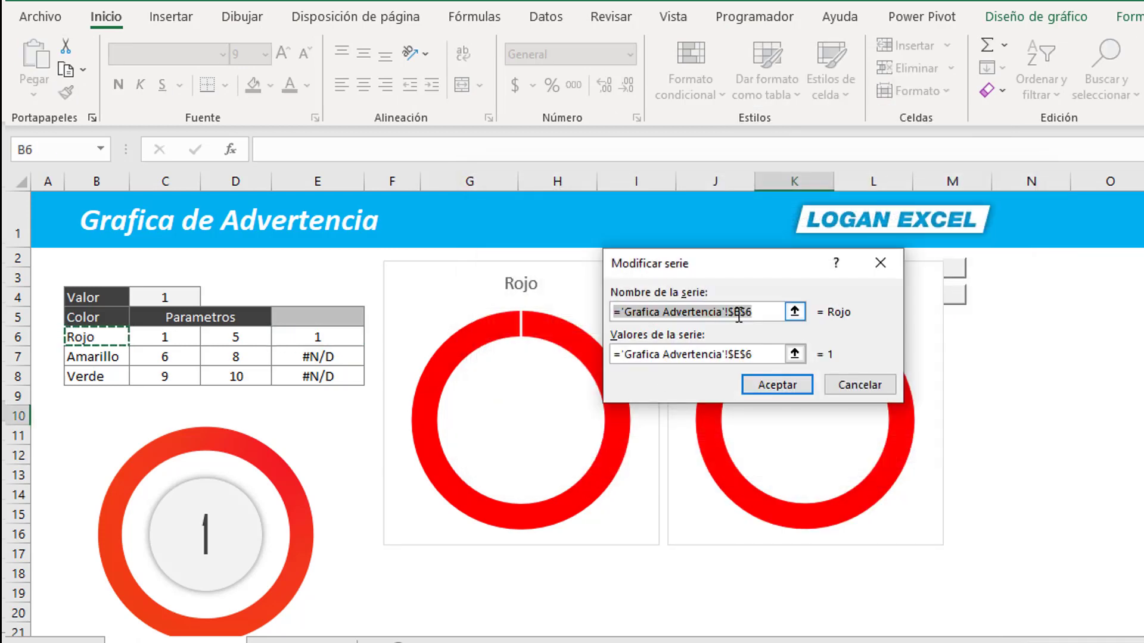
pyautogui.click(113, 356)
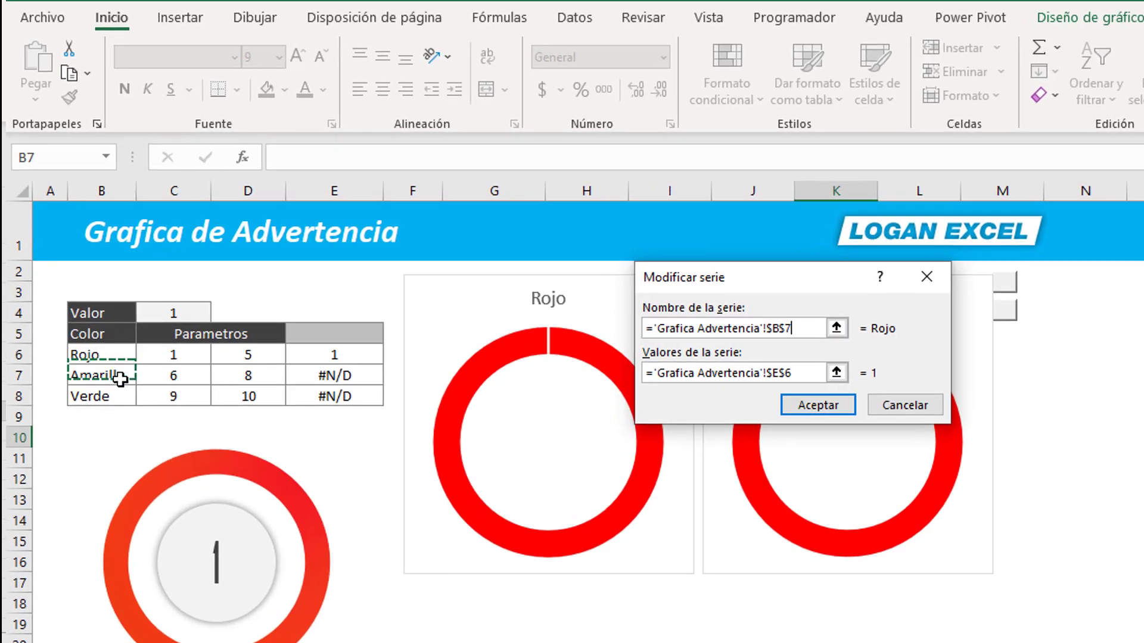
pyautogui.press('Tab')
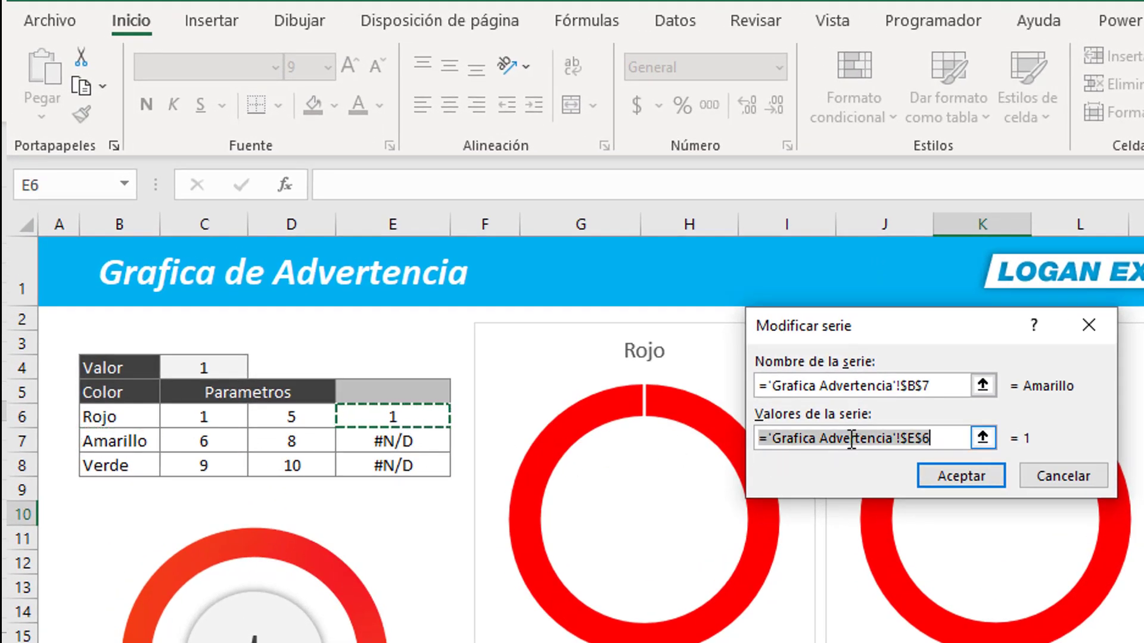
pyautogui.click(411, 444)
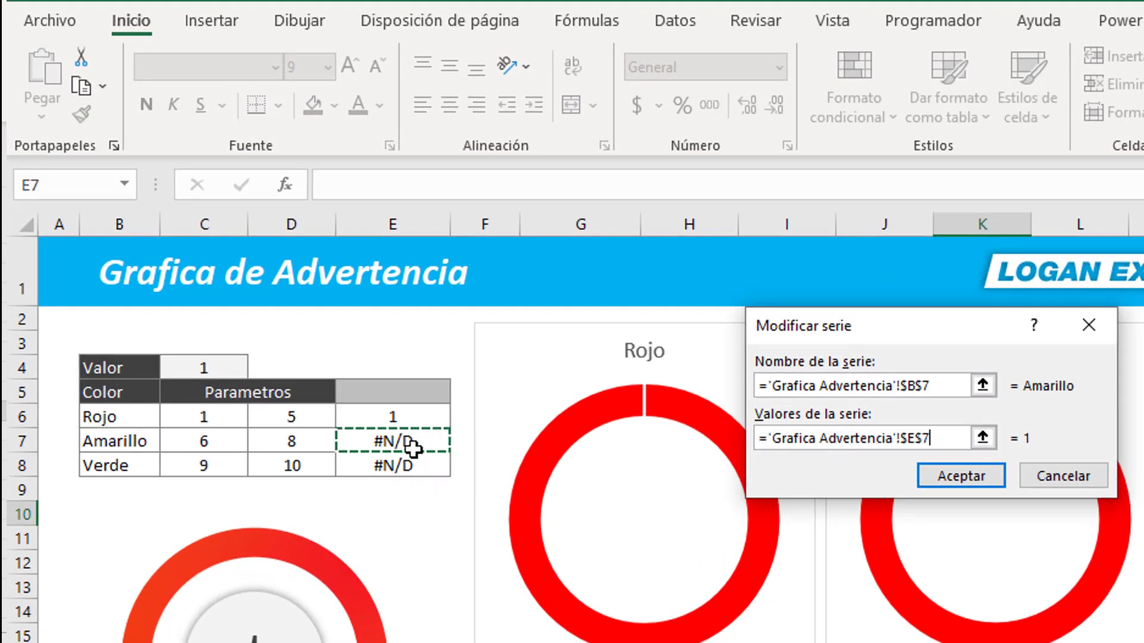
pyautogui.click(971, 480)
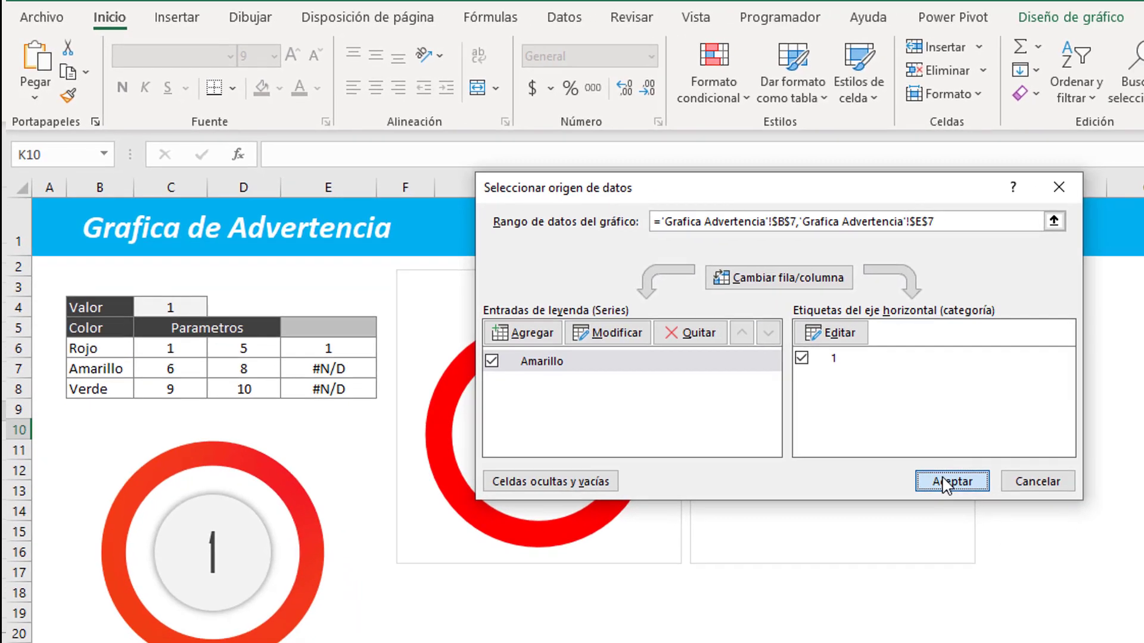
pyautogui.click(953, 481)
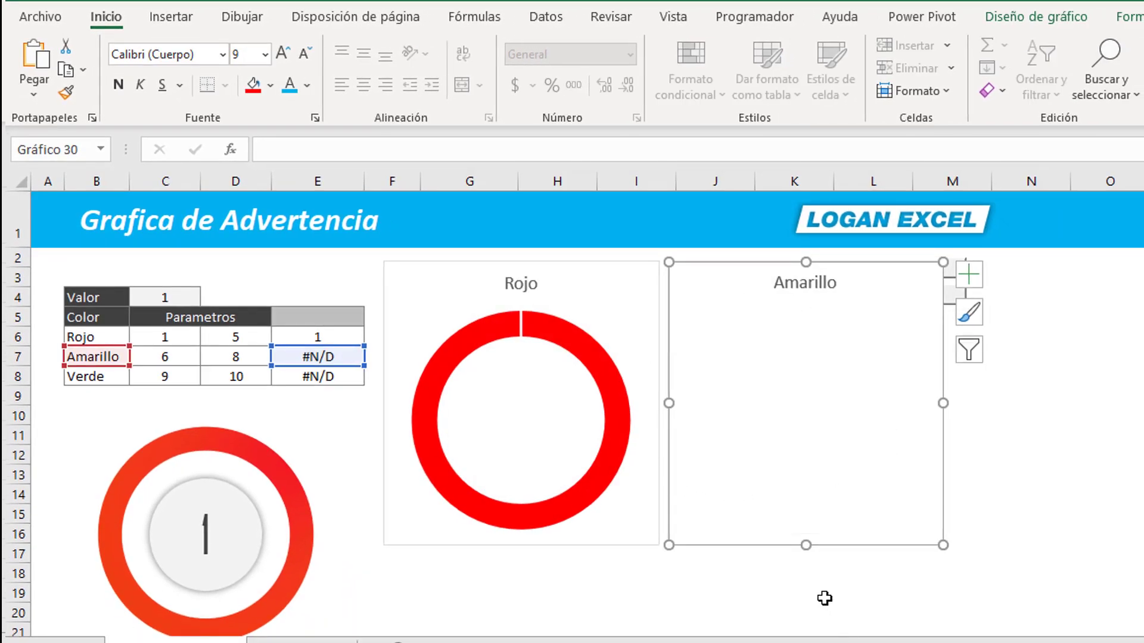
pyautogui.click(825, 598)
# - Enter 7 as the Valor in cell C4
pyautogui.click(165, 298)
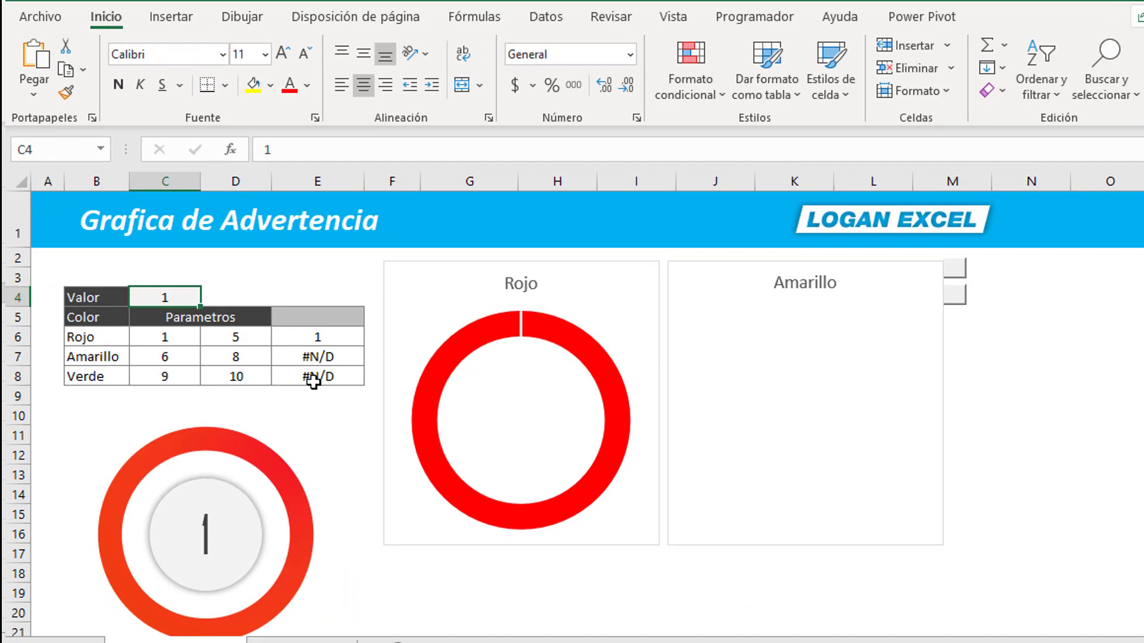
pyautogui.write('7')
pyautogui.press('Return')
pyautogui.press('Up')
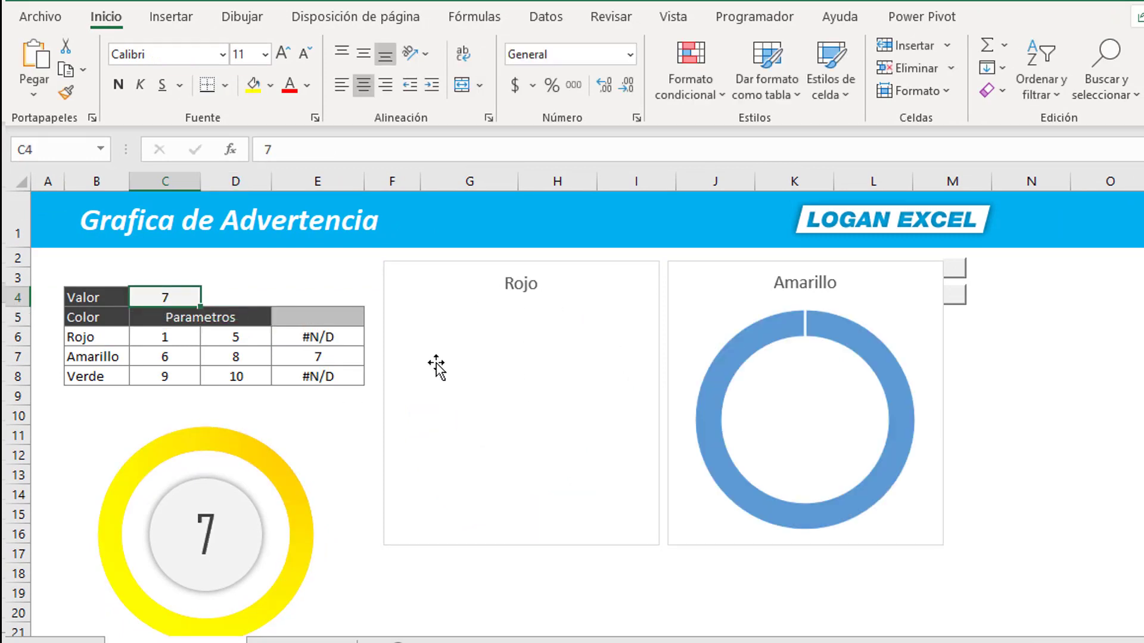
# - Fill the Amarillo chart's ring with yellow
pyautogui.click(760, 331)
pyautogui.click(1001, 395)
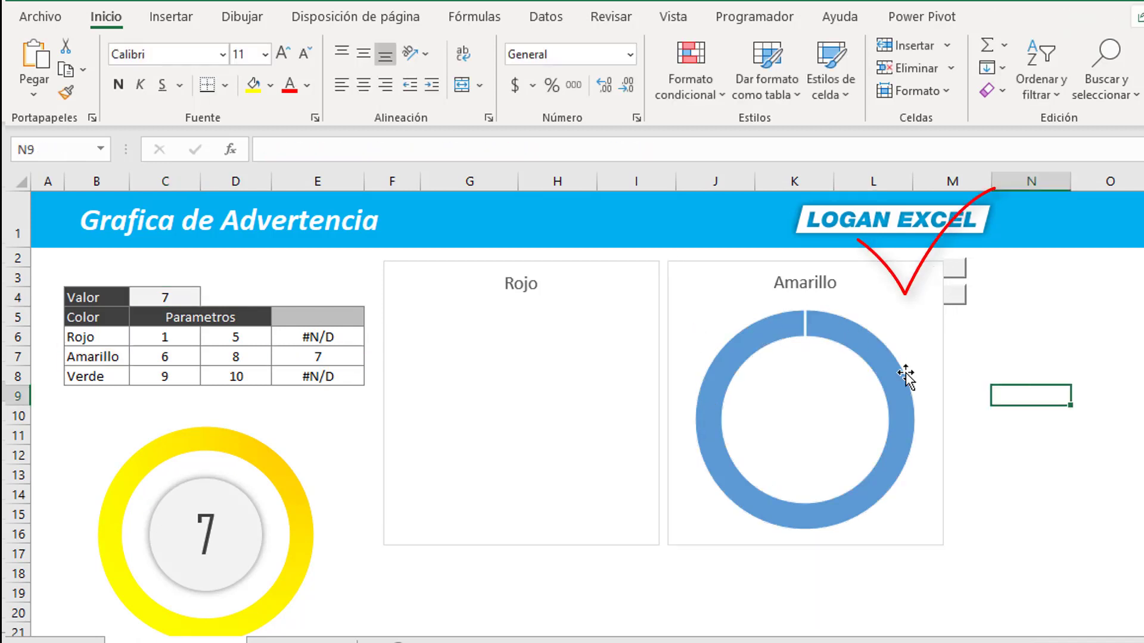
pyautogui.click(868, 349)
pyautogui.click(1123, 20)
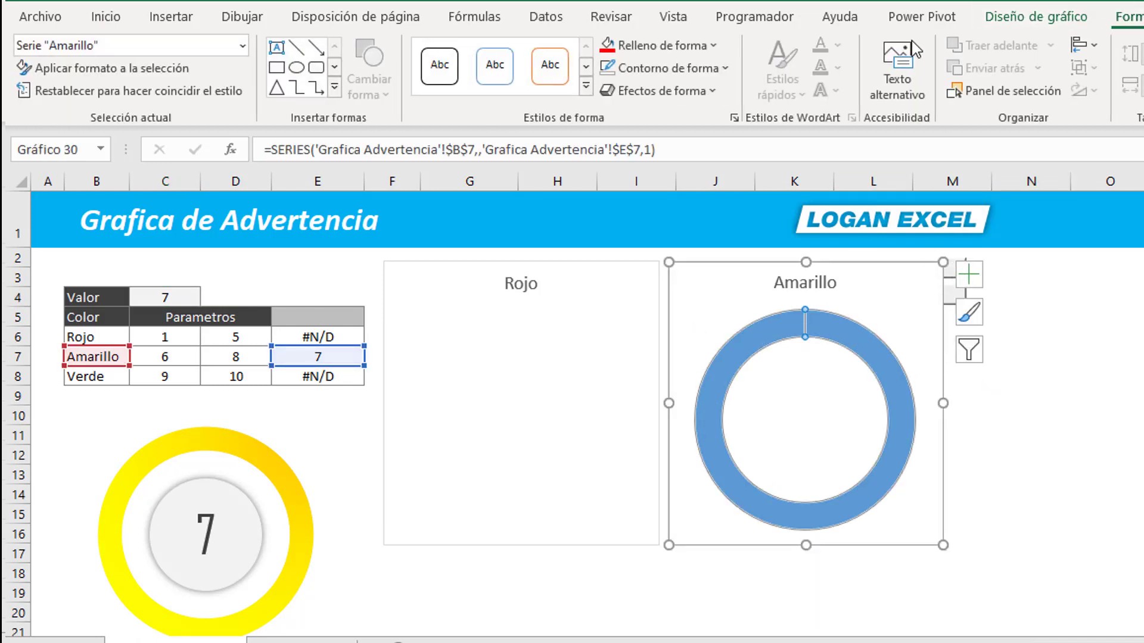
pyautogui.click(685, 47)
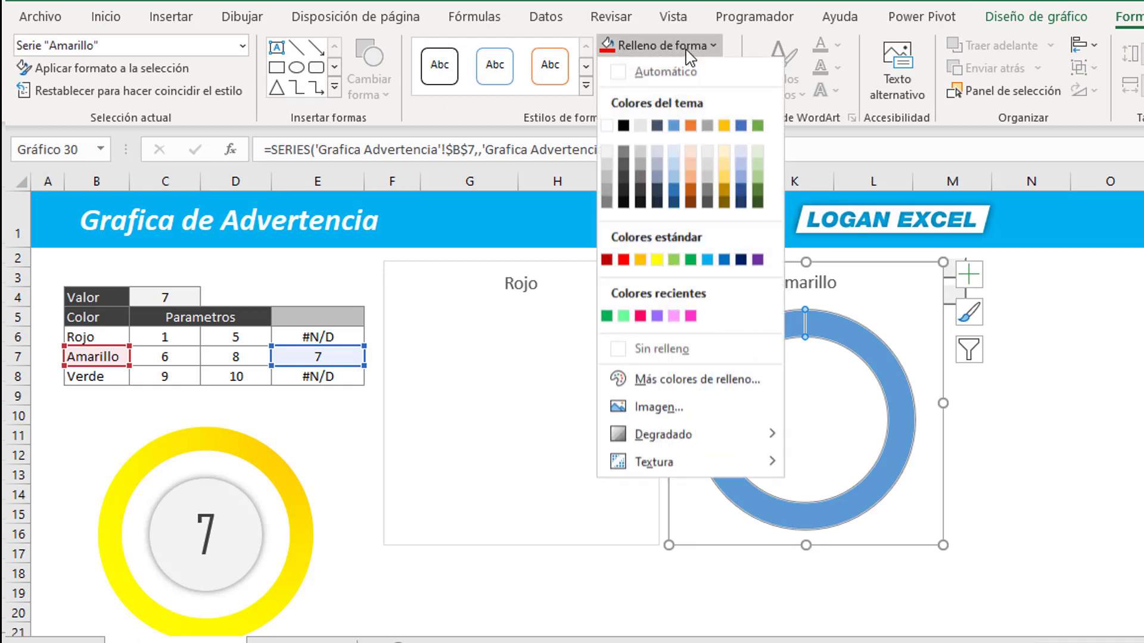
pyautogui.click(659, 260)
pyautogui.click(1090, 410)
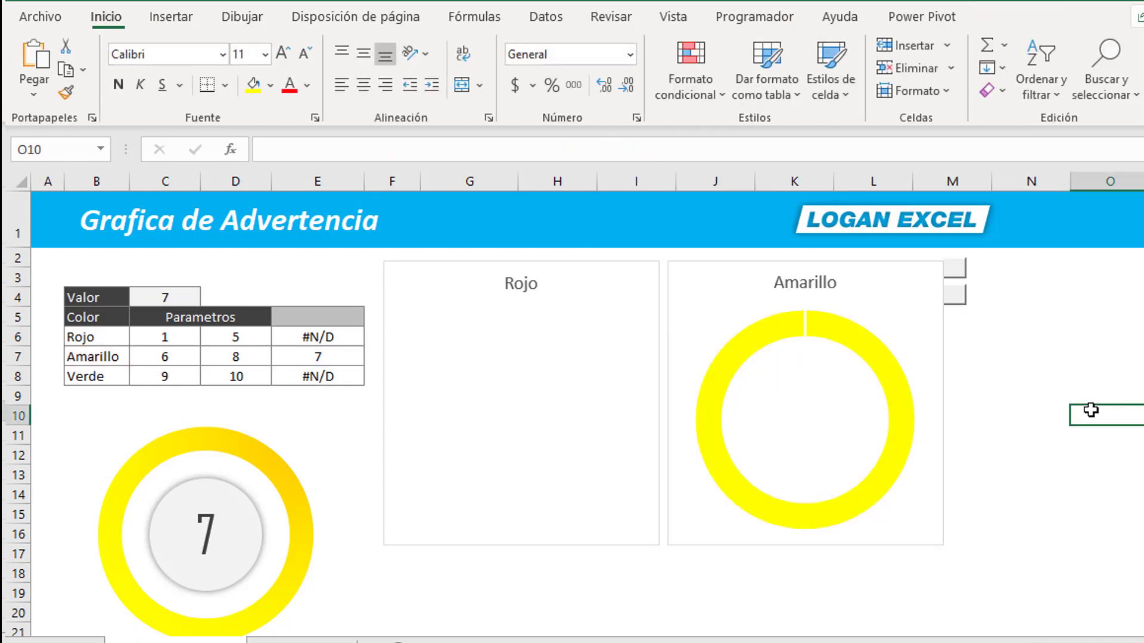
pyautogui.click(589, 265)
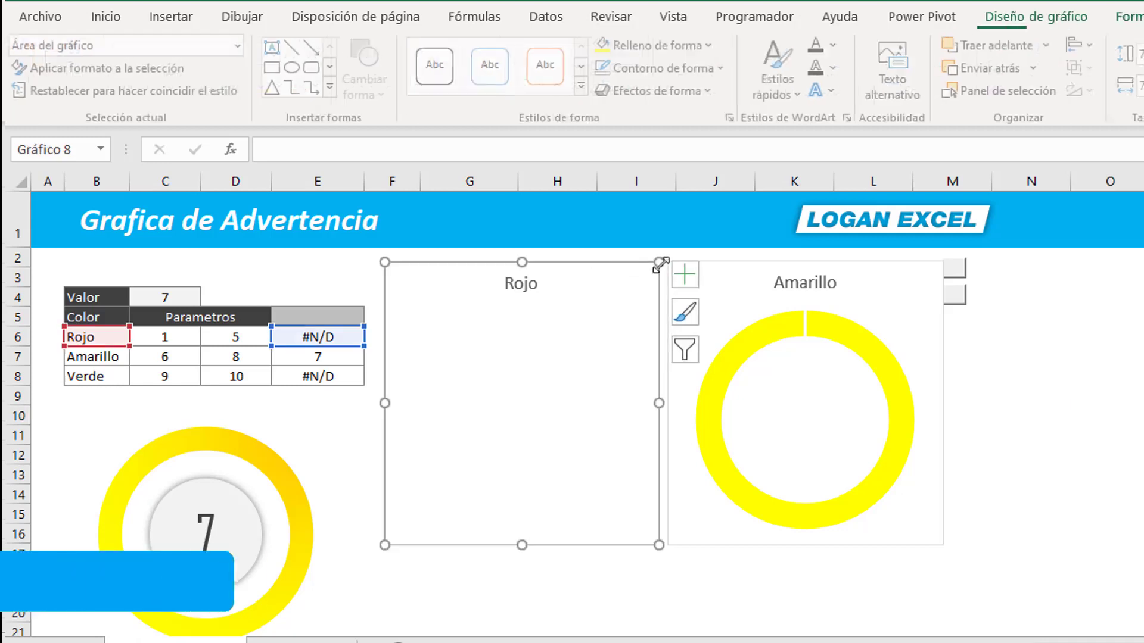
# - Paste a copy of the Amarillo chart and place it beside the Amarillo chart
pyautogui.click(720, 266)
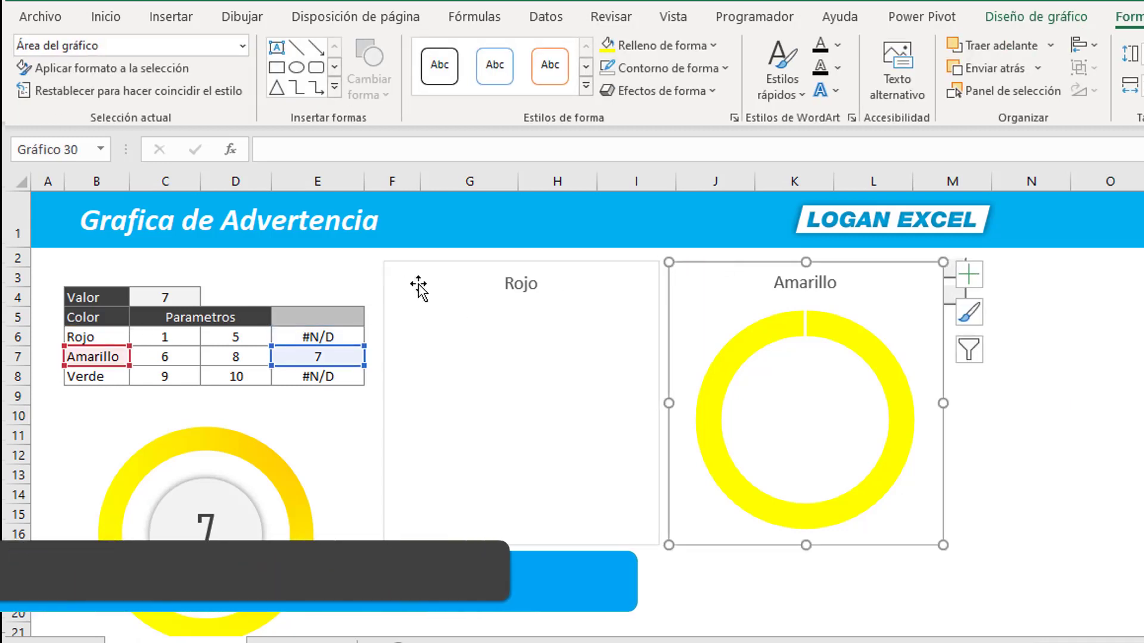
pyautogui.rightClick(789, 268)
pyautogui.click(837, 170)
pyautogui.click(1052, 429)
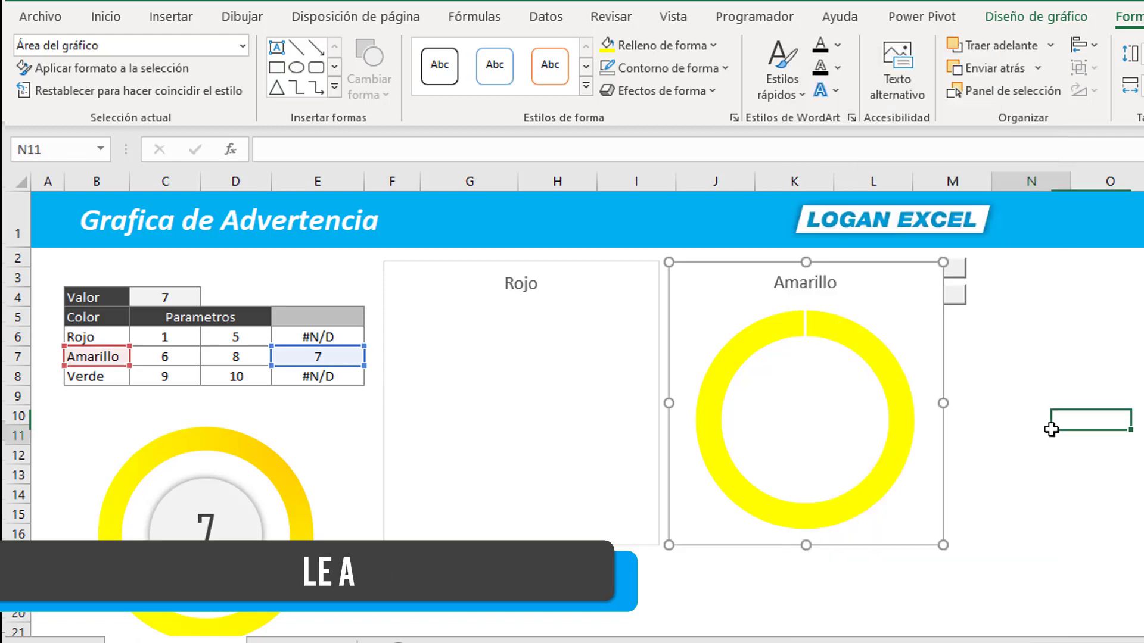
pyautogui.hotkey('ctrl', 'v')
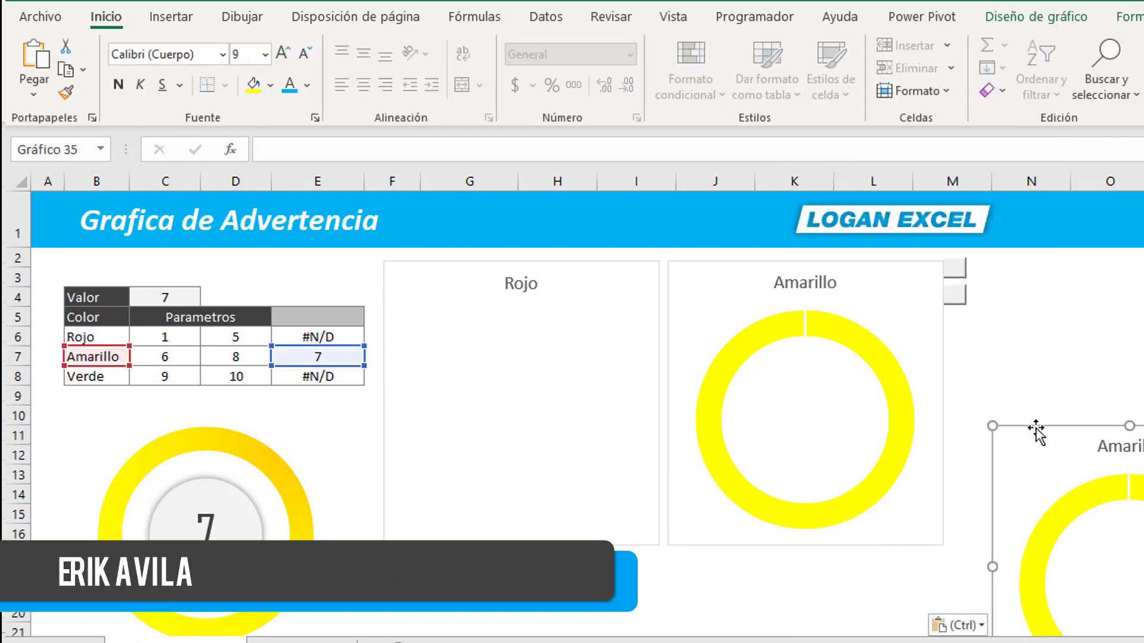
pyautogui.moveTo(1036, 429); pyautogui.dragTo(1022, 268)
# - Point the copy's series name to B8 (Verde) and its values to E8
pyautogui.rightClick(1023, 286)
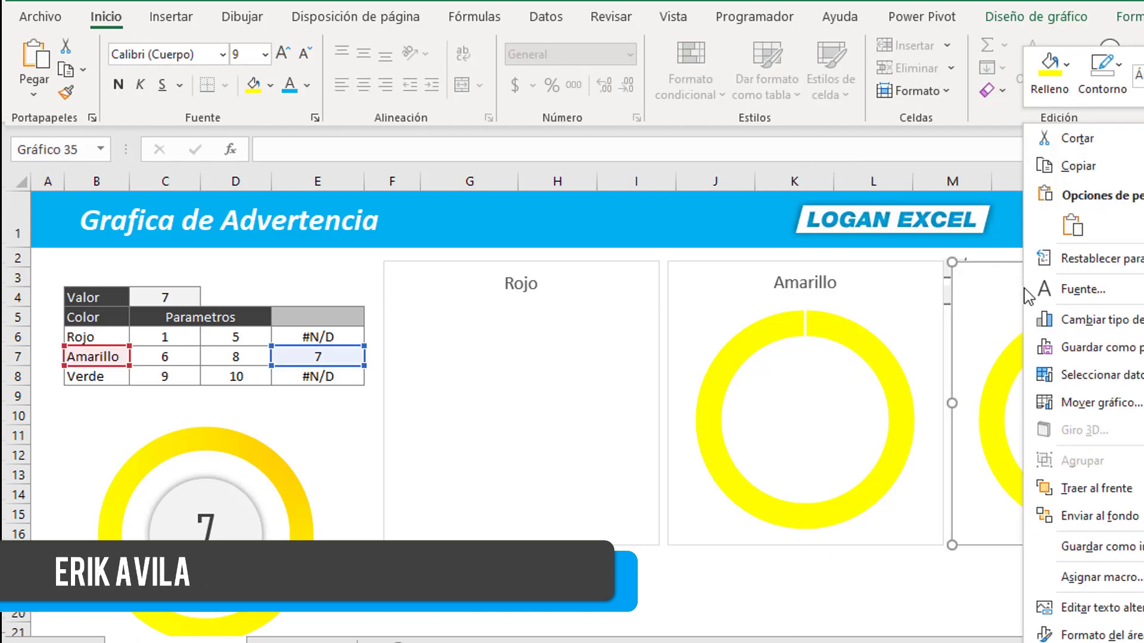
pyautogui.click(1066, 375)
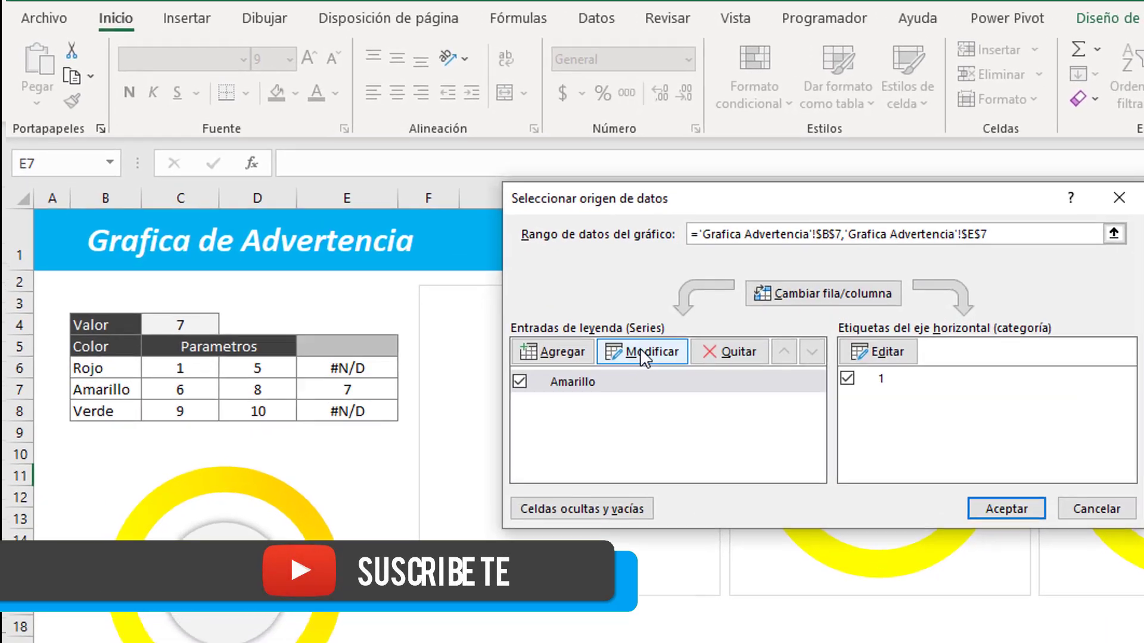
pyautogui.click(588, 322)
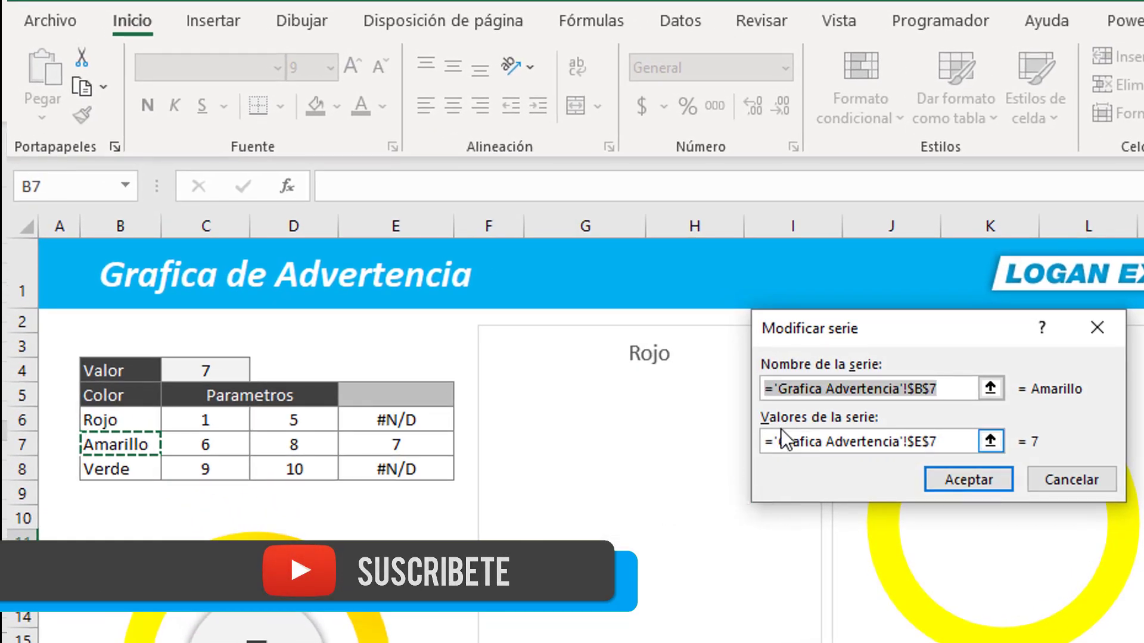
pyautogui.click(111, 470)
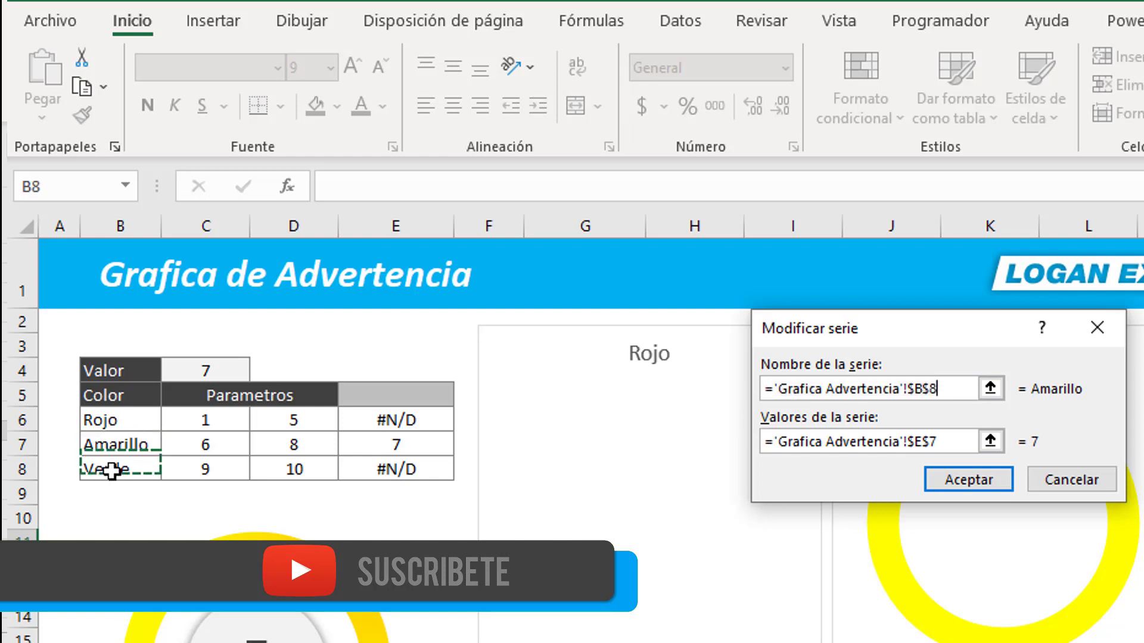
pyautogui.press('Tab')
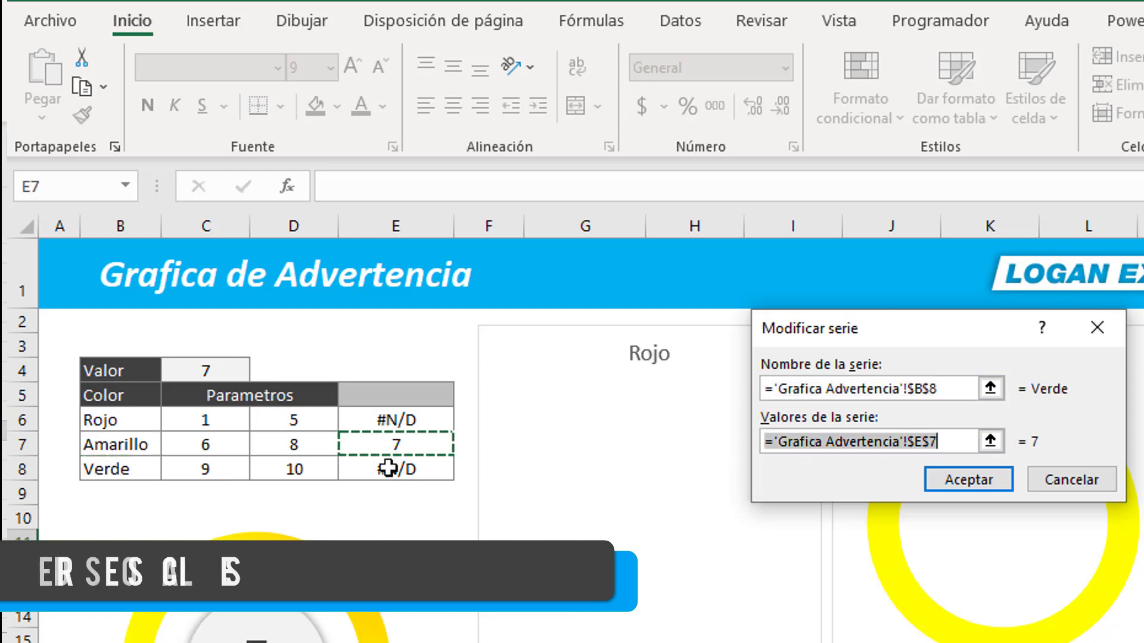
pyautogui.click(388, 469)
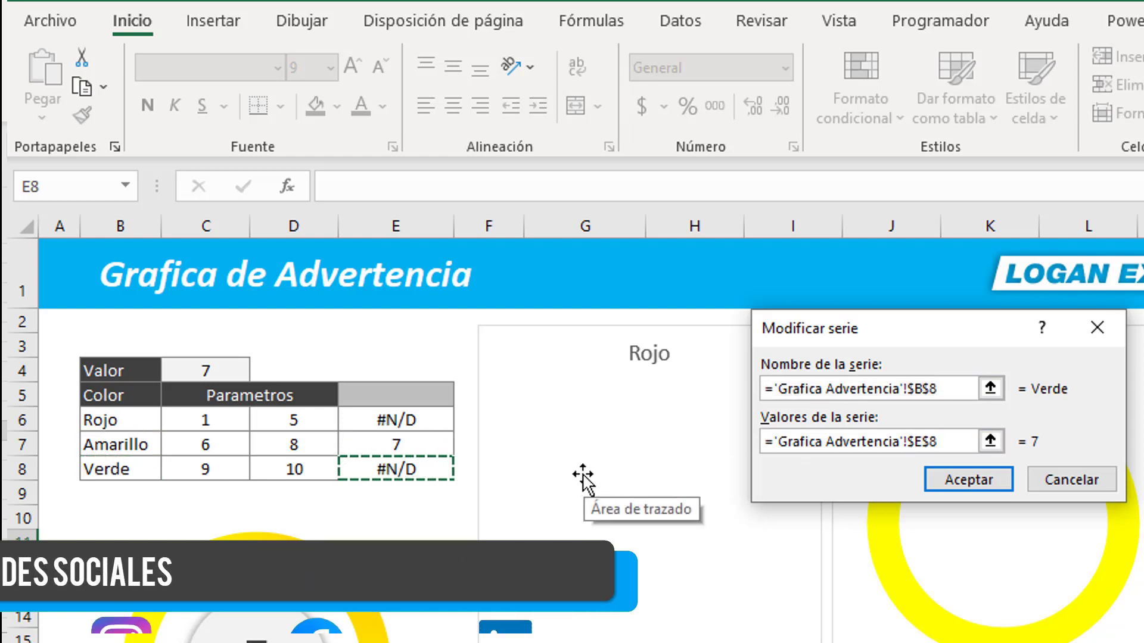
pyautogui.click(966, 479)
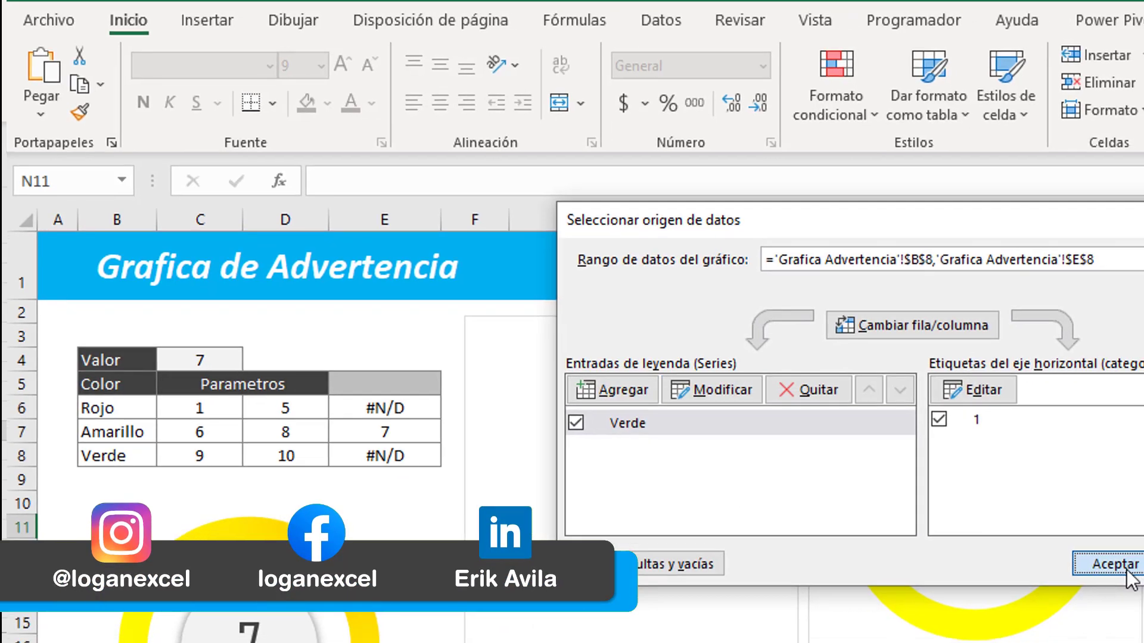
pyautogui.click(1126, 581)
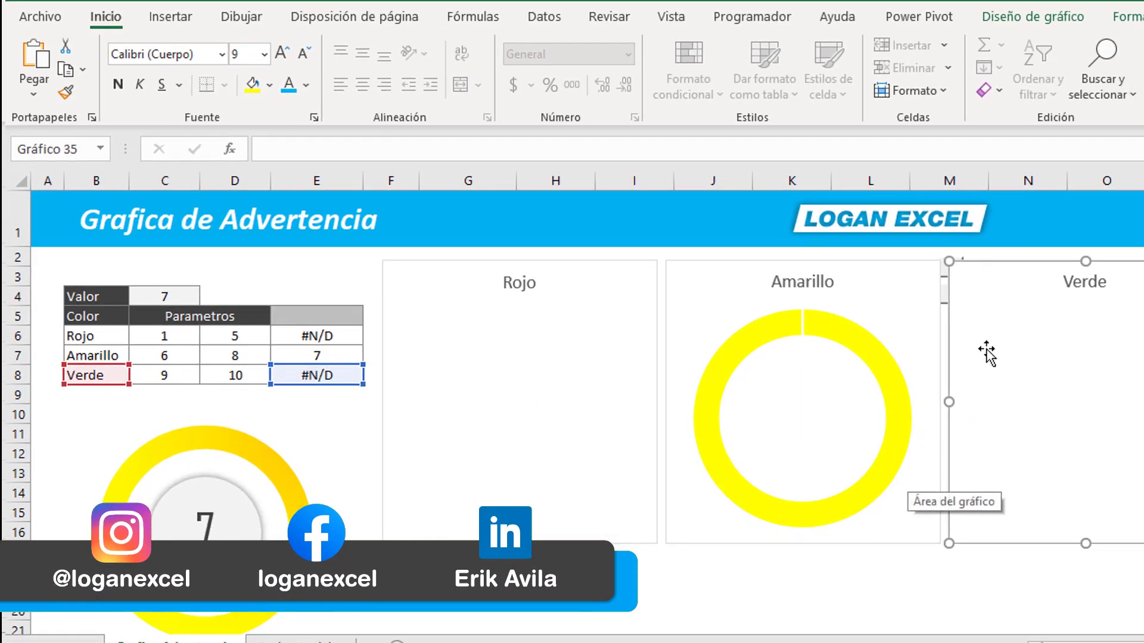
# - Enter 9 in the Valor cell C4 to test the Verde chart
pyautogui.click(191, 298)
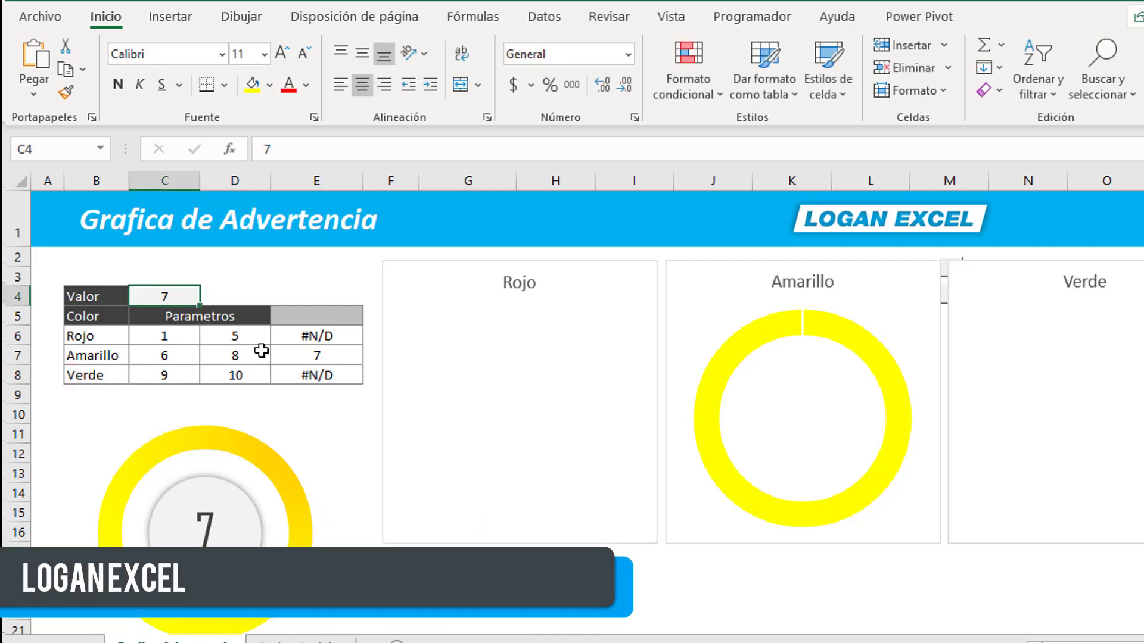
pyautogui.write('9')
pyautogui.press('Return')
pyautogui.press('Up')
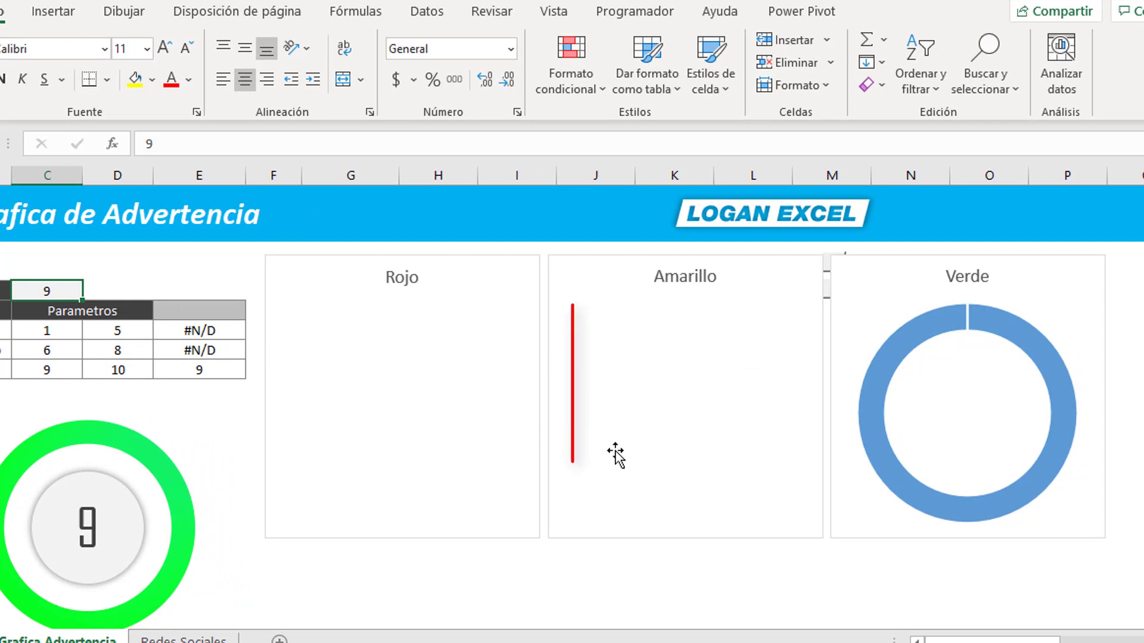
# - Fill the Verde chart's ring with green
pyautogui.click(953, 307)
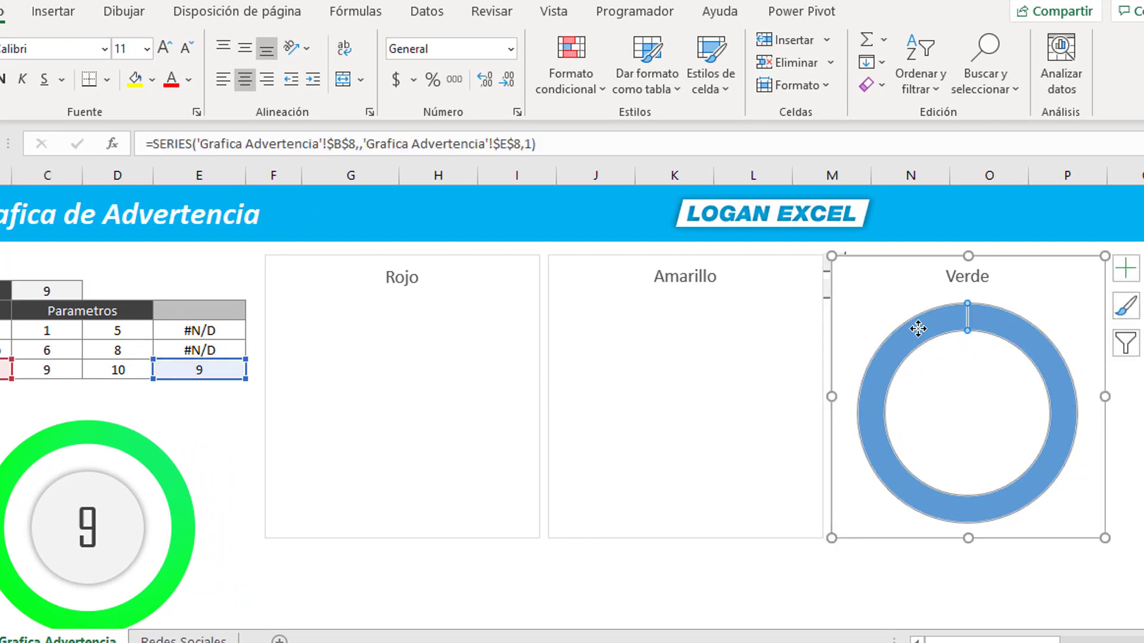
pyautogui.click(1019, 11)
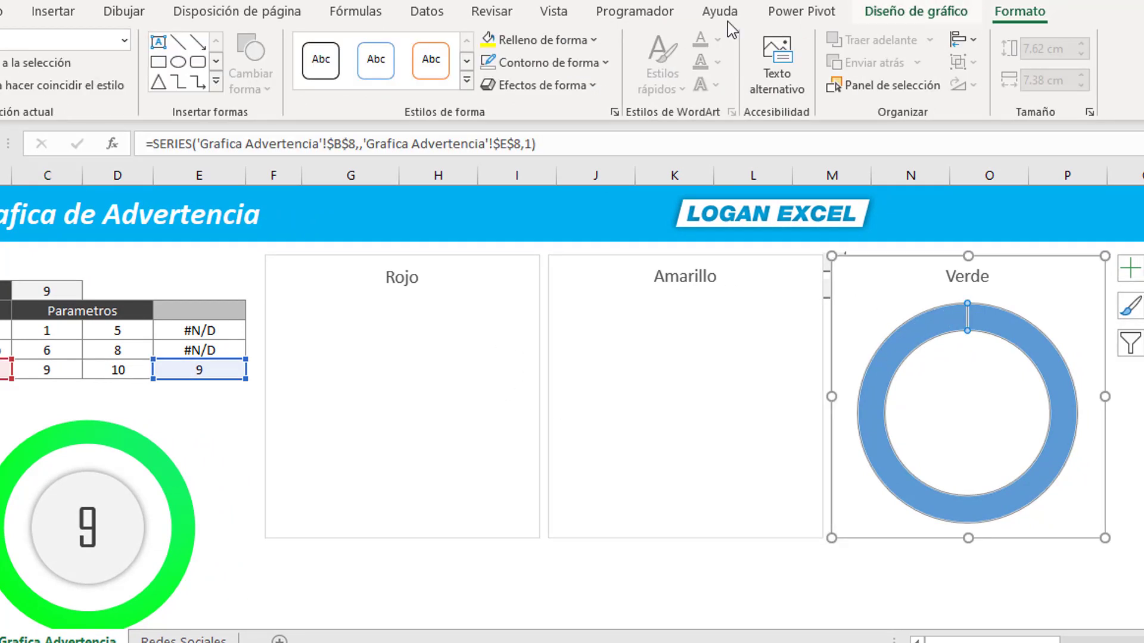
pyautogui.click(536, 40)
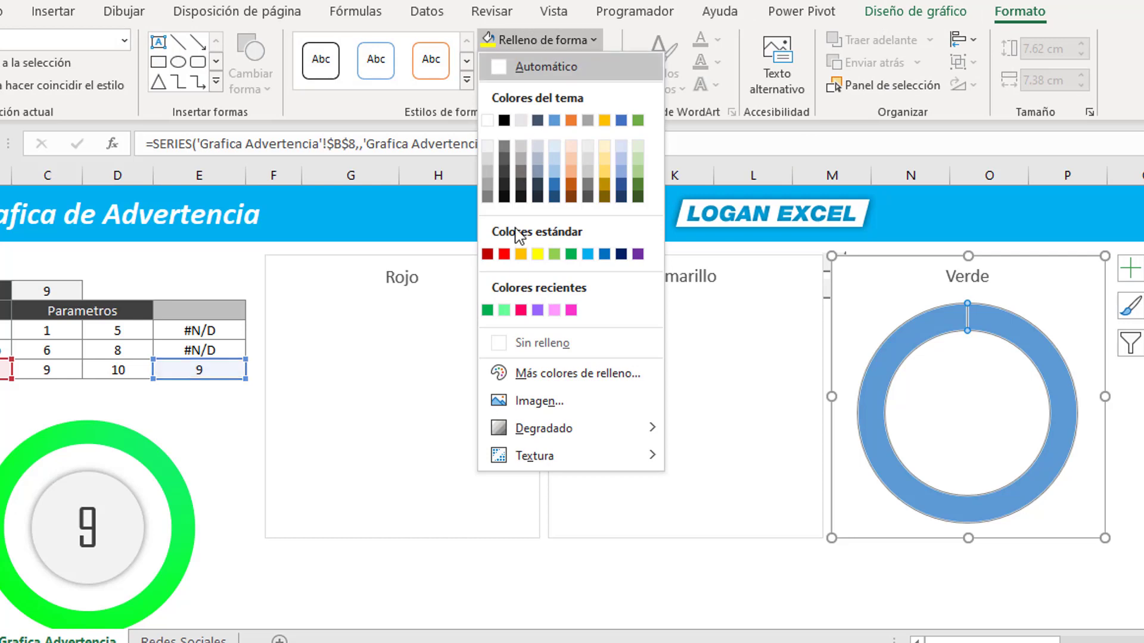
pyautogui.click(570, 255)
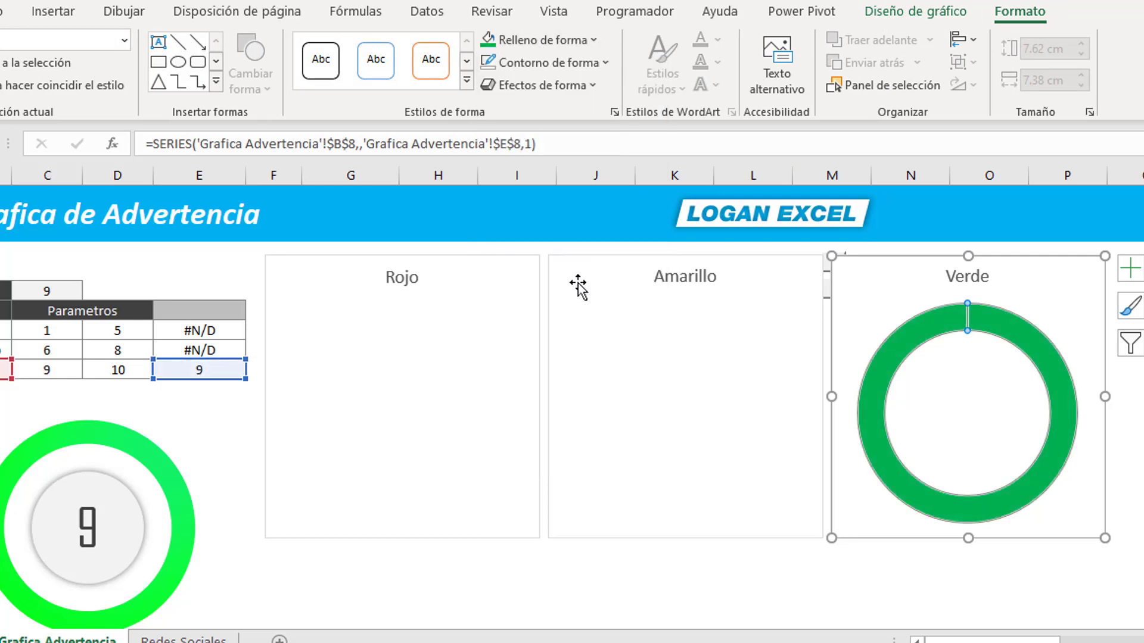
pyautogui.click(658, 566)
pyautogui.click(524, 286)
pyautogui.click(605, 260)
pyautogui.click(885, 262)
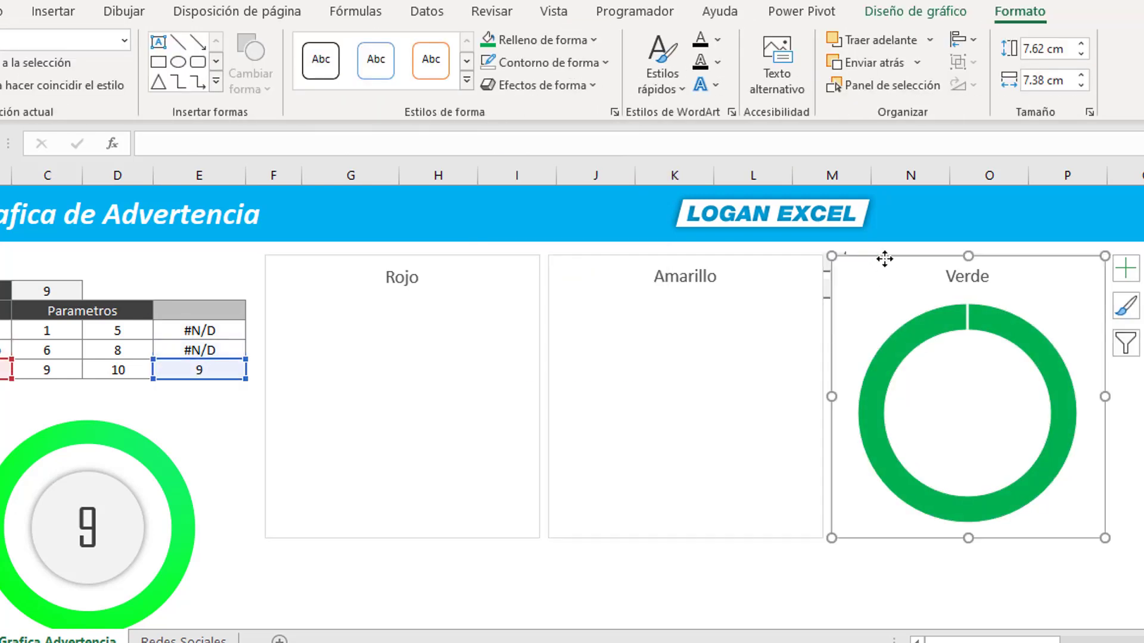
pyautogui.click(744, 267)
# - Test the gauges by entering 7 and then 2 in C4
pyautogui.press('Escape')
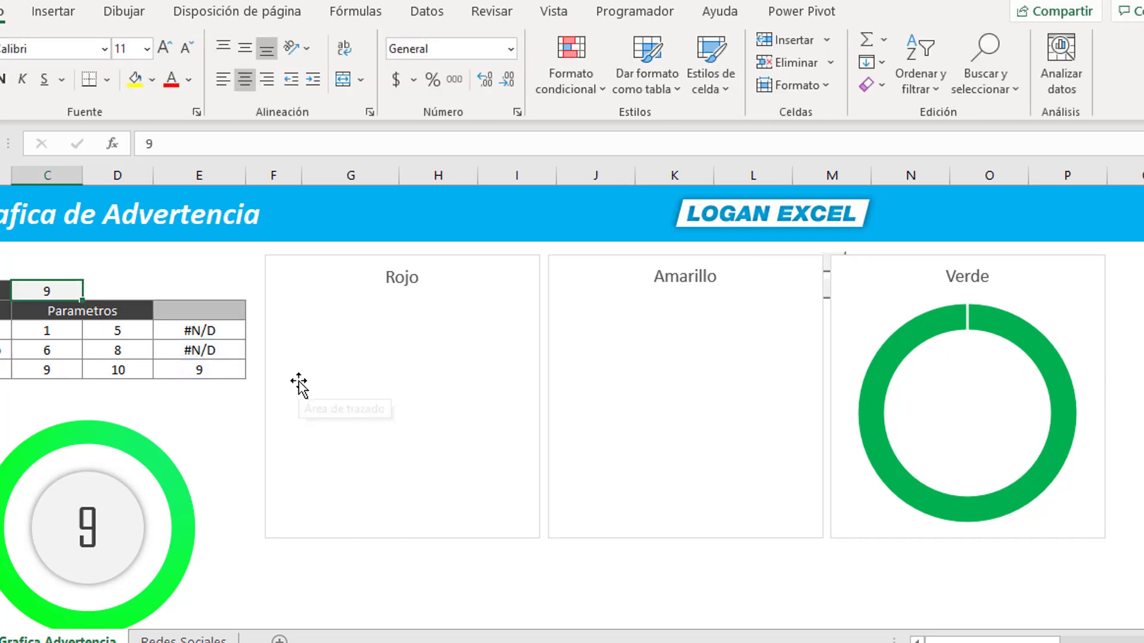
pyautogui.press('BackSpace')
pyautogui.write('7')
pyautogui.press('Return')
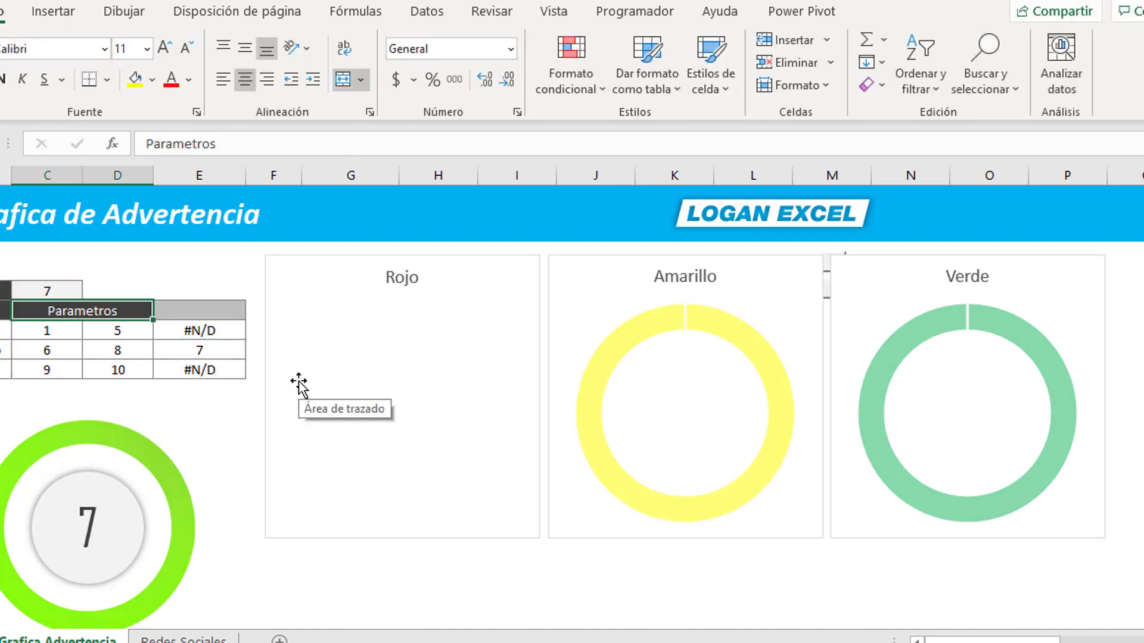
pyautogui.press('Up')
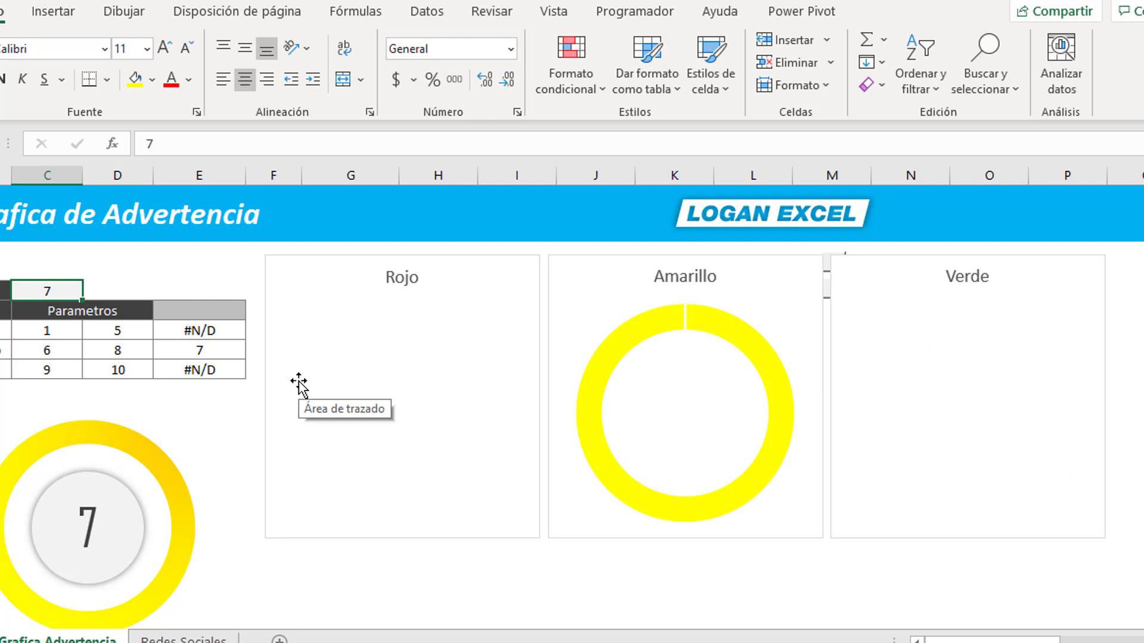
pyautogui.write('2')
pyautogui.press('Return')
pyautogui.press('Up')
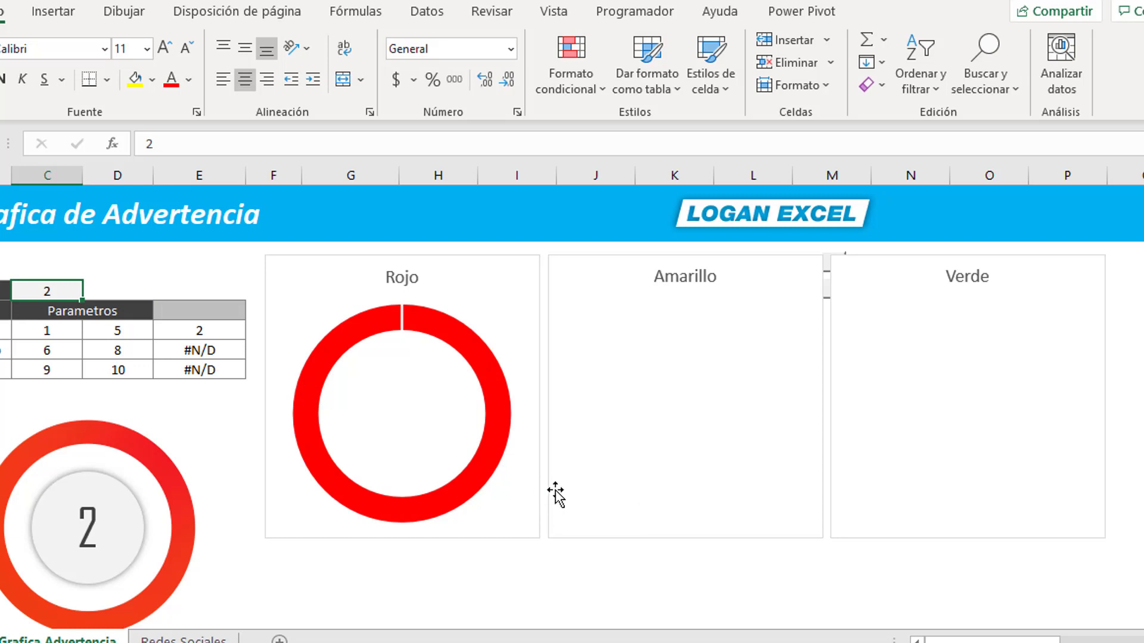
# - Delete the Rojo, Amarillo and Verde chart titles
pyautogui.click(404, 286)
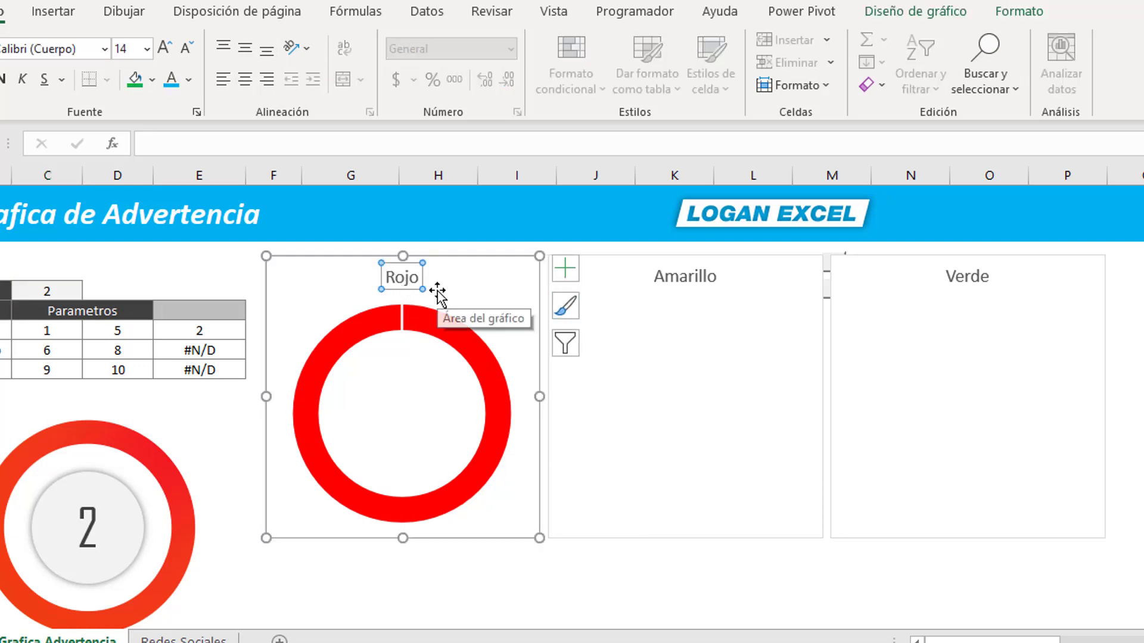
pyautogui.press('Delete')
pyautogui.click(690, 287)
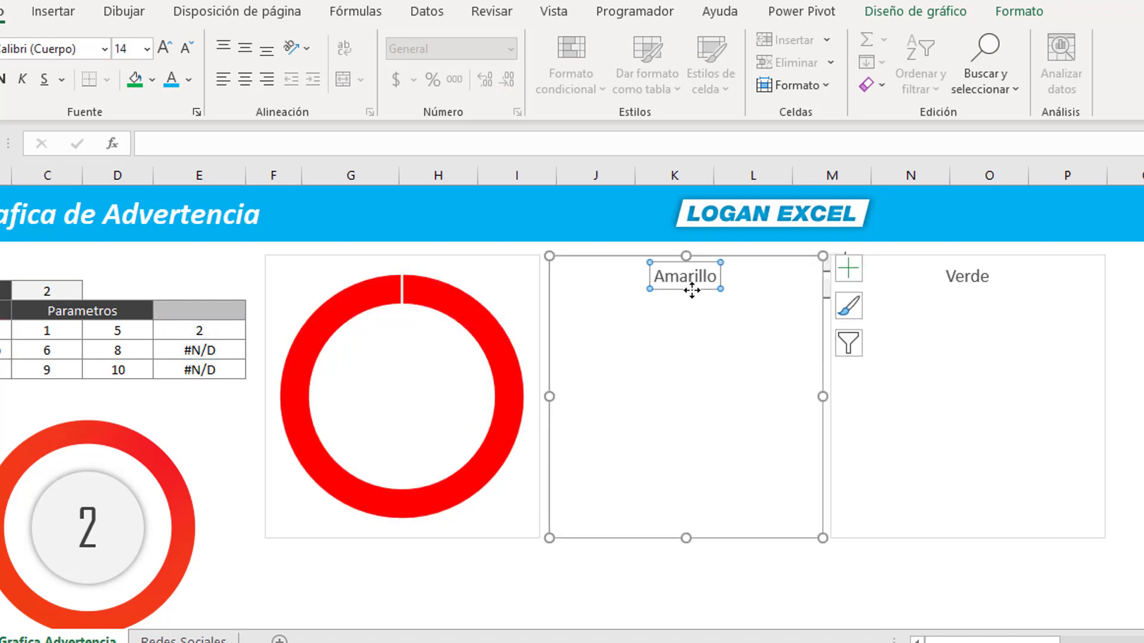
pyautogui.press('Delete')
pyautogui.click(954, 286)
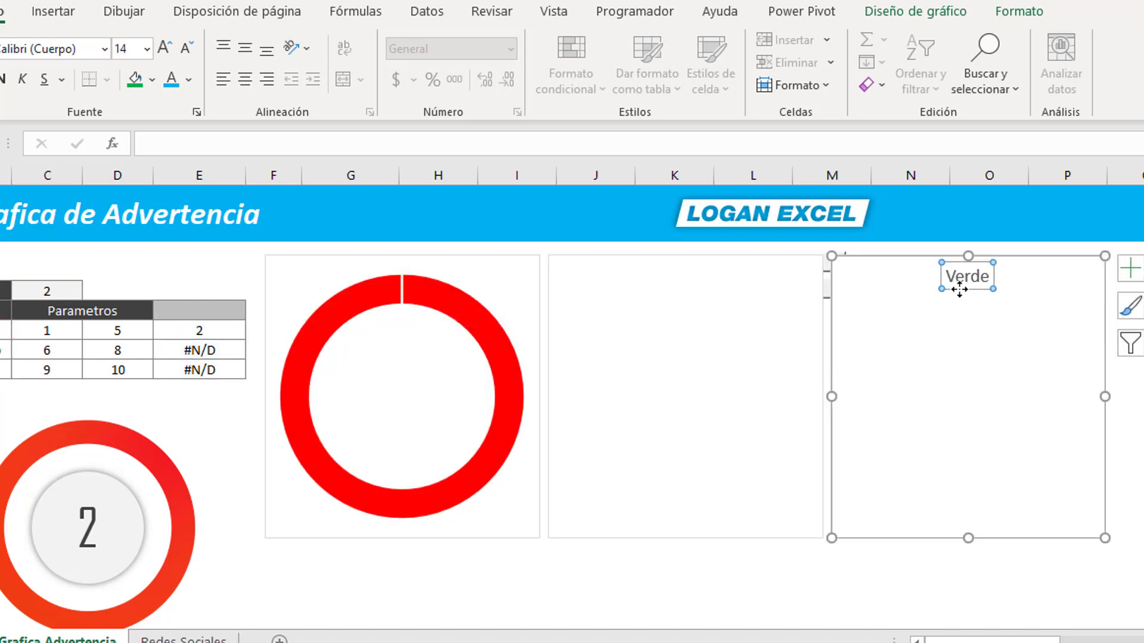
pyautogui.press('Delete')
pyautogui.click(185, 262)
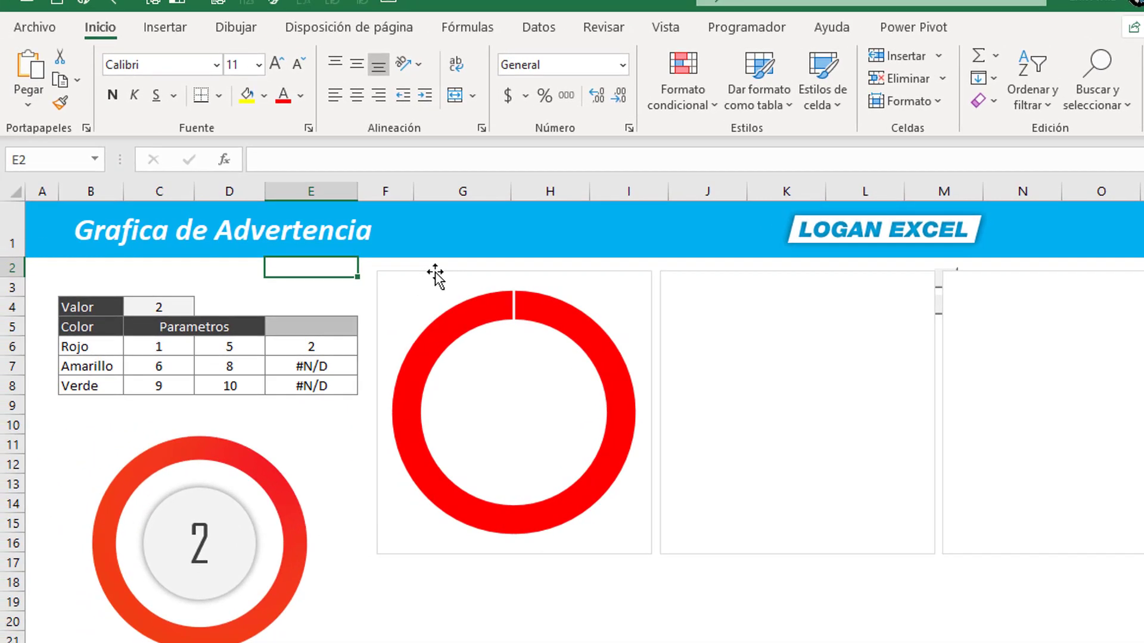
# - Set the Rojo, Amarillo and Verde chart backgrounds to no fill
pyautogui.click(435, 272)
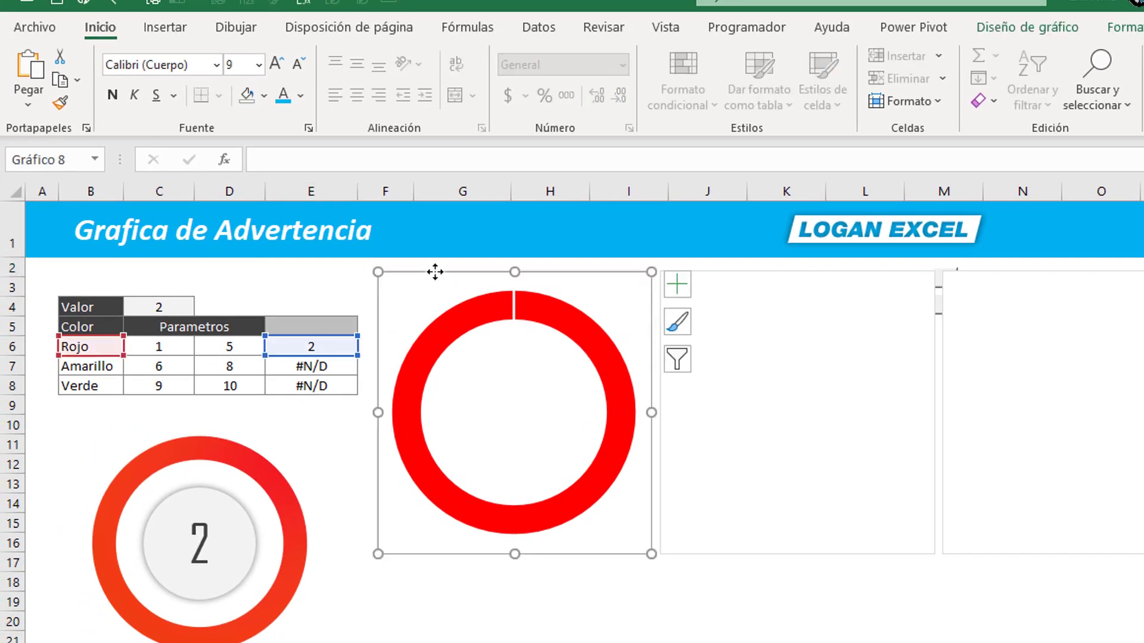
pyautogui.click(1124, 29)
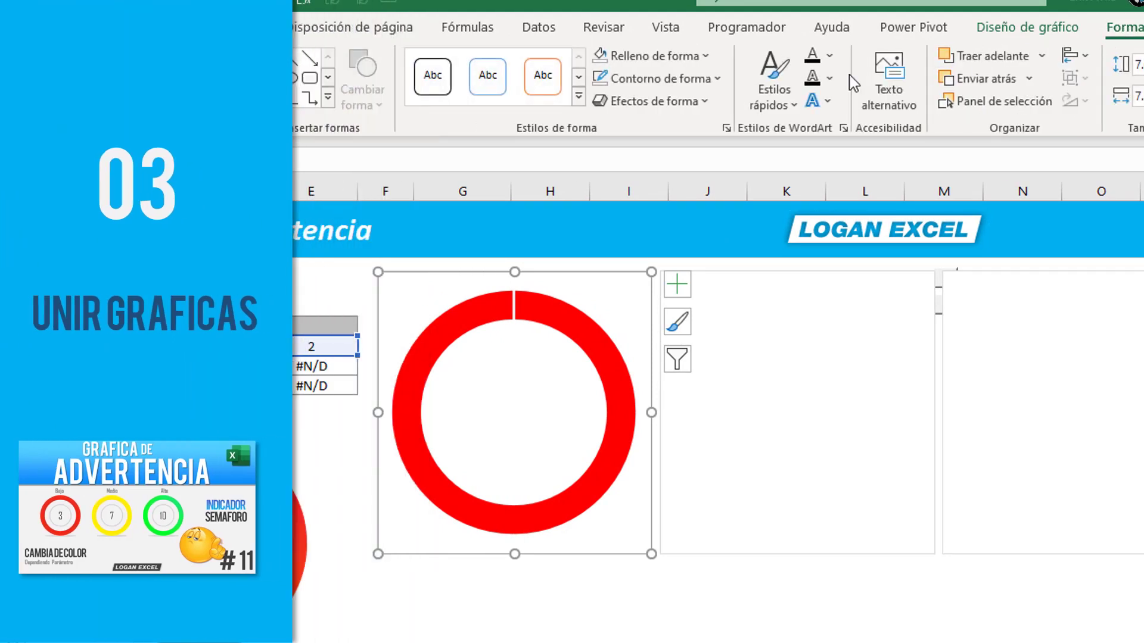
pyautogui.click(655, 55)
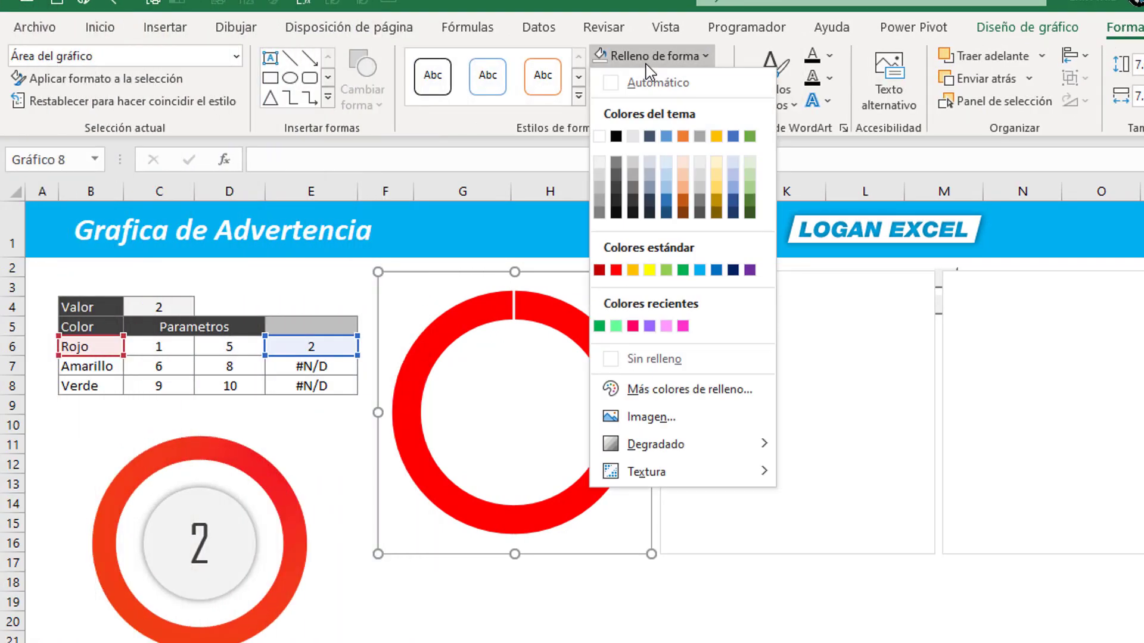
pyautogui.click(659, 359)
pyautogui.click(728, 275)
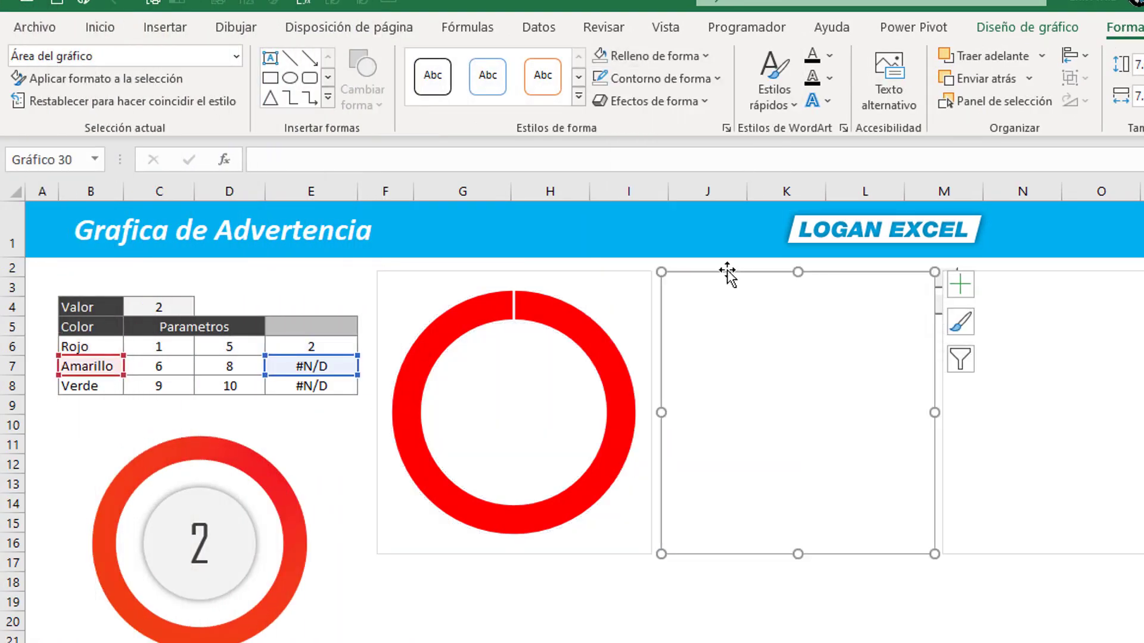
pyautogui.click(656, 57)
pyautogui.click(641, 370)
pyautogui.click(1031, 275)
pyautogui.click(648, 57)
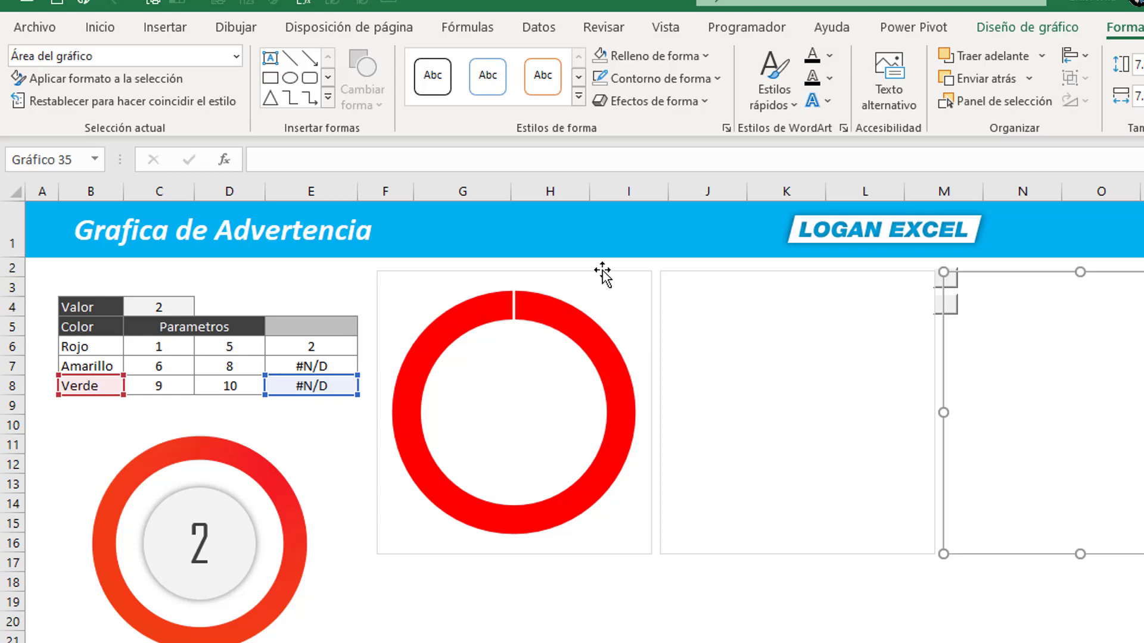
# - Select all three doughnut charts together
pyautogui.click(602, 272)
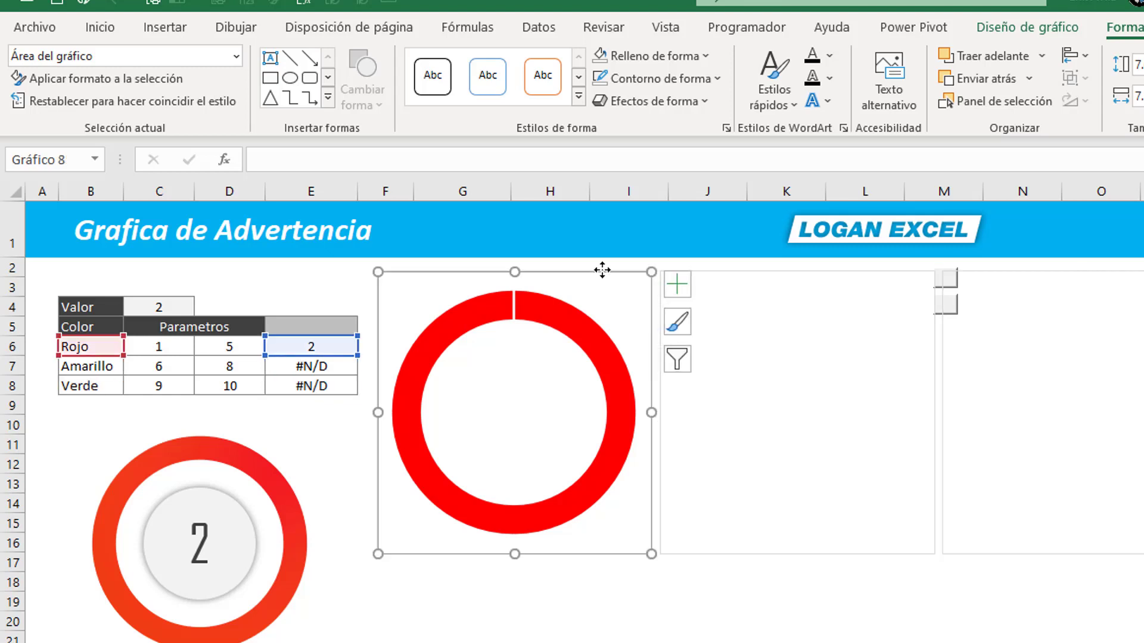
pyautogui.click(738, 274)
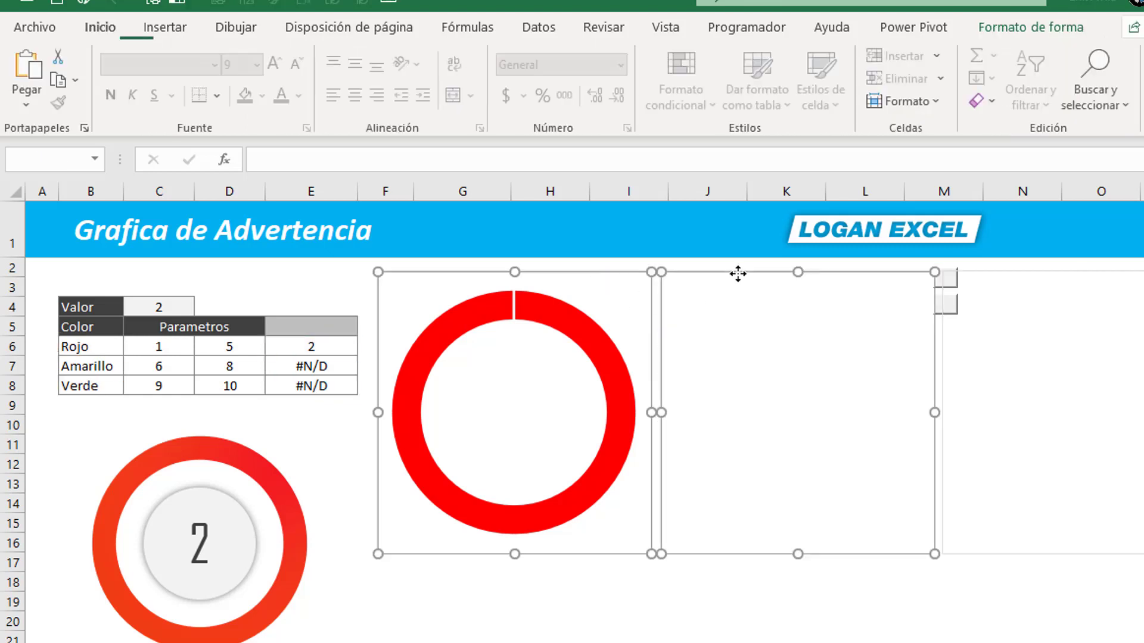
pyautogui.keyDown('ctrl'); pyautogui.click(1007, 281); pyautogui.keyUp('ctrl')
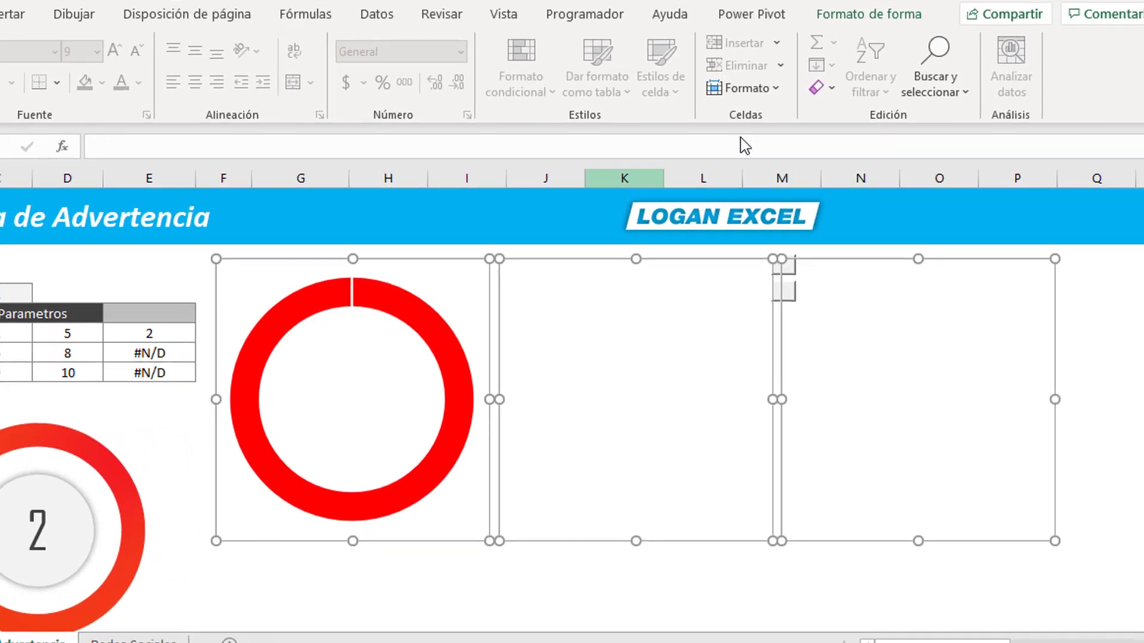
# - Align the three selected charts so they stack centred on one another
pyautogui.click(834, 13)
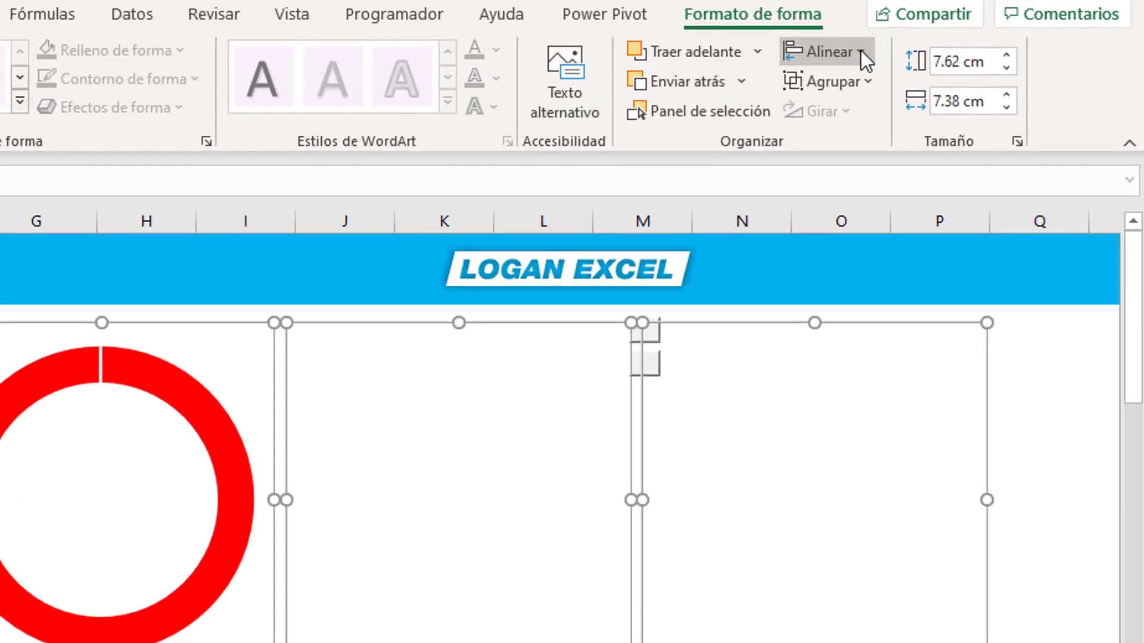
pyautogui.click(861, 49)
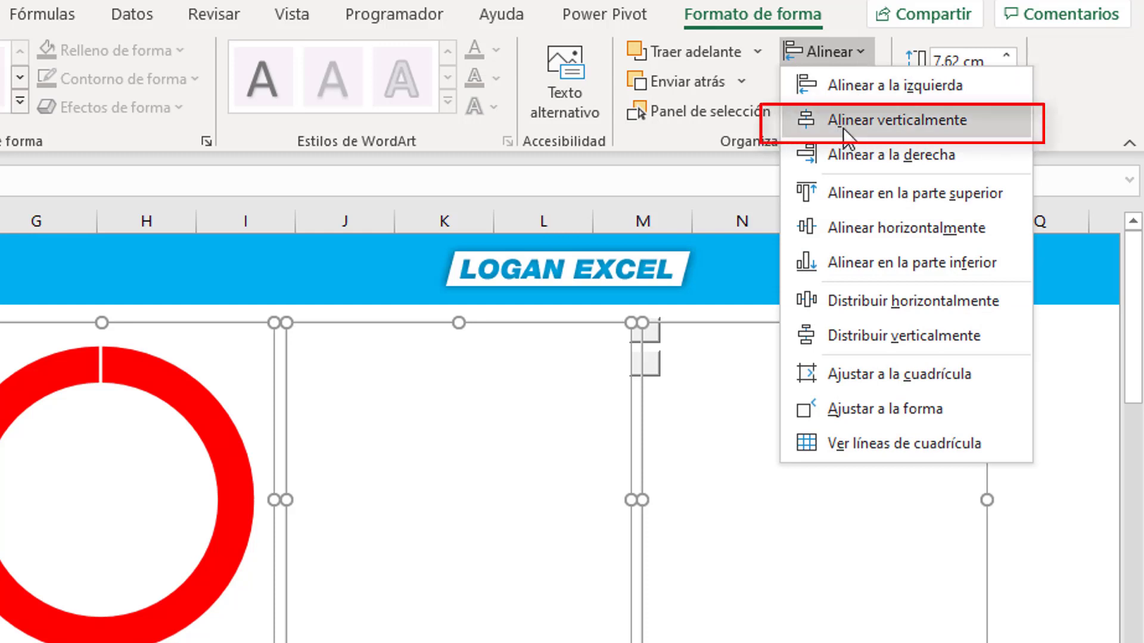
pyautogui.click(840, 127)
pyautogui.click(857, 54)
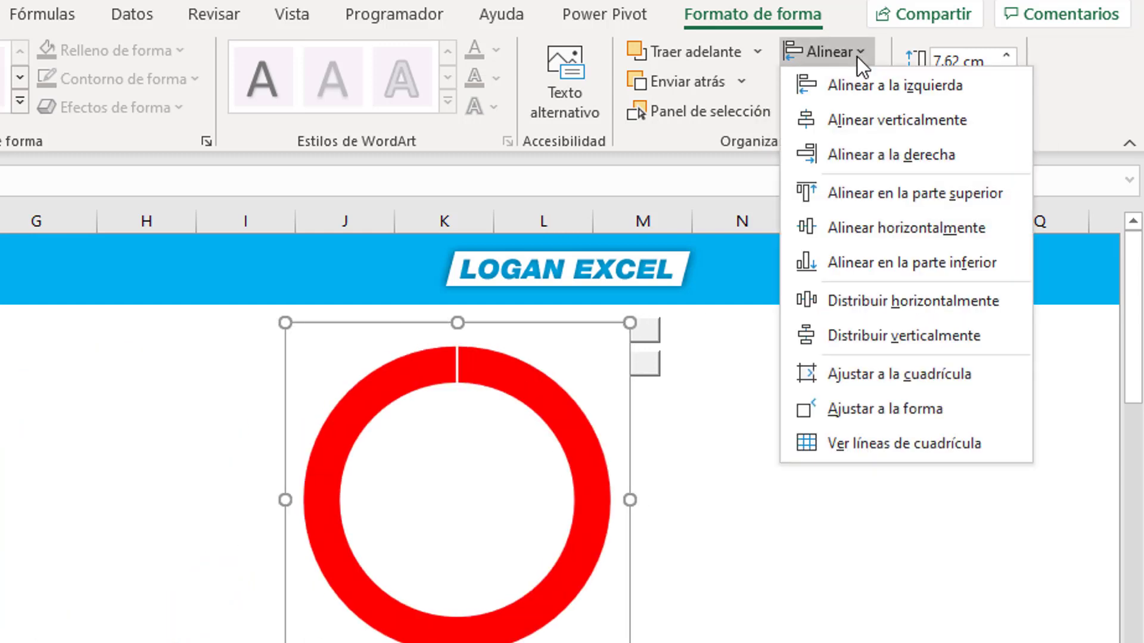
pyautogui.click(865, 226)
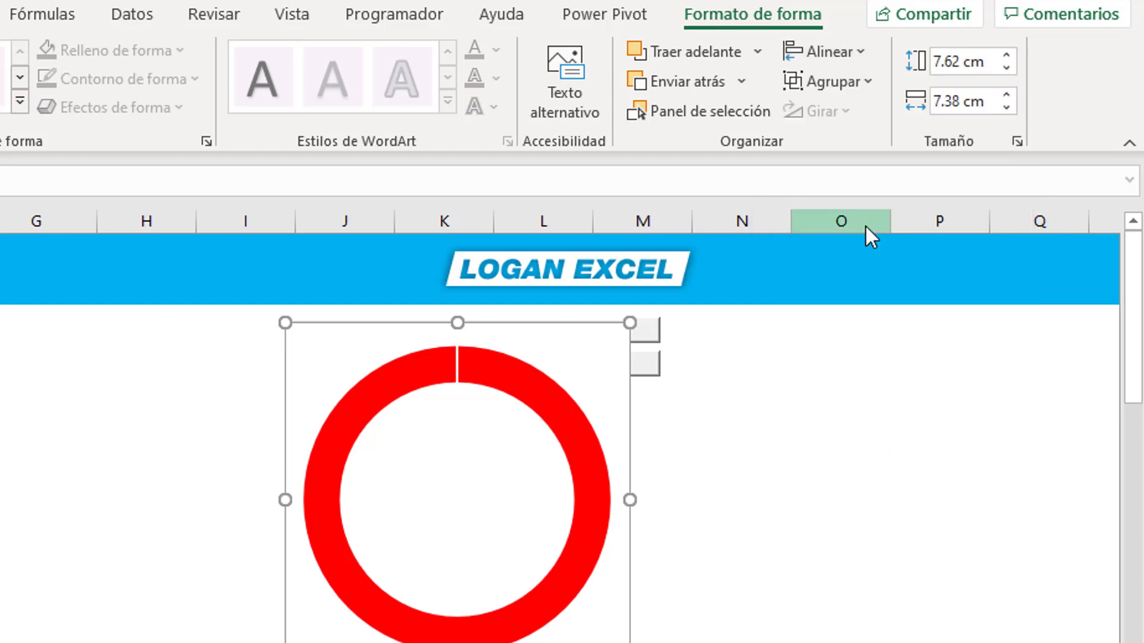
# - Group the stacked charts and move the group left toward the value table
pyautogui.click(859, 84)
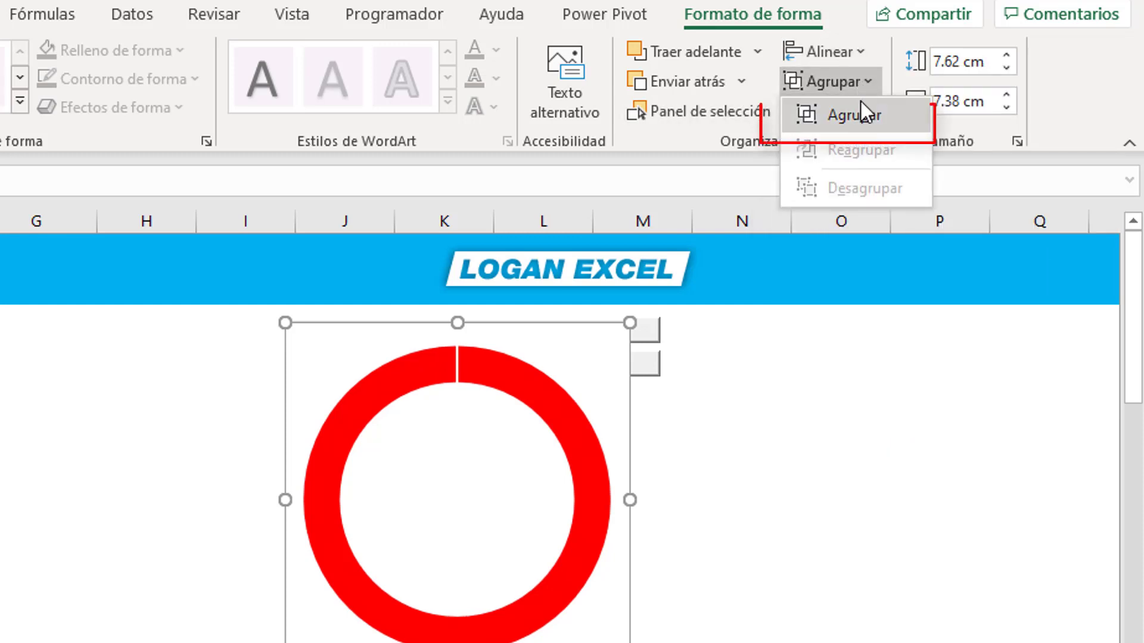
pyautogui.click(867, 116)
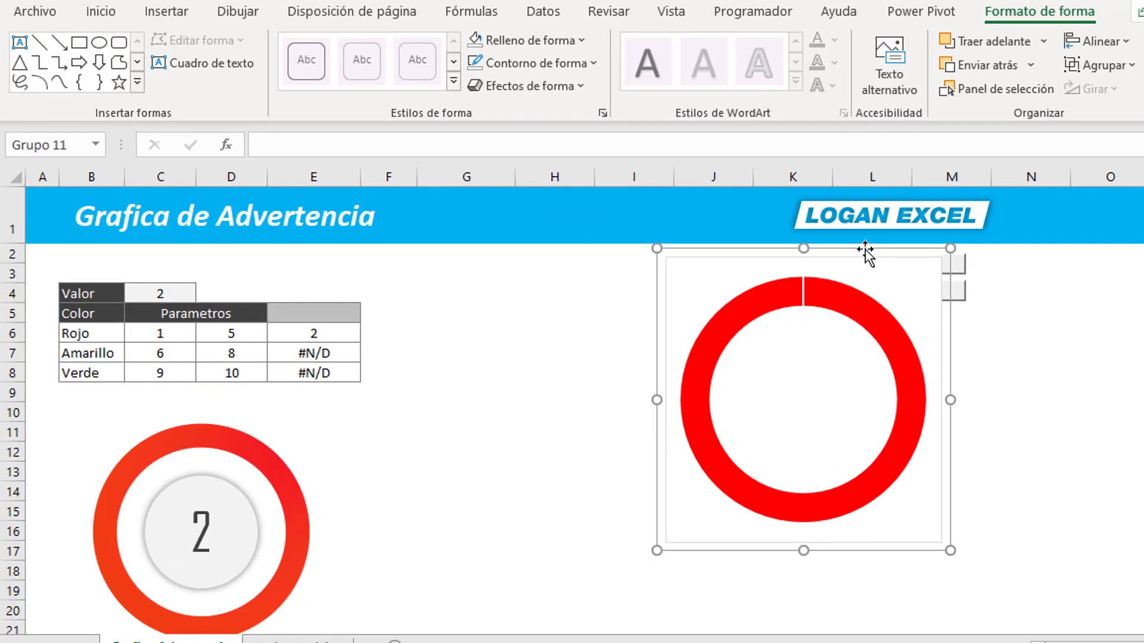
pyautogui.moveTo(865, 251); pyautogui.dragTo(698, 249)
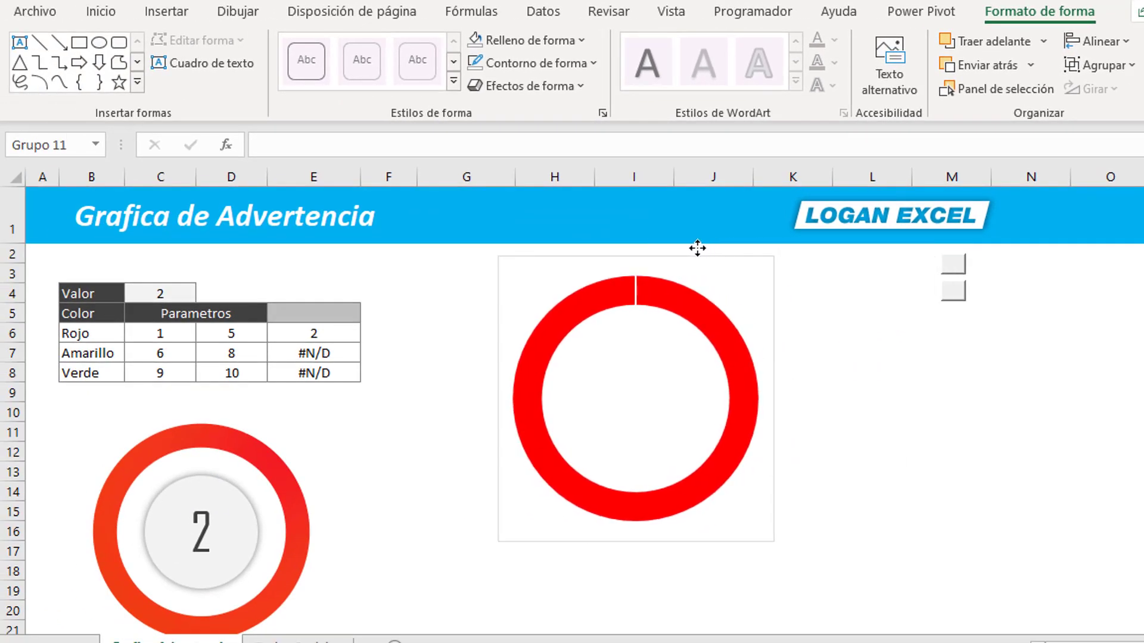
pyautogui.click(858, 404)
pyautogui.click(778, 349)
# - Reposition the grouped doughnut gauge over columns G to J, then reselect C4
pyautogui.click(776, 328)
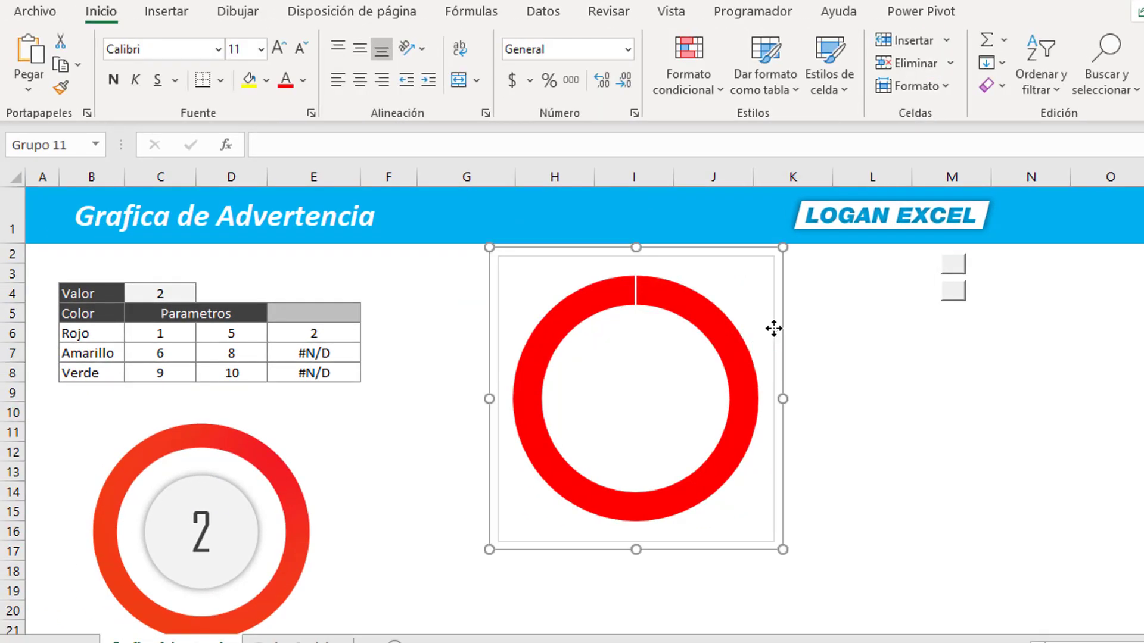
pyautogui.moveTo(782, 316); pyautogui.dragTo(674, 240)
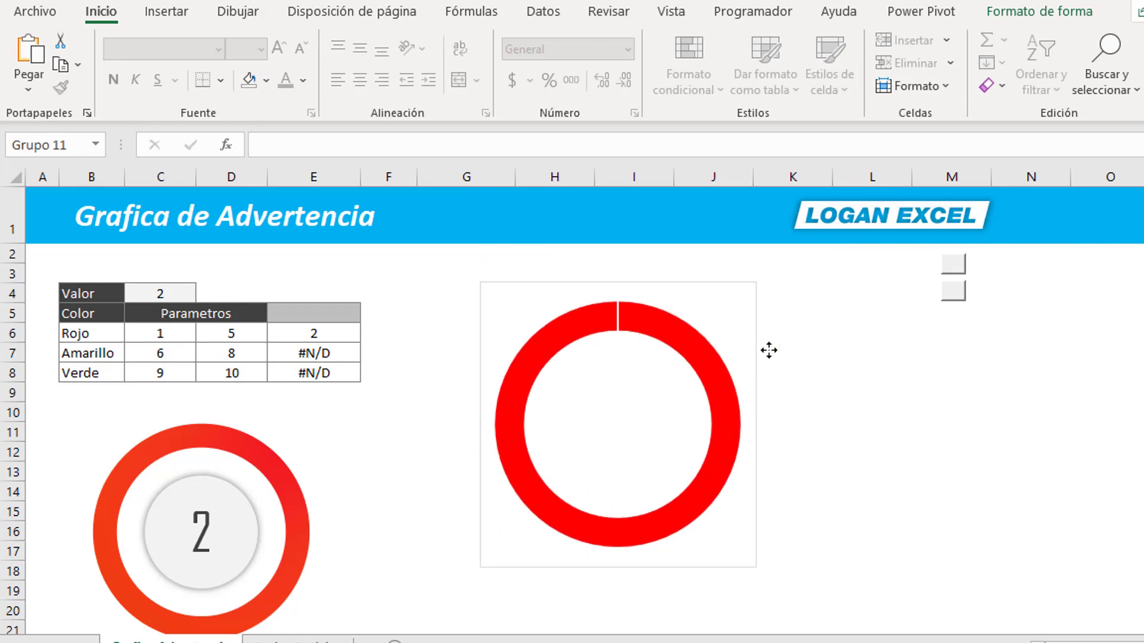
pyautogui.moveTo(674, 240); pyautogui.dragTo(756, 327)
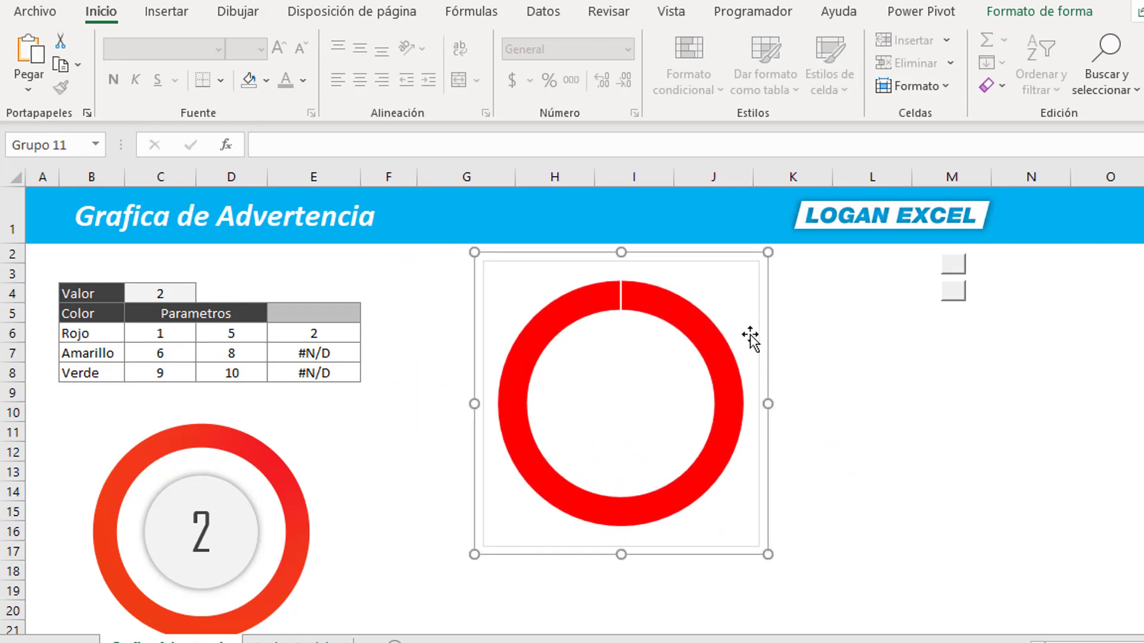
pyautogui.click(420, 295)
pyautogui.click(164, 295)
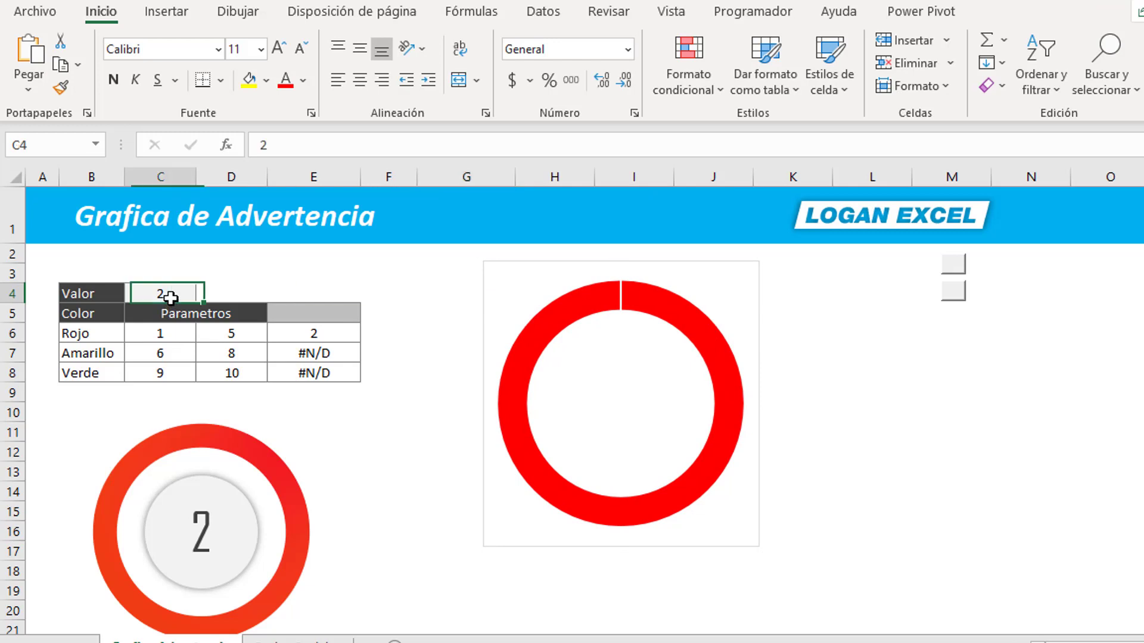
pyautogui.click(203, 355)
pyautogui.click(169, 296)
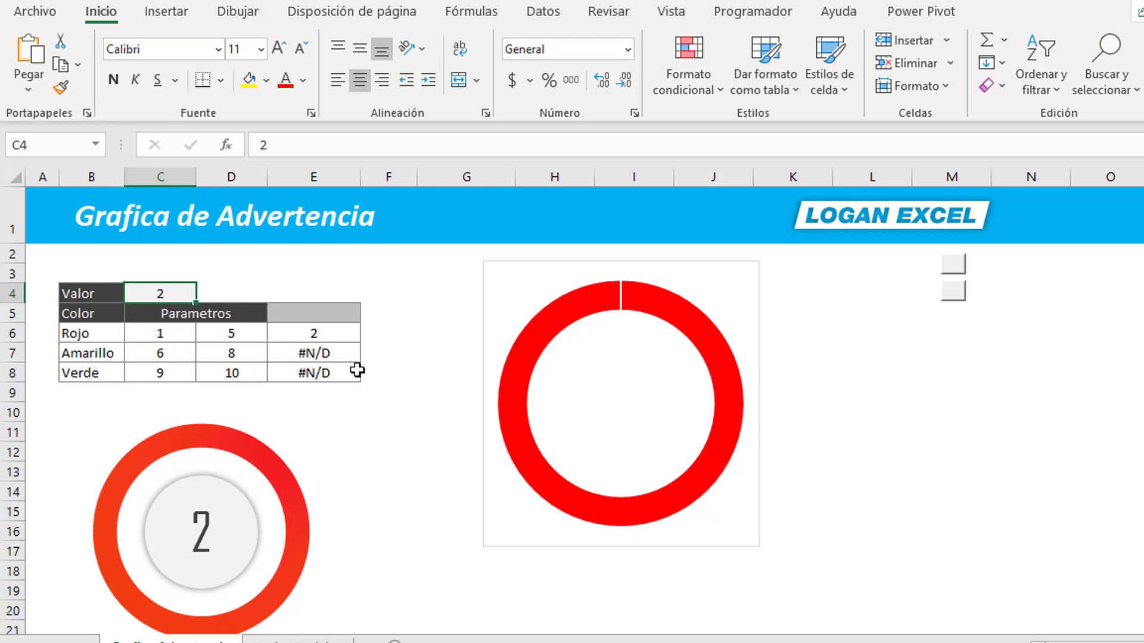
# - Test Valor with 7 for yellow, then 9 for green, in cell C4
pyautogui.write('7')
pyautogui.press('Return')
pyautogui.press('Up')
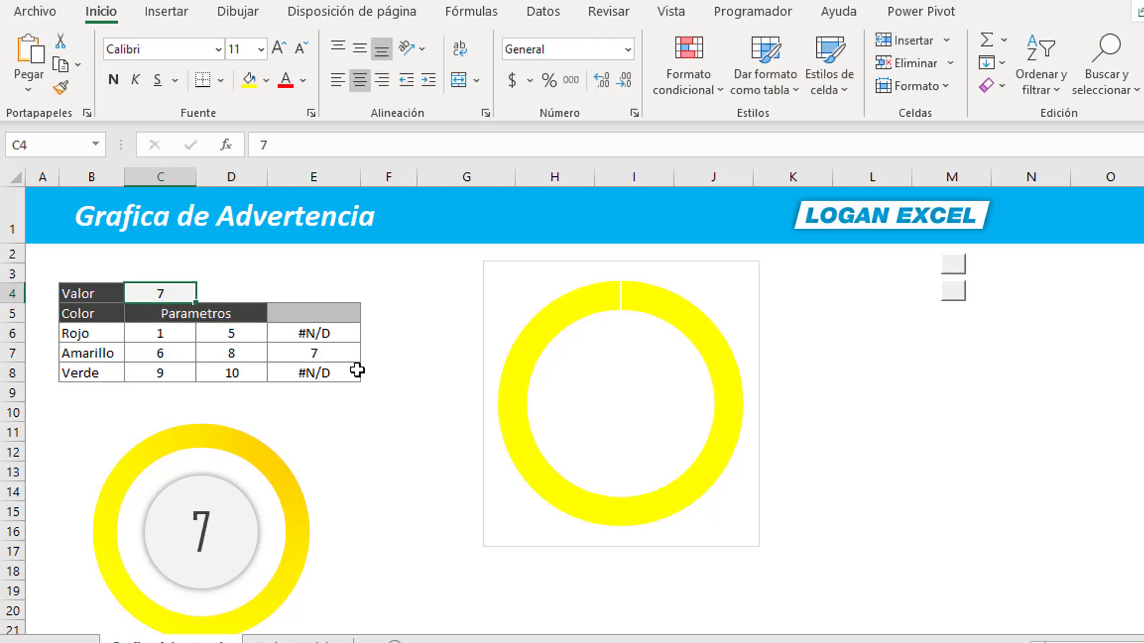
pyautogui.write('9')
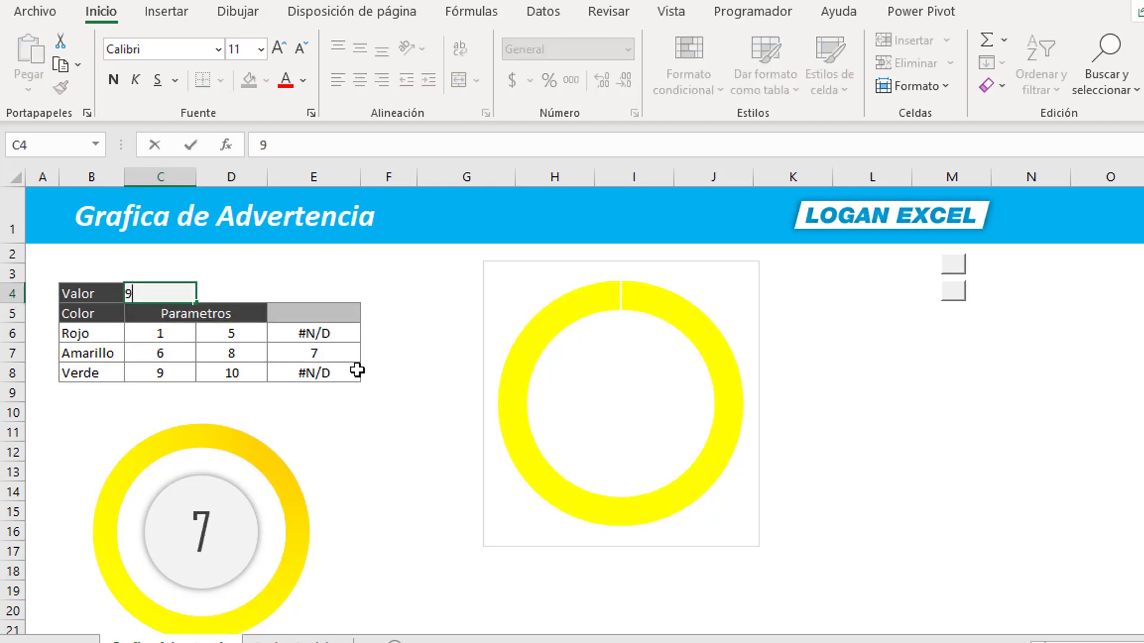
pyautogui.press('Return')
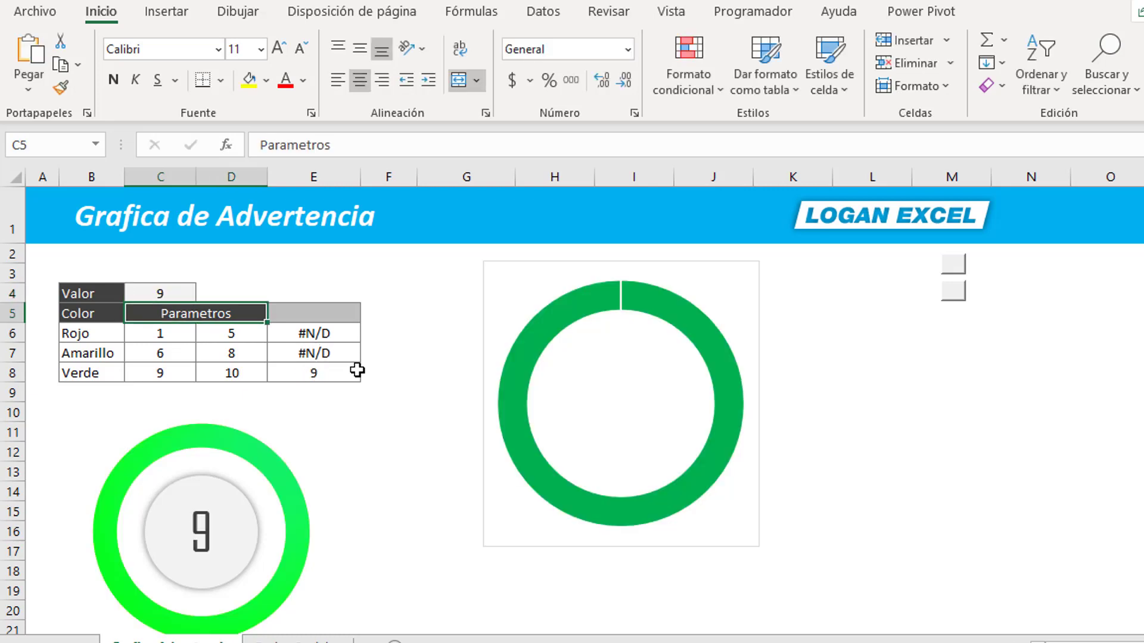
pyautogui.press('Up')
pyautogui.press('Up')
pyautogui.press('Down')
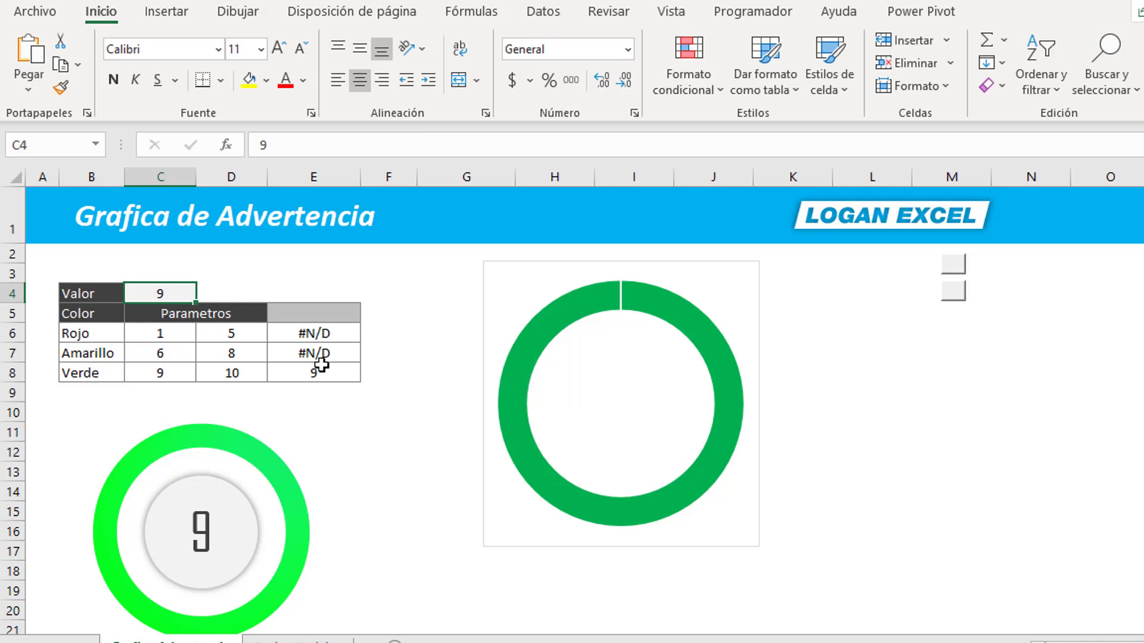
pyautogui.hotkey('ctrl', 'End')
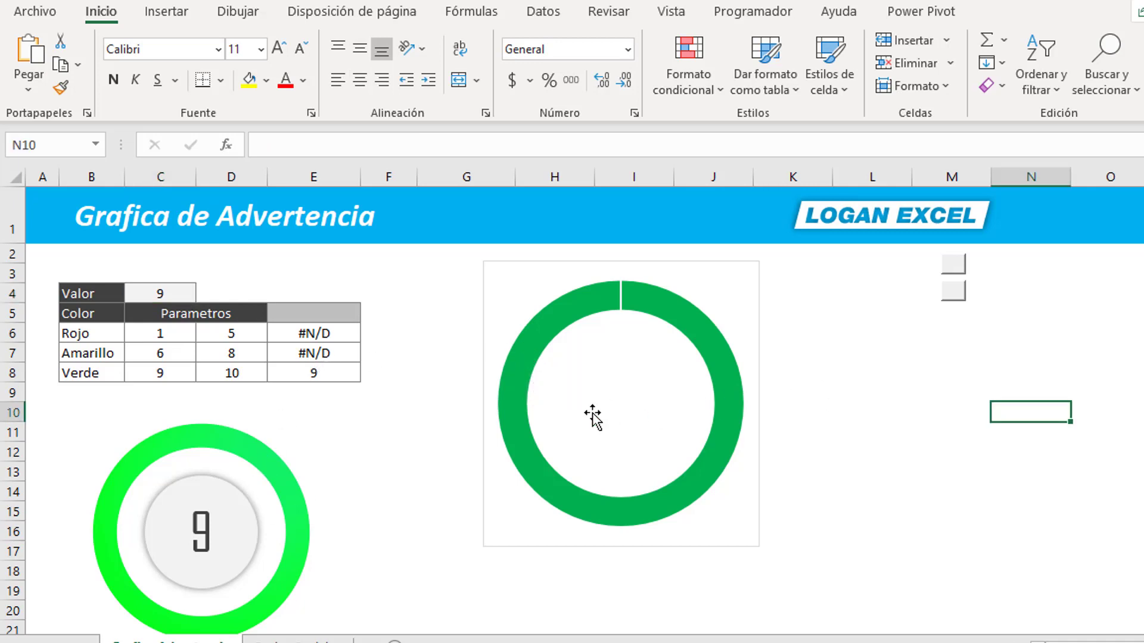
pyautogui.click(908, 359)
pyautogui.click(159, 13)
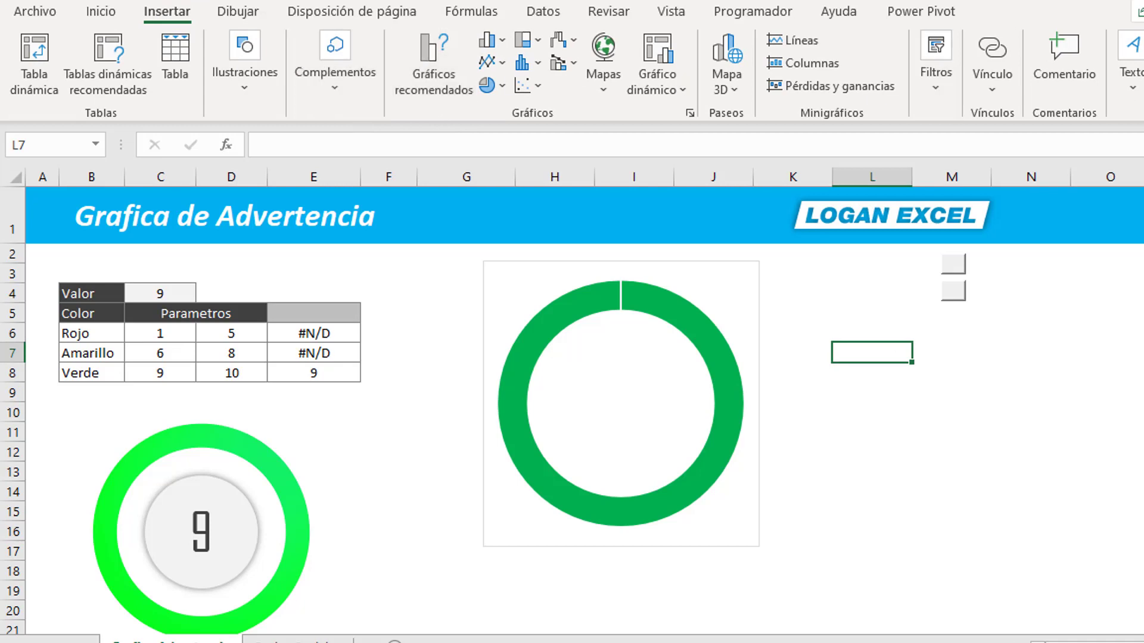
# - Draw an ellipse circle inside the green doughnut ring and centre it there
pyautogui.click(112, 12)
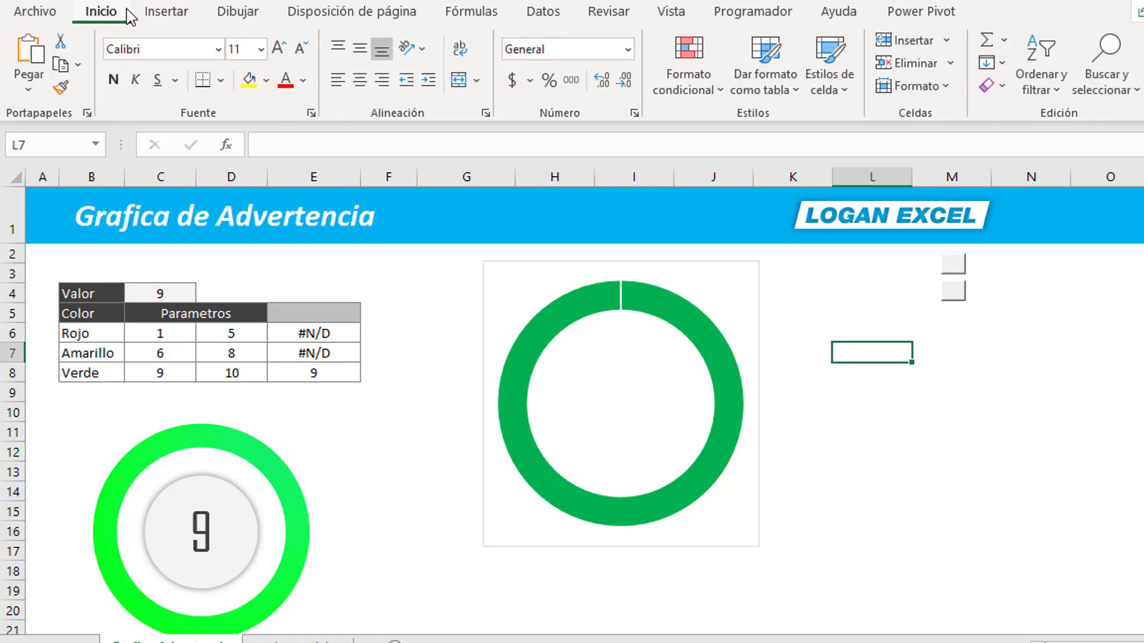
pyautogui.click(167, 12)
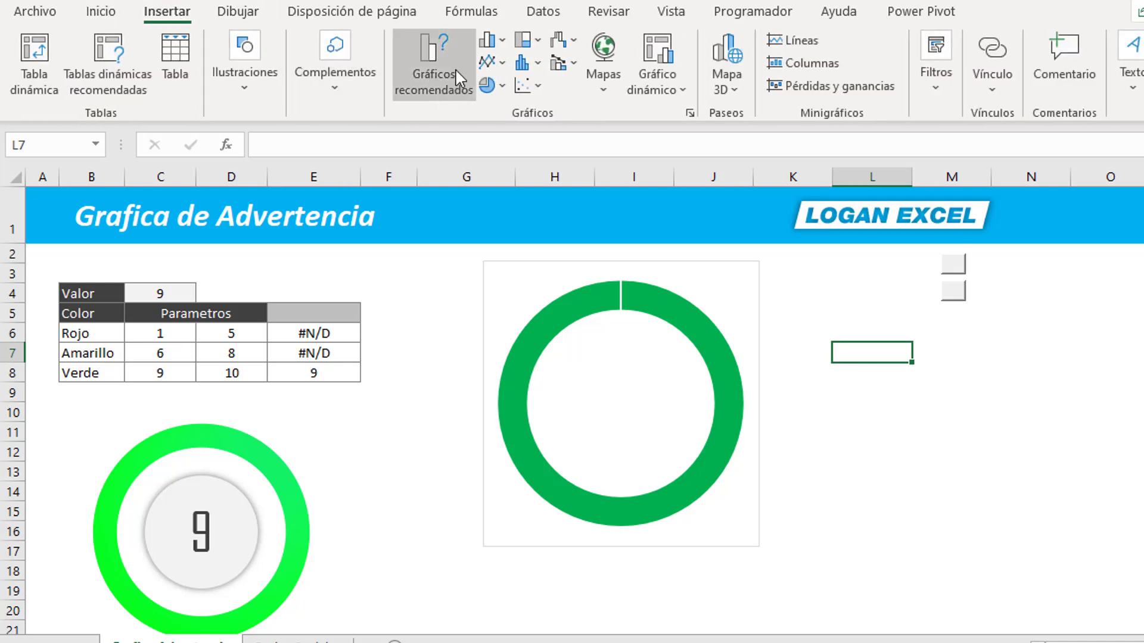
pyautogui.click(228, 90)
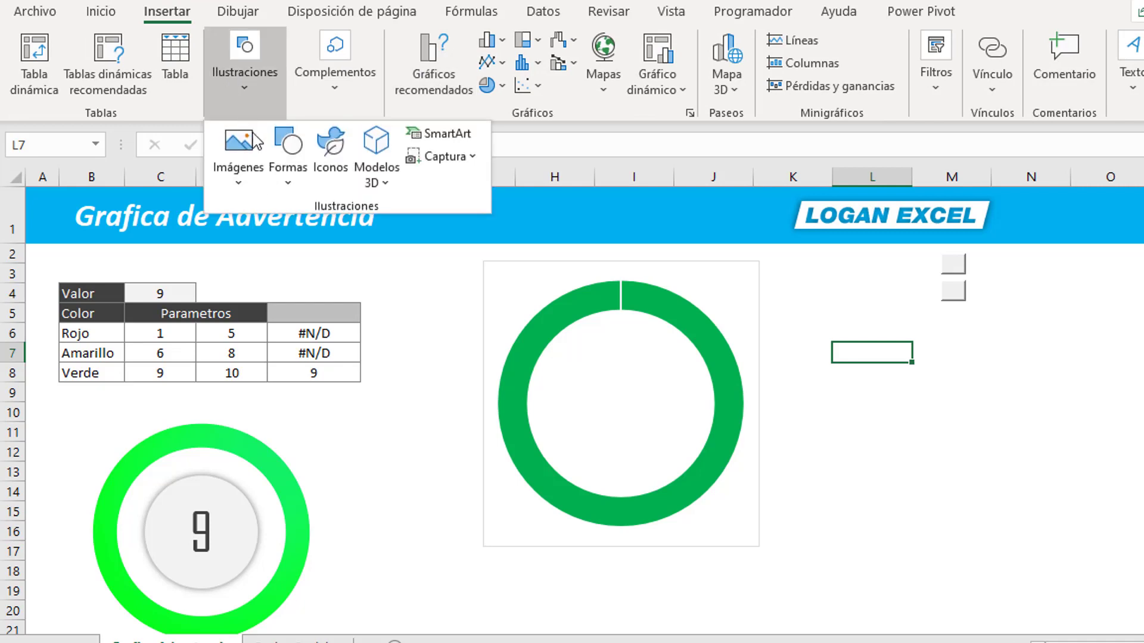
pyautogui.click(288, 179)
pyautogui.click(357, 253)
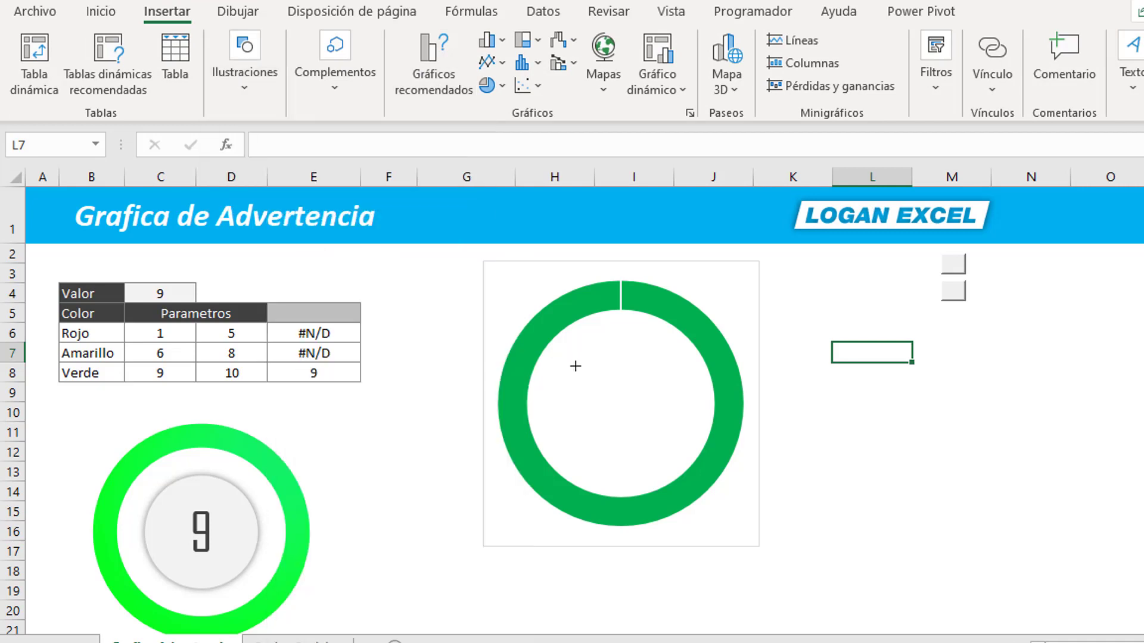
pyautogui.moveTo(576, 366); pyautogui.dragTo(673, 457)
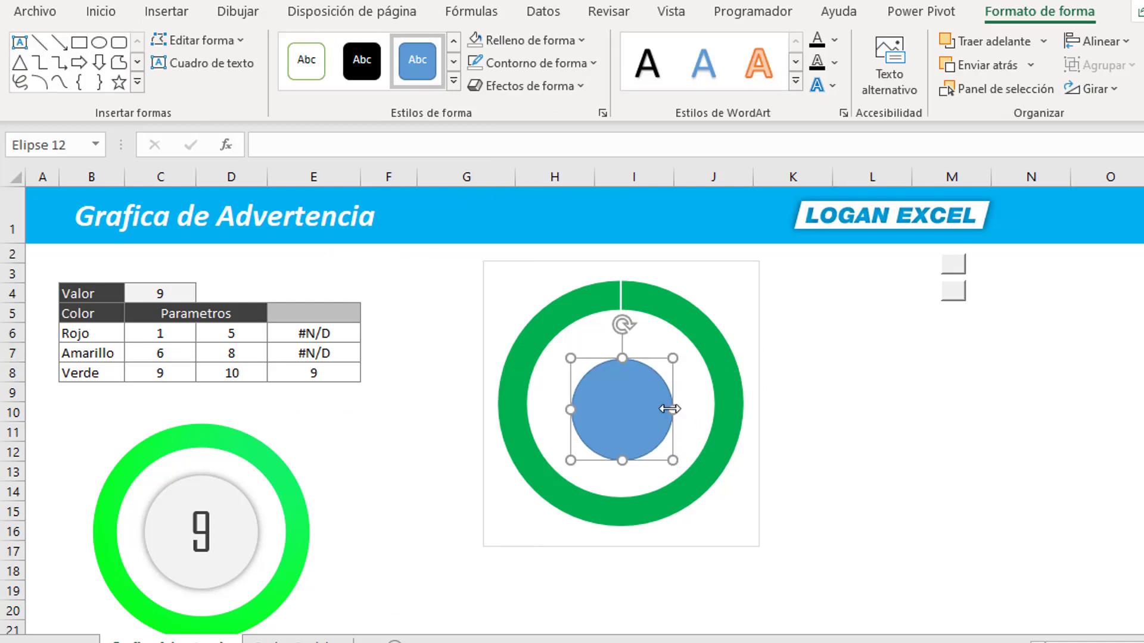
pyautogui.moveTo(642, 415); pyautogui.dragTo(641, 407)
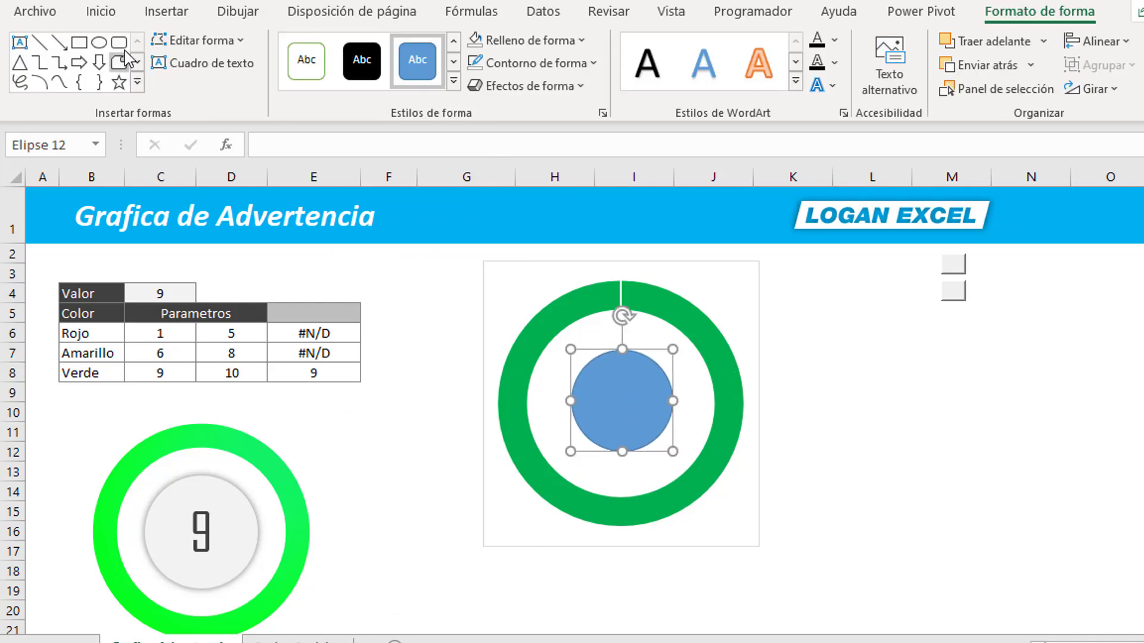
# - Link the circle's text to =$C$4 so it shows 9, vertically centred
pyautogui.click(101, 11)
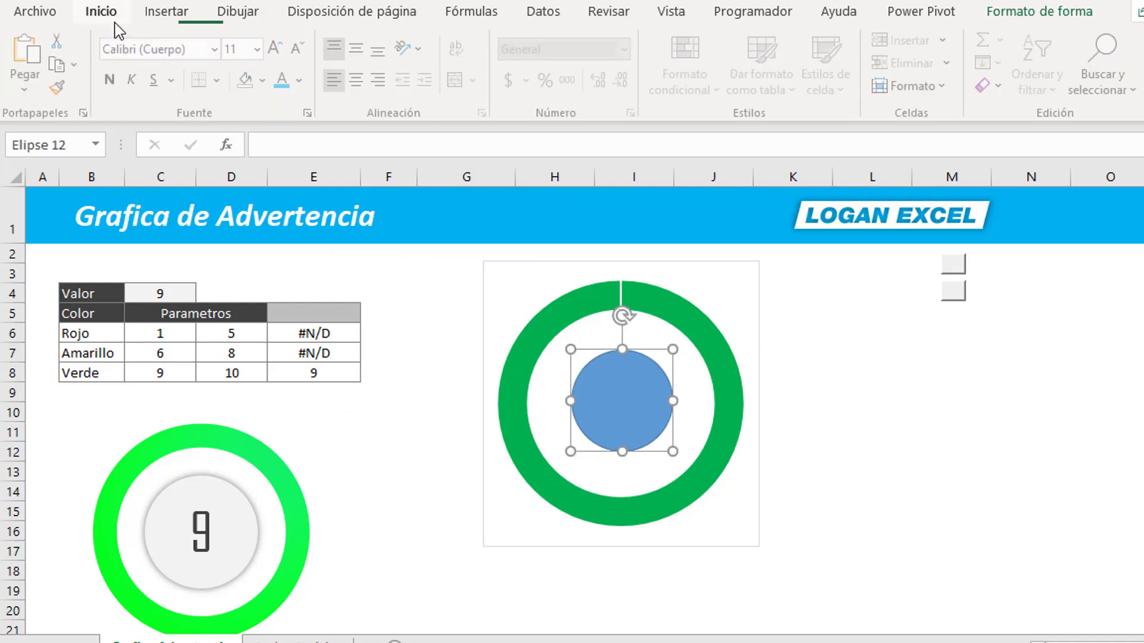
pyautogui.click(307, 148)
pyautogui.write('=')
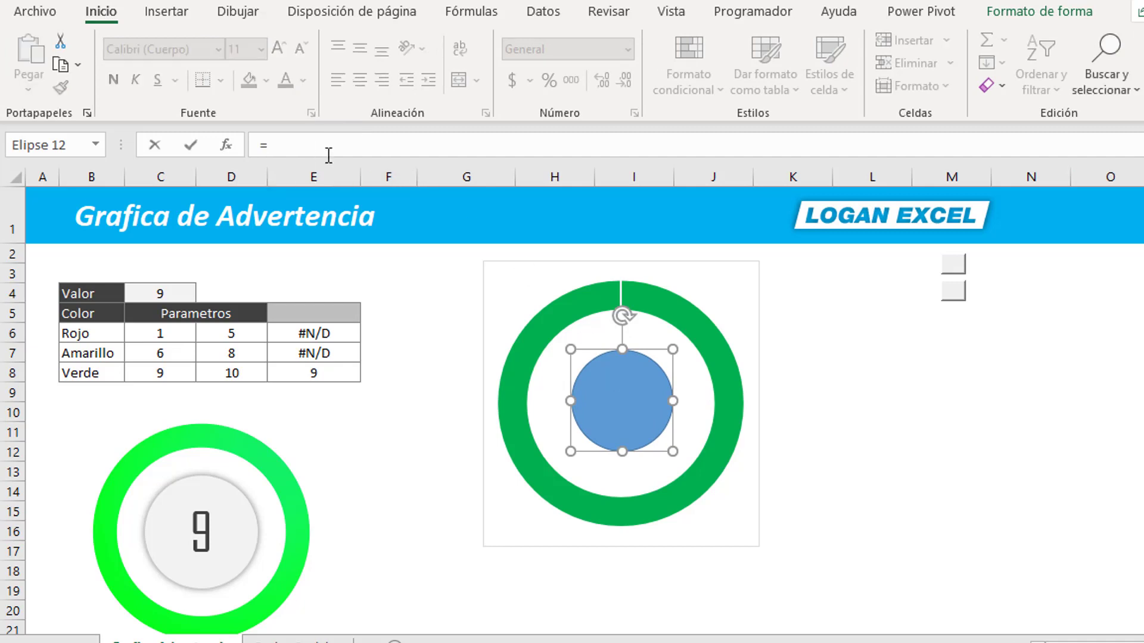
pyautogui.click(156, 295)
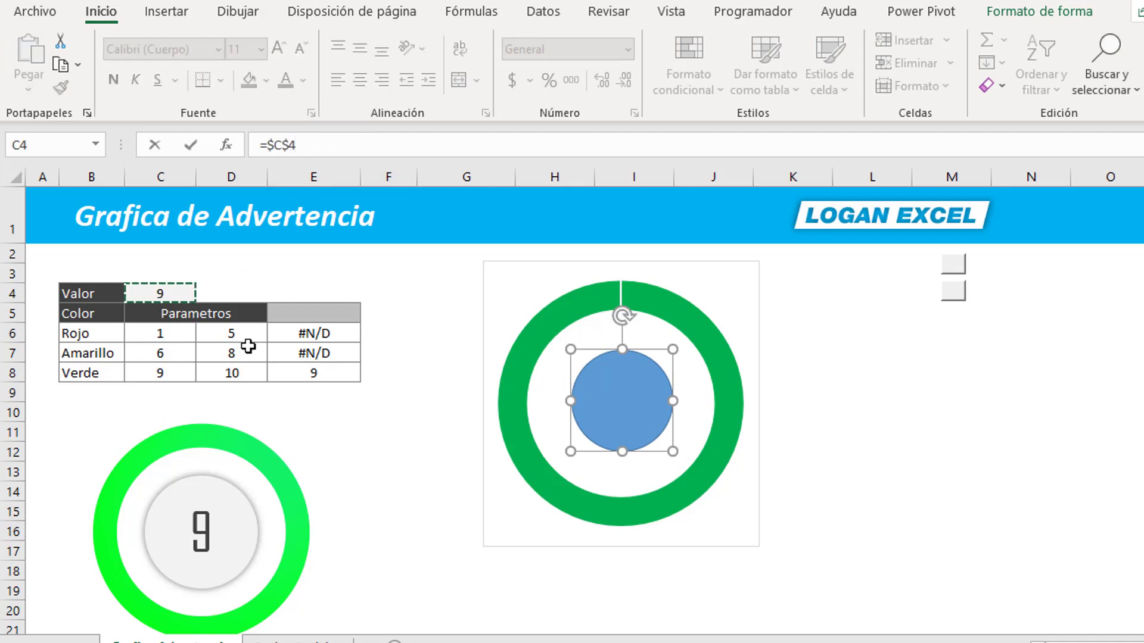
pyautogui.press('Return')
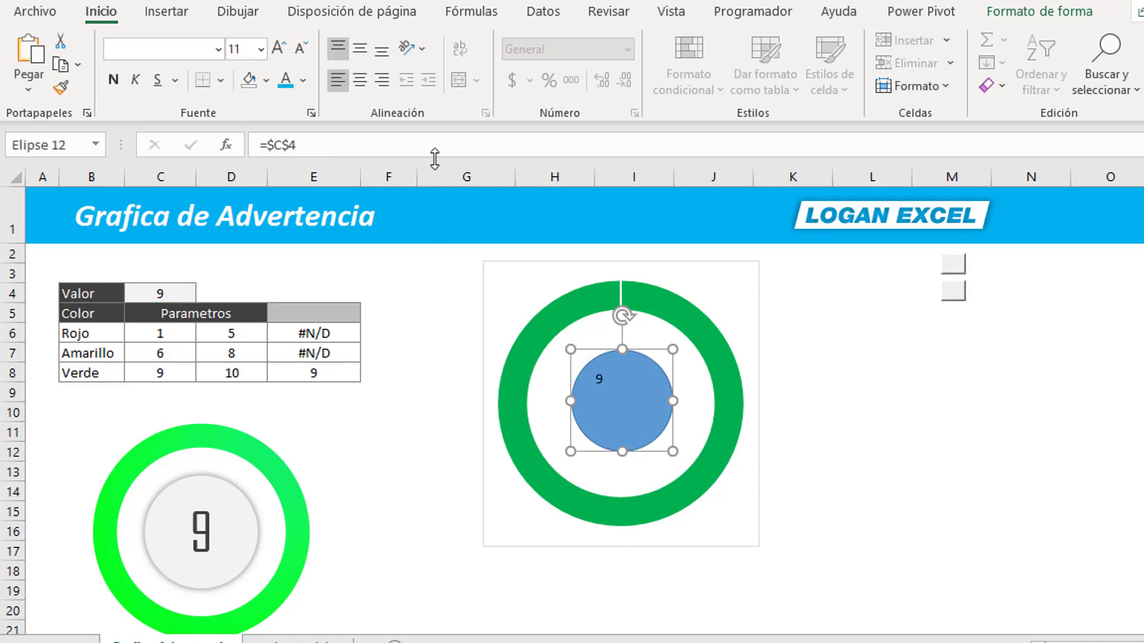
pyautogui.click(360, 50)
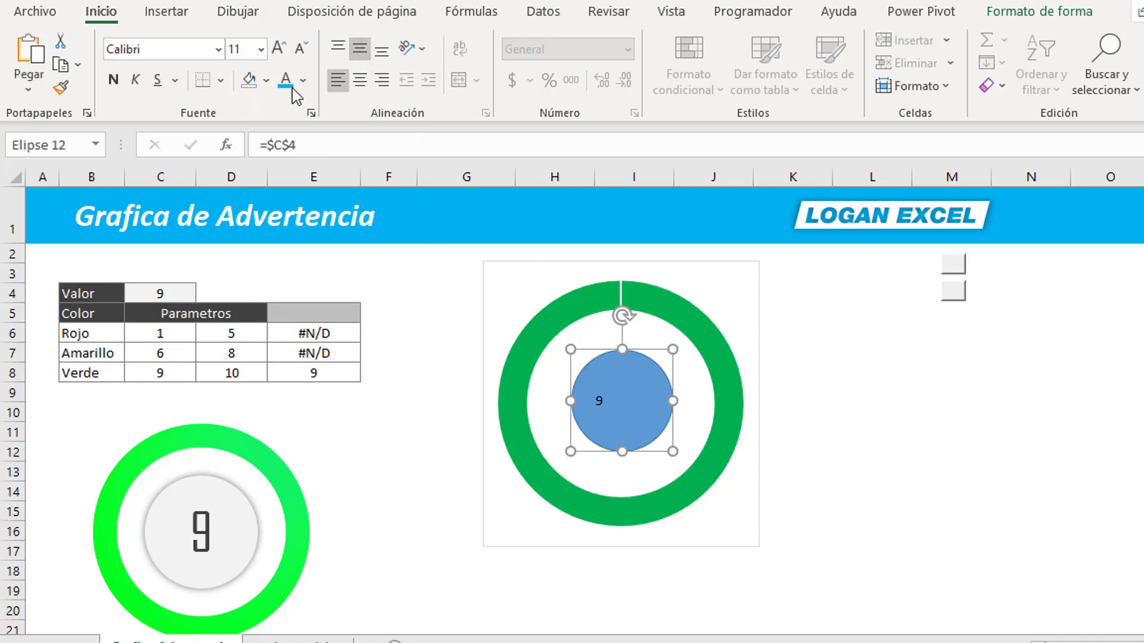
# - Enlarge the circle's linked number 9 to font size 32
pyautogui.click(278, 49)
pyautogui.click(279, 49)
pyautogui.click(278, 49)
pyautogui.click(279, 49)
pyautogui.click(279, 49)
pyautogui.click(304, 83)
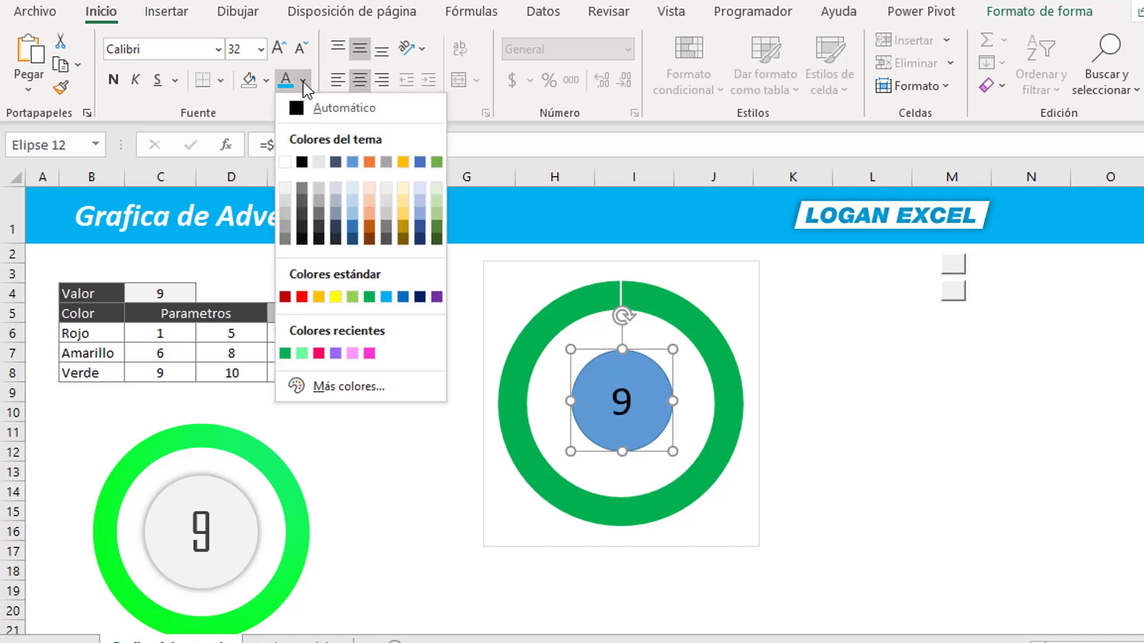
pyautogui.press('Escape')
# - Give the centre circle a grey theme fill and no outline
pyautogui.click(1039, 11)
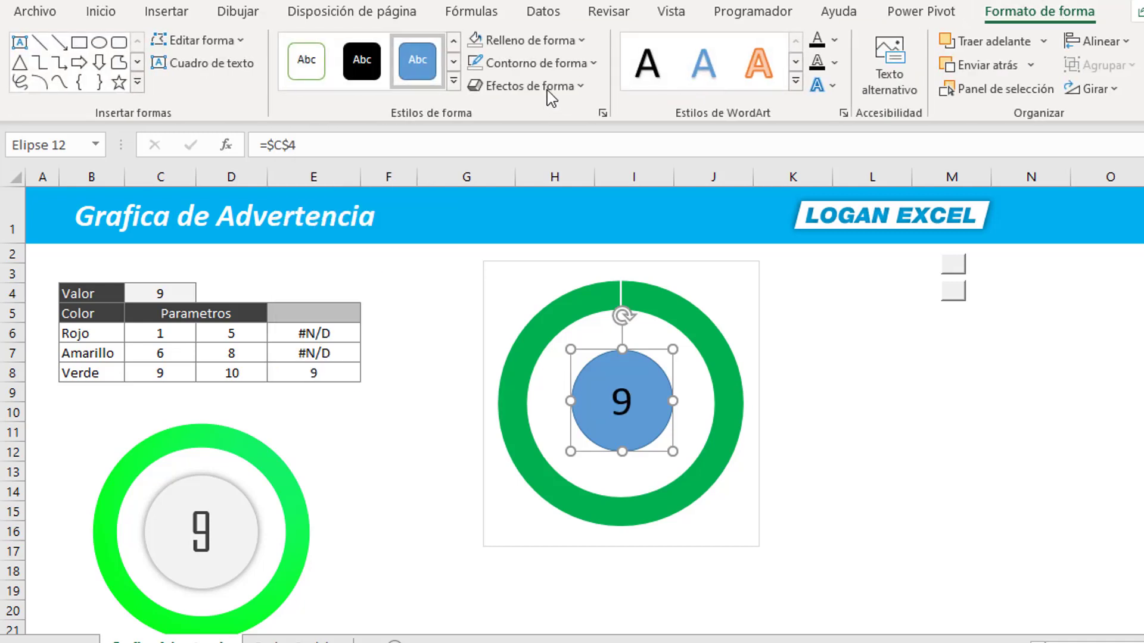
pyautogui.click(530, 46)
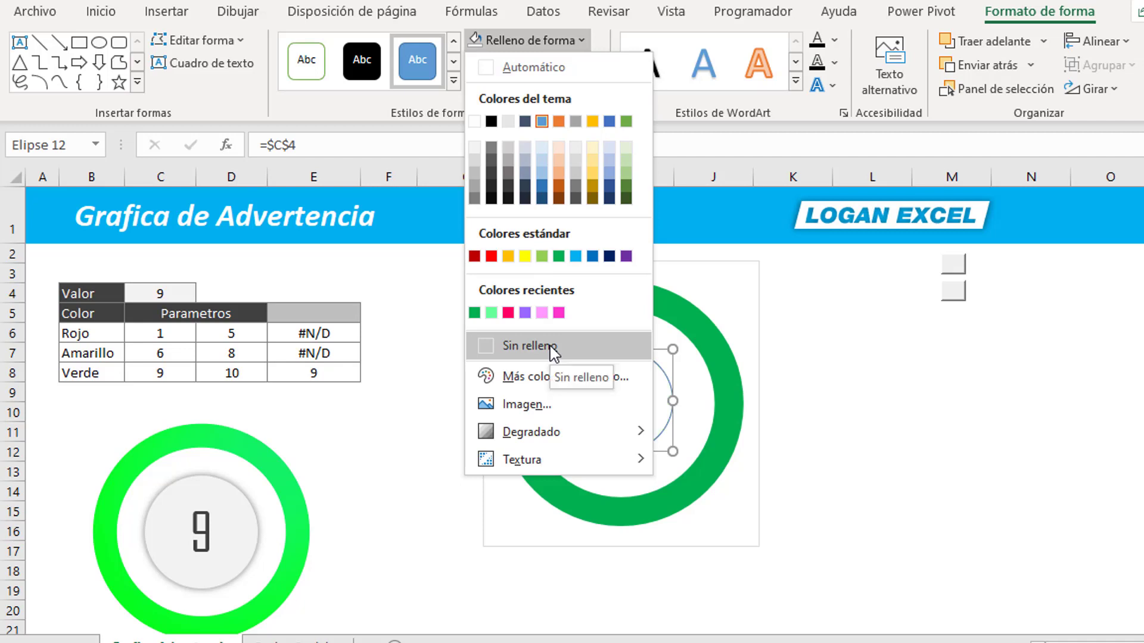
pyautogui.click(474, 170)
pyautogui.click(524, 62)
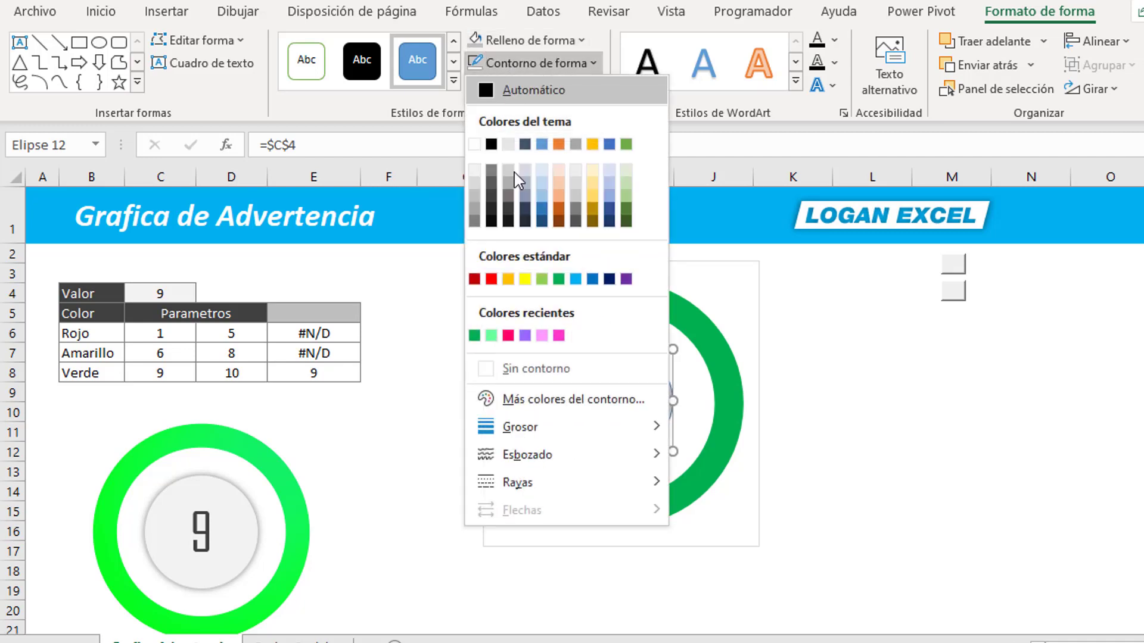
pyautogui.click(524, 370)
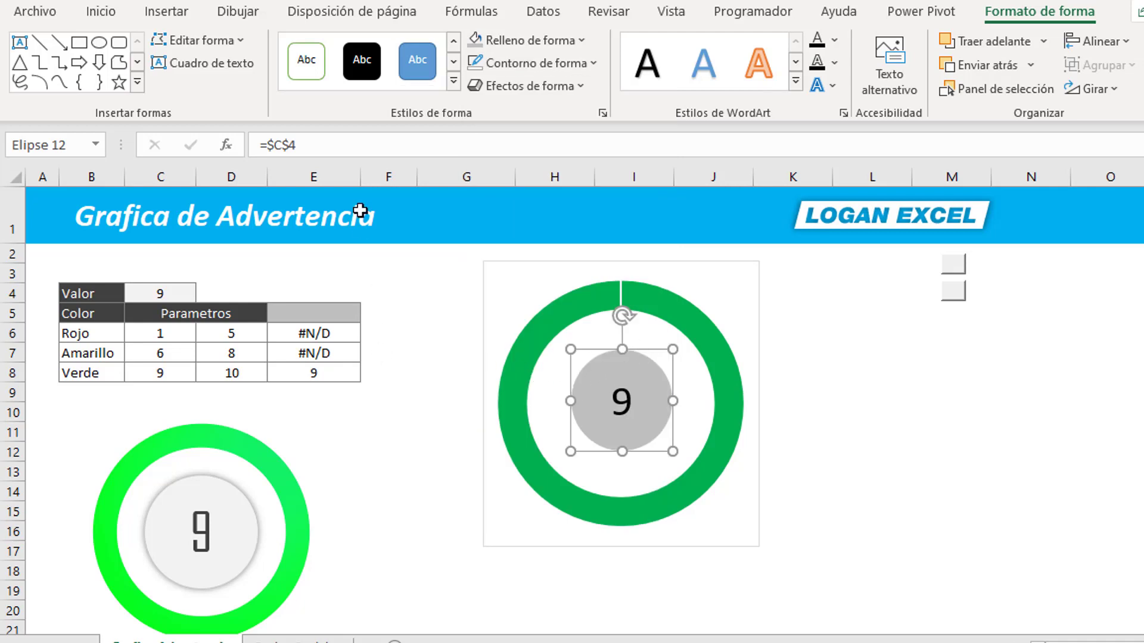
pyautogui.click(182, 294)
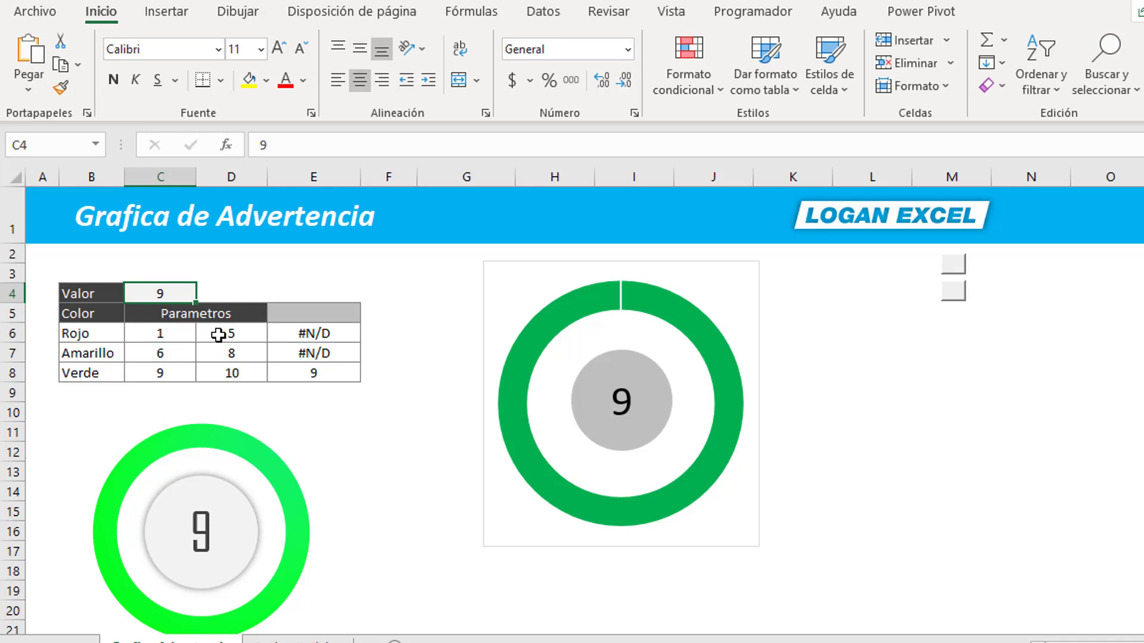
# - Enter 1, then 2, then 3 in the Valor cell C4
pyautogui.write('1')
pyautogui.press('Return')
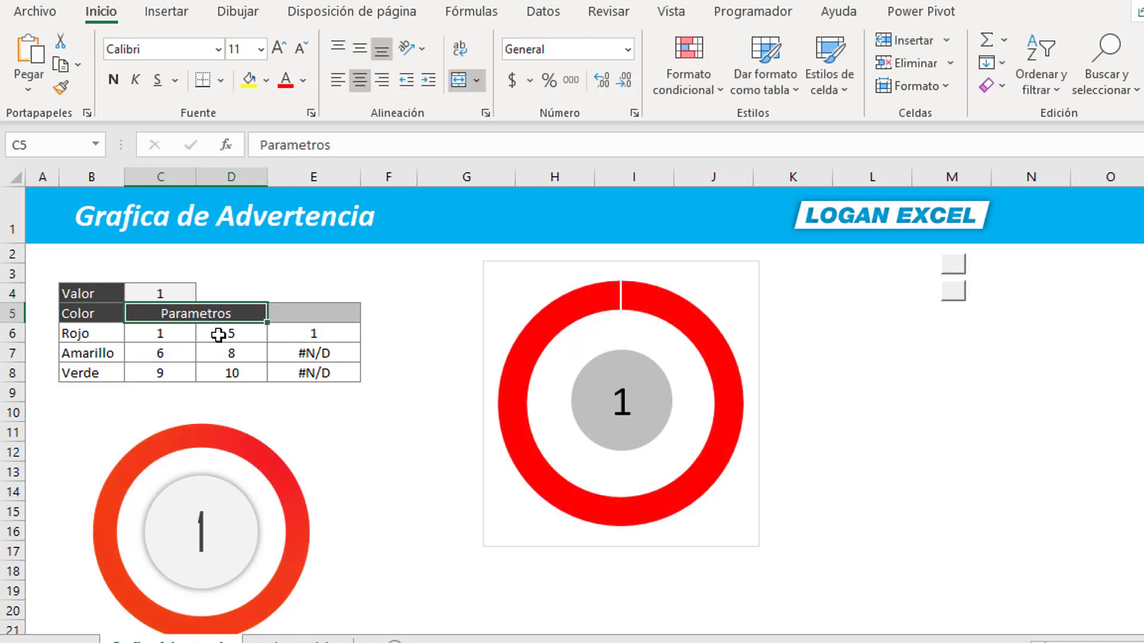
pyautogui.press('Up')
pyautogui.write('2')
pyautogui.press('Return')
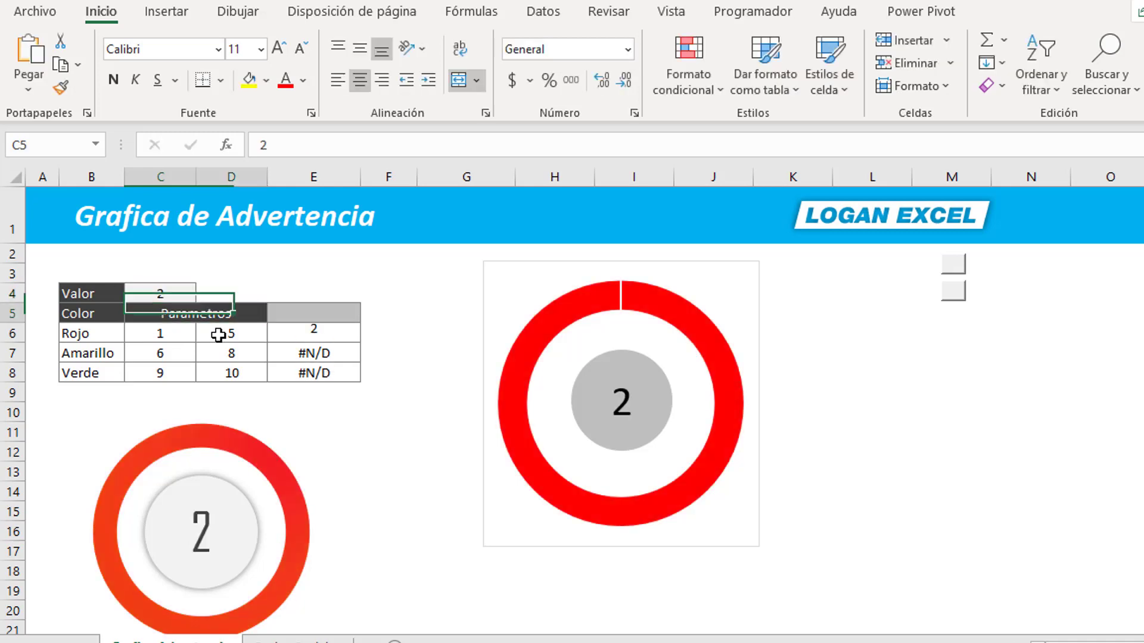
pyautogui.press('Up')
pyautogui.write('3')
pyautogui.press('Return')
# - Move the model gauge to the right, reposition the new gauge, and recentre its grey circle
pyautogui.moveTo(259, 413)
pyautogui.mouseDown()
pyautogui.moveTo(825, 377)
pyautogui.moveTo(1118, 316)
pyautogui.moveTo(1026, 312)
pyautogui.mouseUp()
pyautogui.click(723, 257)
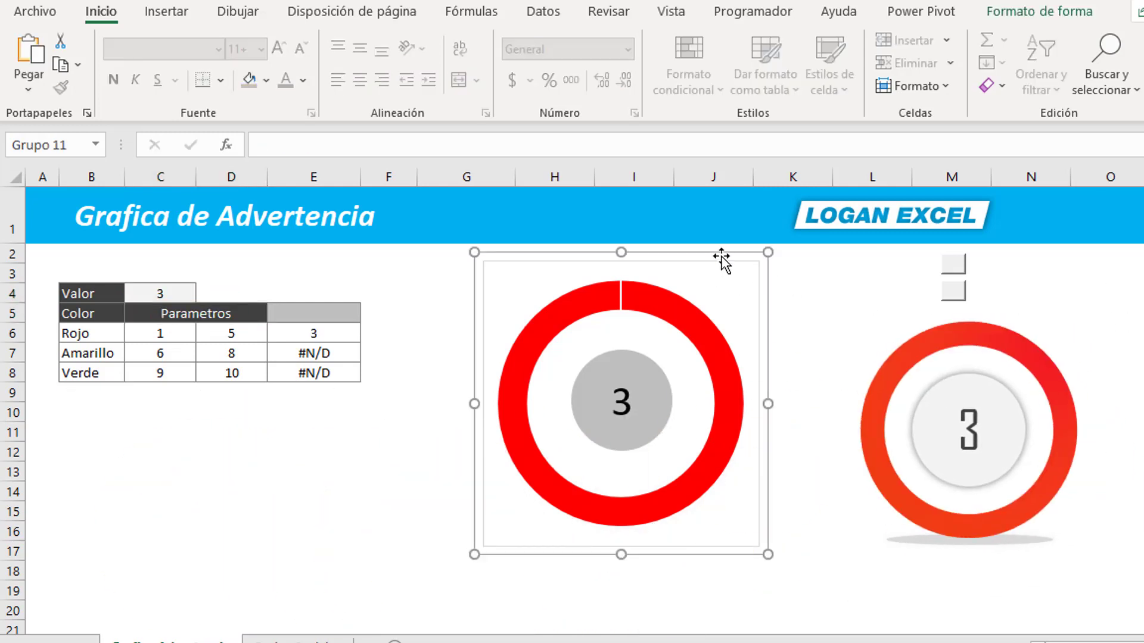
pyautogui.moveTo(725, 254); pyautogui.dragTo(652, 289)
pyautogui.click(656, 366)
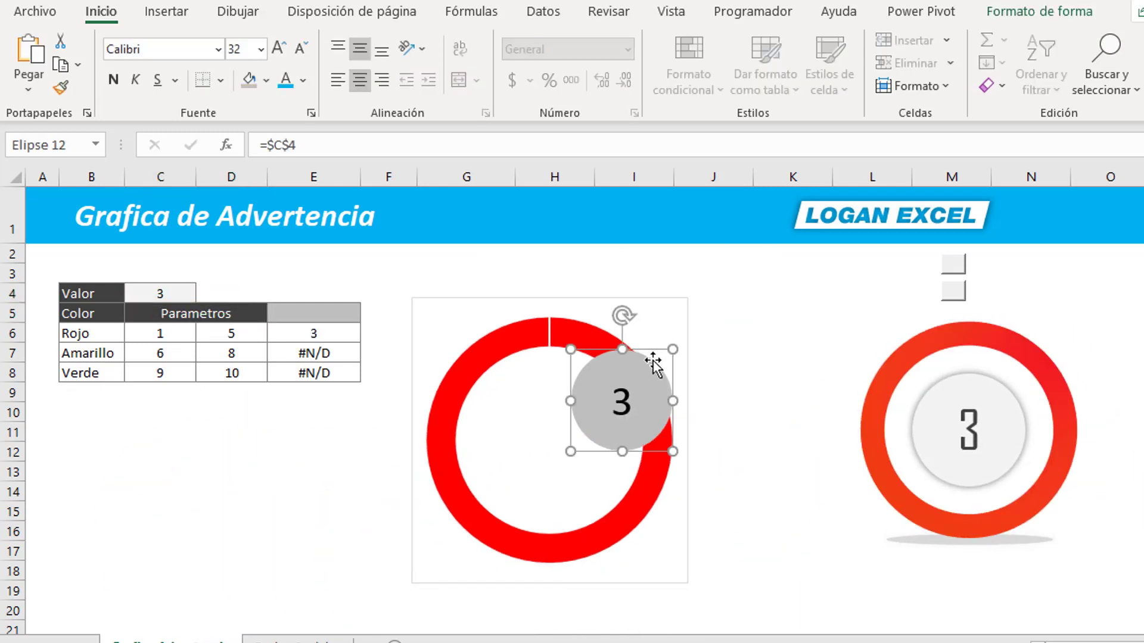
pyautogui.moveTo(655, 351); pyautogui.dragTo(572, 392)
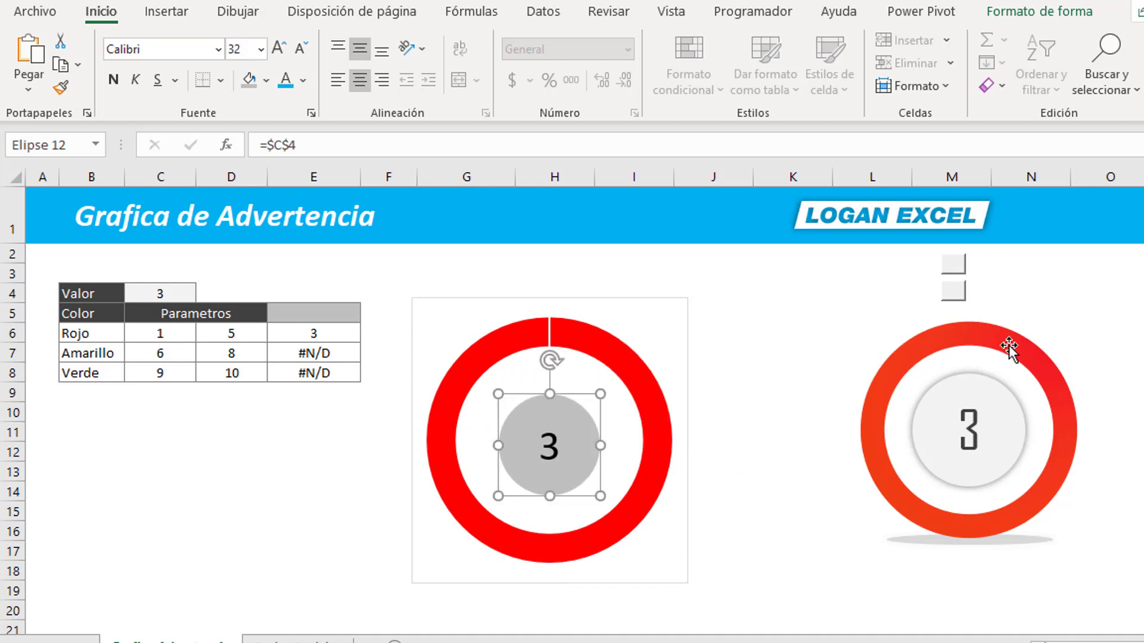
pyautogui.click(1031, 336)
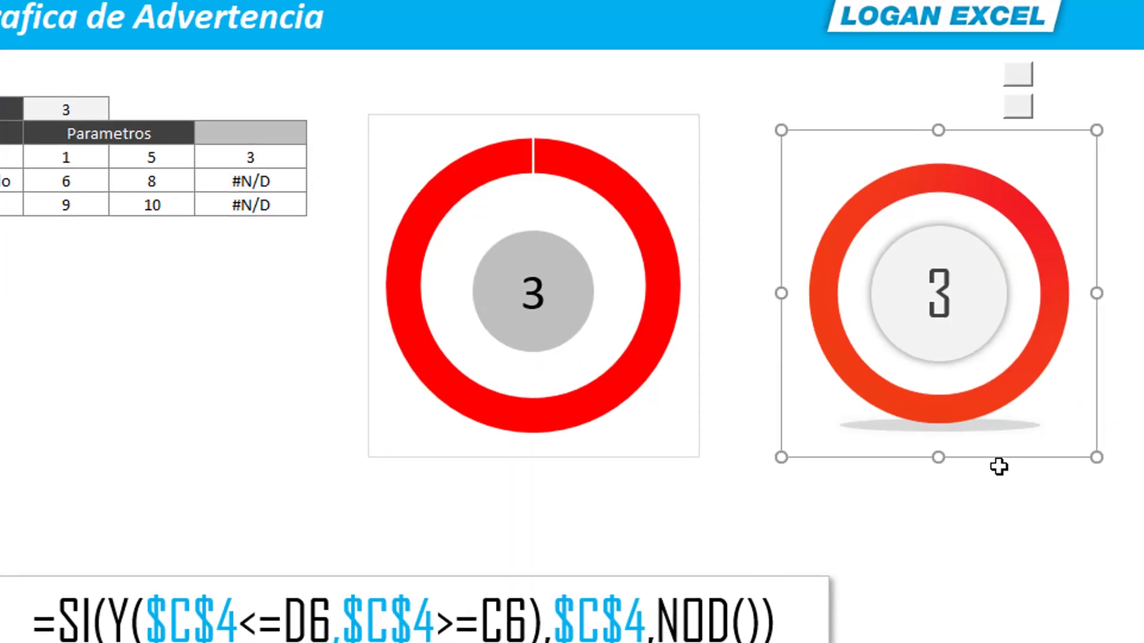
# - Test the gauge colours by entering 6, 9, 6 and finally 1 in C4
pyautogui.click(56, 107)
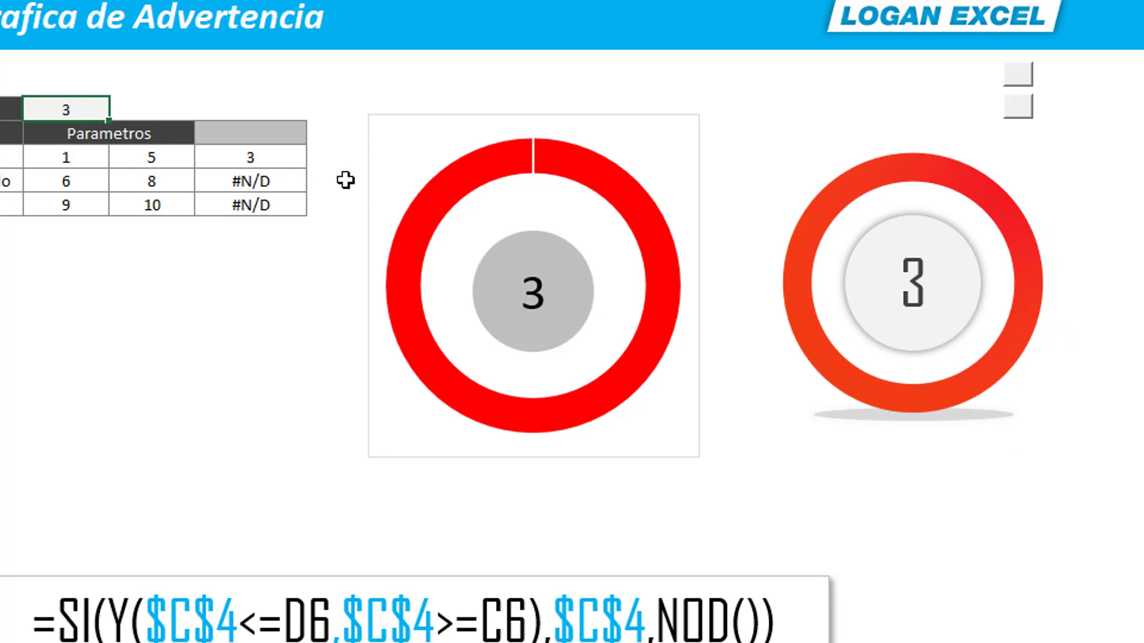
pyautogui.write('6')
pyautogui.hotkey('ctrl', 'Return')
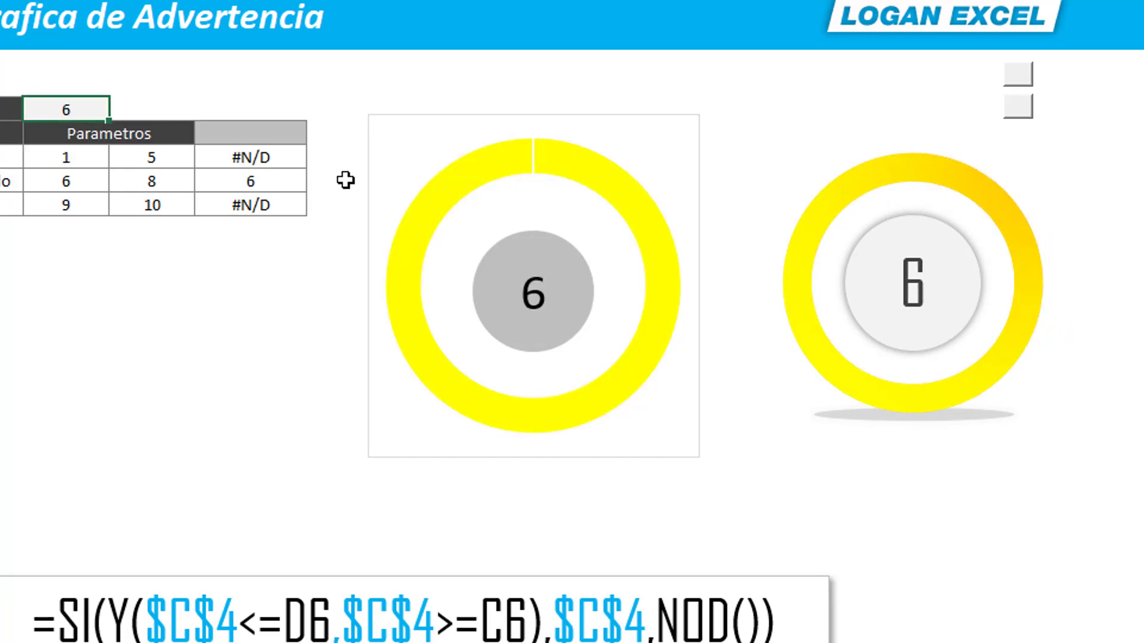
pyautogui.write('9')
pyautogui.hotkey('ctrl', 'Return')
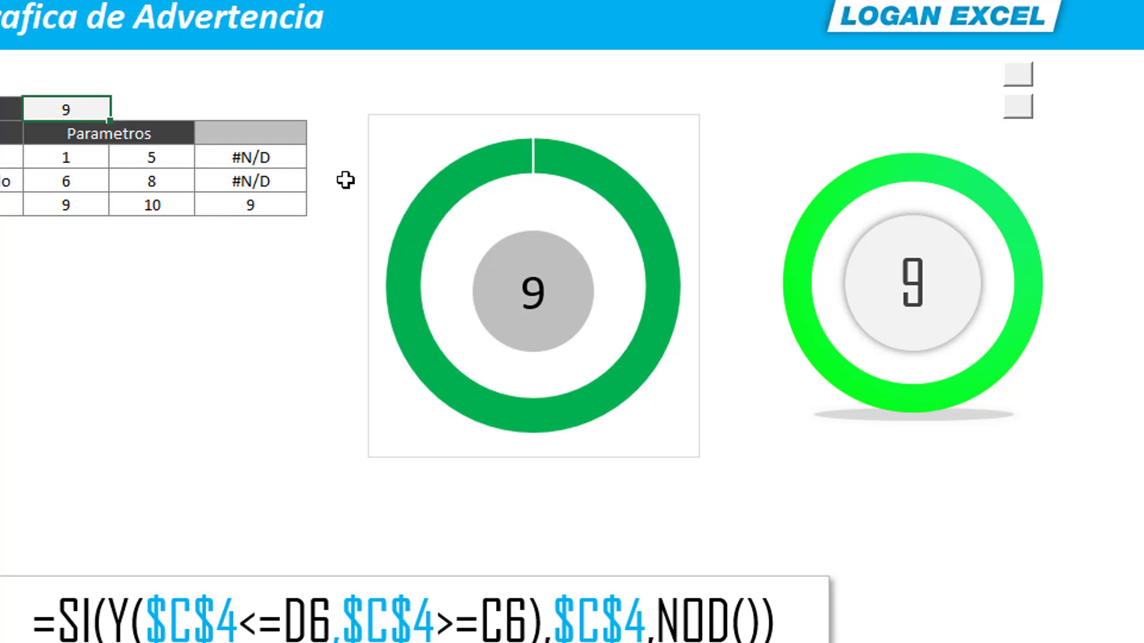
pyautogui.write('6')
pyautogui.press('Return')
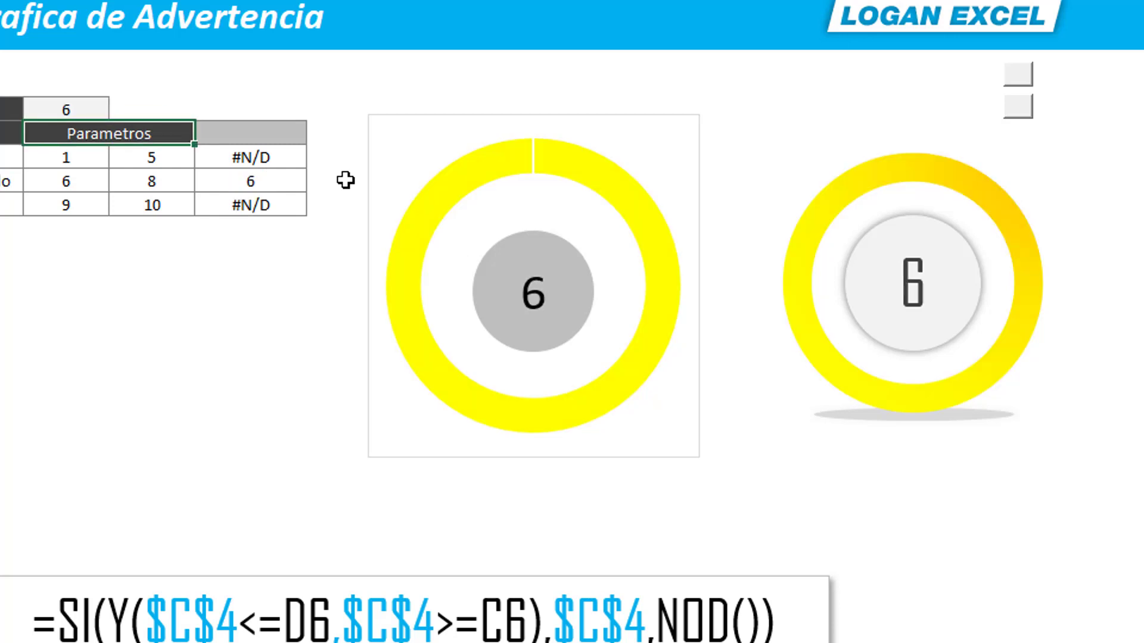
pyautogui.press('Up')
pyautogui.press('Return')
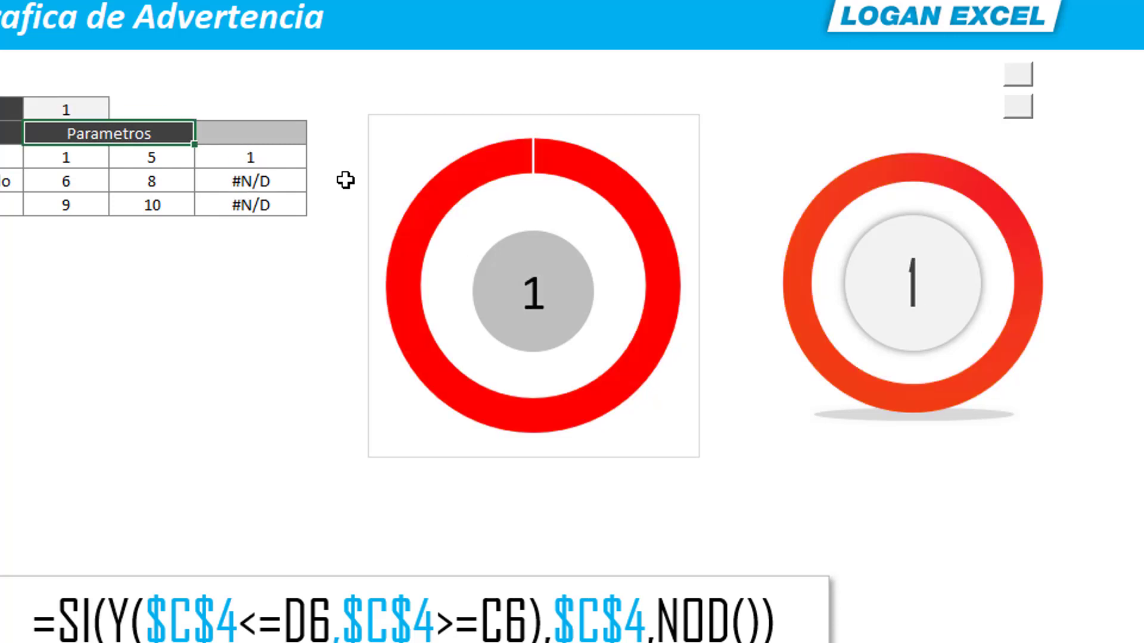
pyautogui.press('Up')
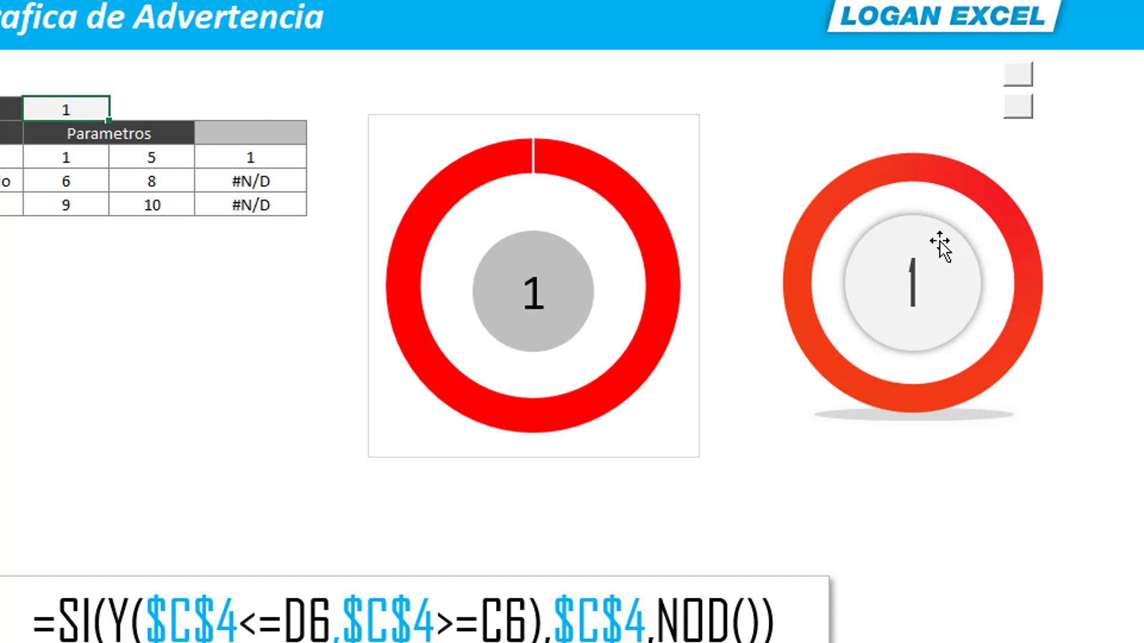
pyautogui.scroll(-5, 649, 339)
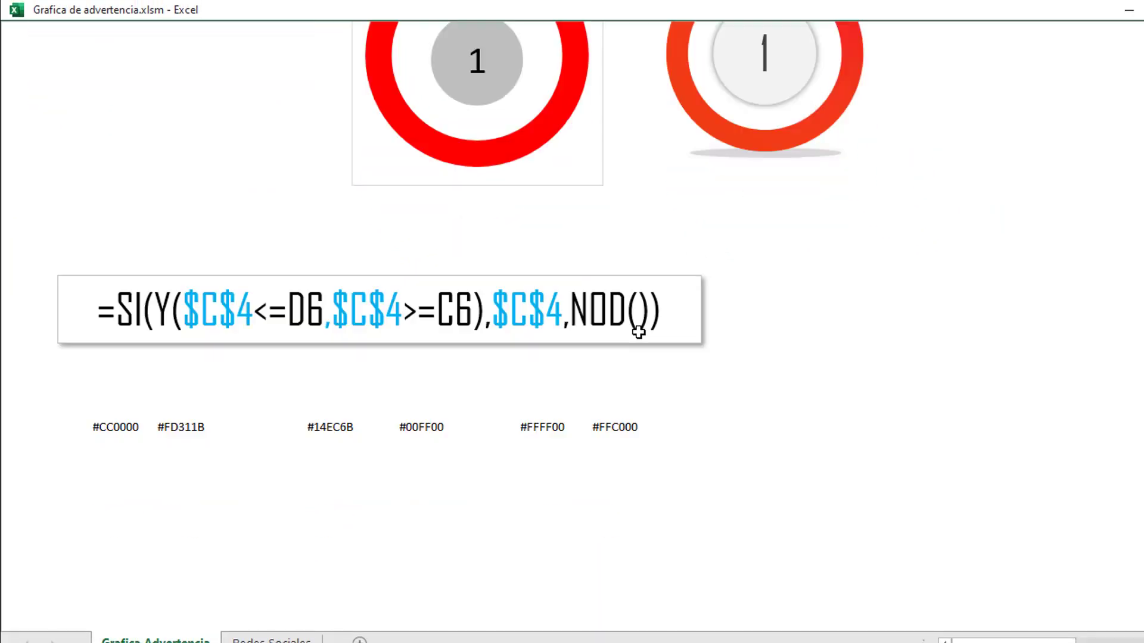
# - Set the Valor cell C4 to 10 so both gauges turn green
pyautogui.scroll(-4, 638, 332)
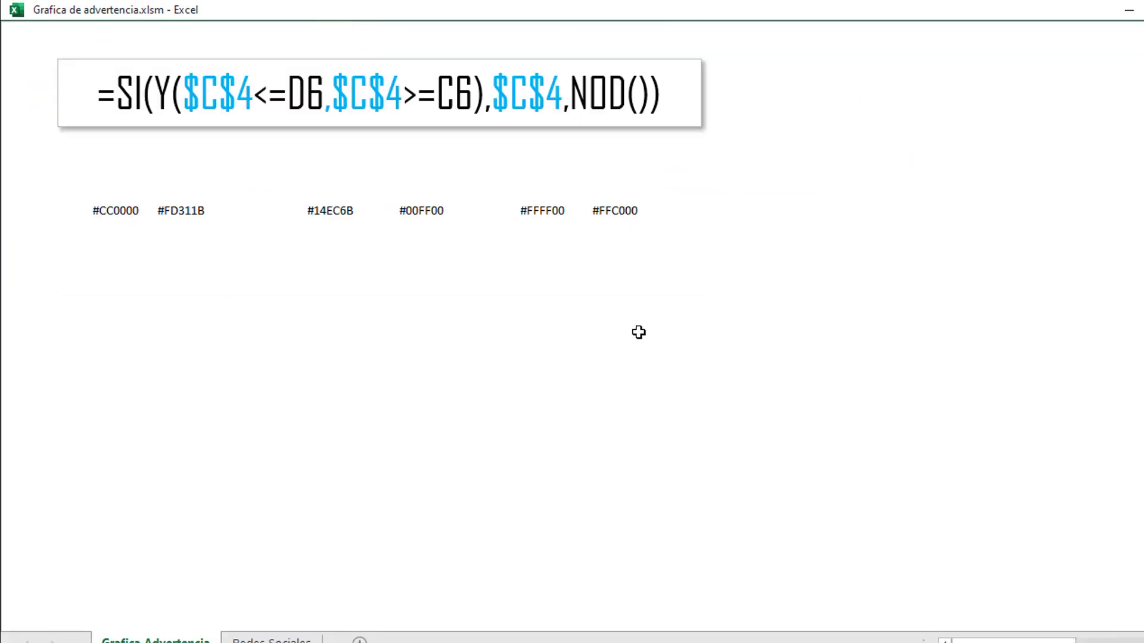
pyautogui.scroll(-1, 639, 332)
pyautogui.scroll(6, 638, 333)
pyautogui.scroll(3, 641, 328)
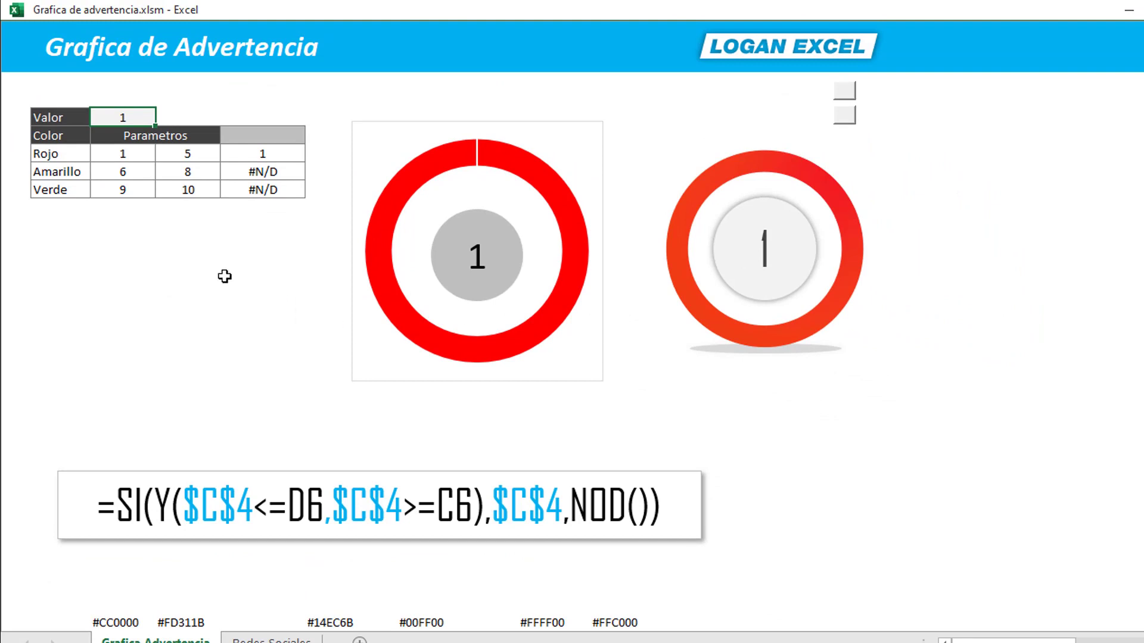
pyautogui.click(191, 262)
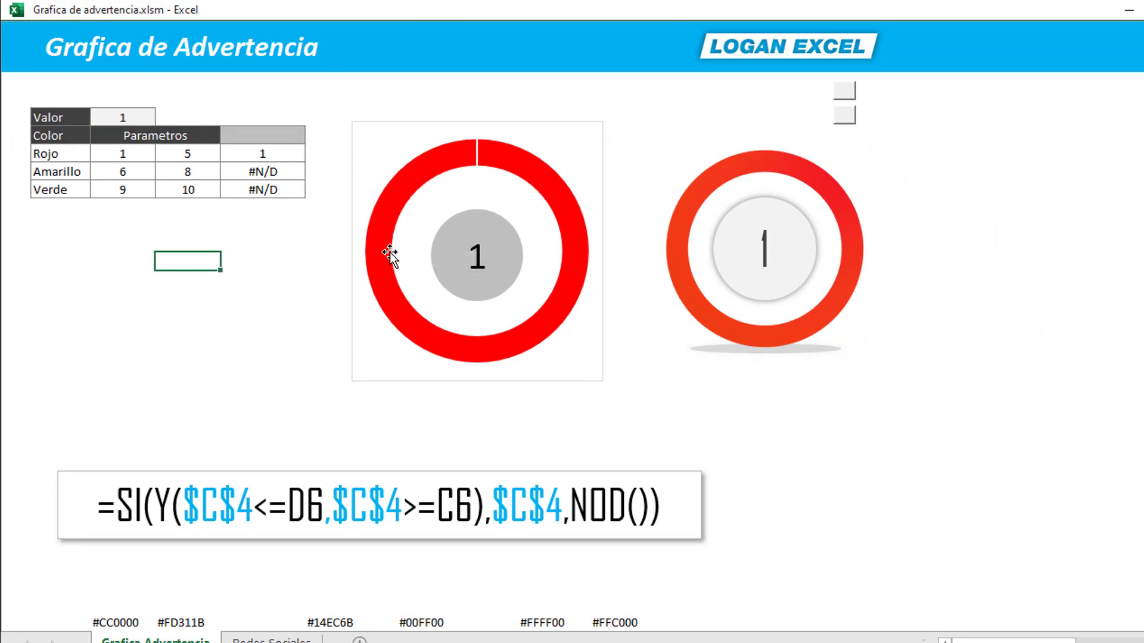
pyautogui.click(129, 138)
pyautogui.click(127, 118)
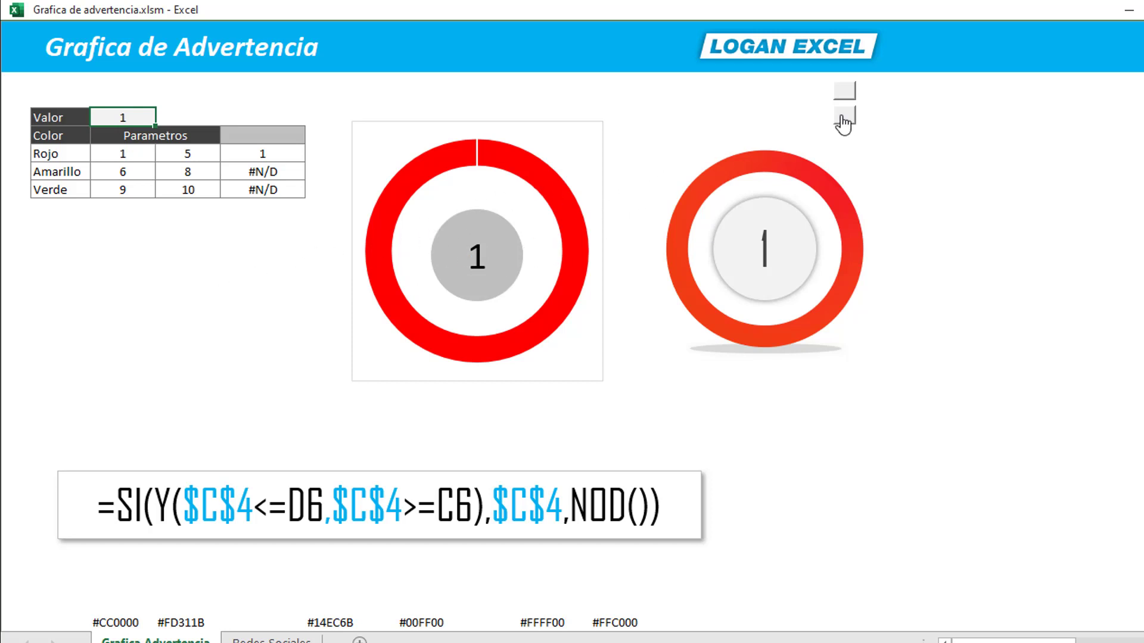
pyautogui.click(844, 91)
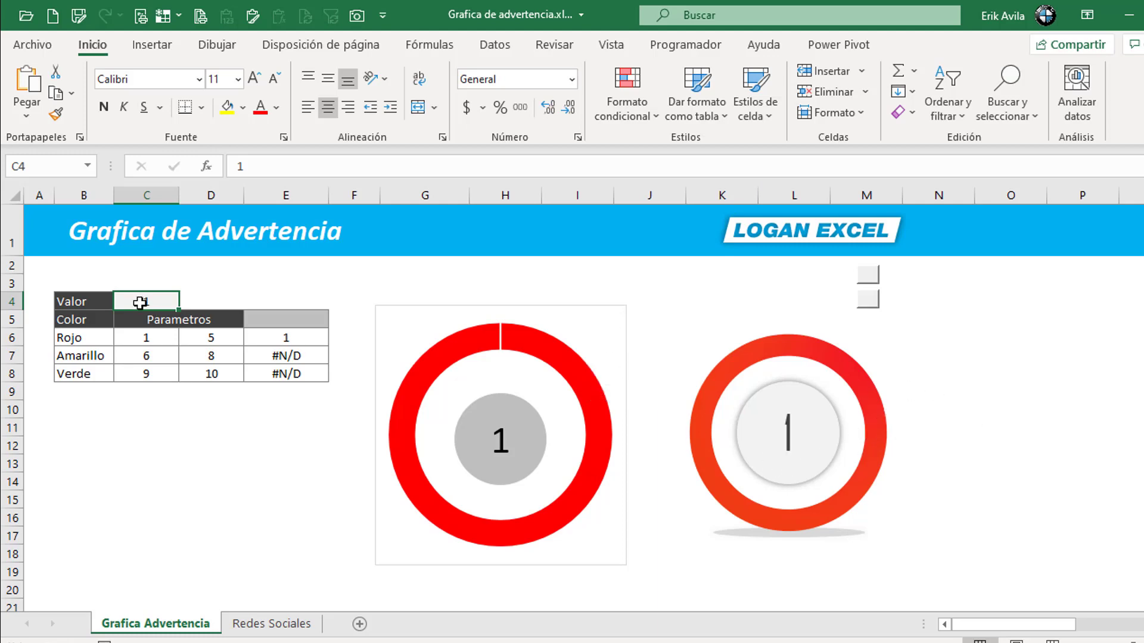
pyautogui.write('10')
pyautogui.press('Return')
# - Return to full screen and check the Amarillo and Verde result cells in column E
pyautogui.click(867, 275)
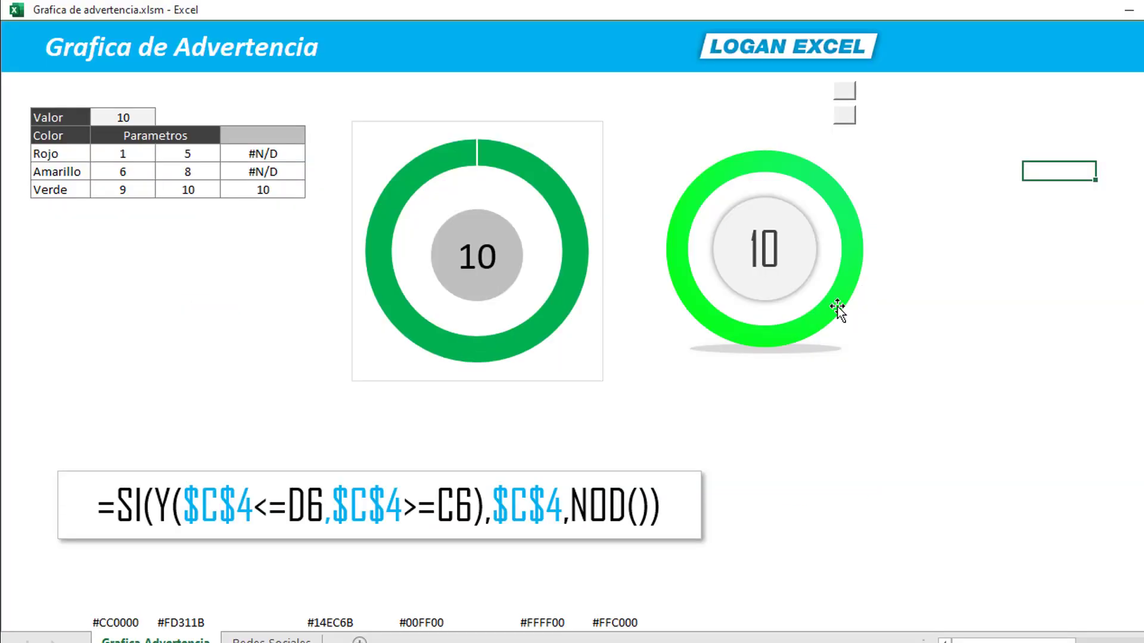
pyautogui.click(206, 291)
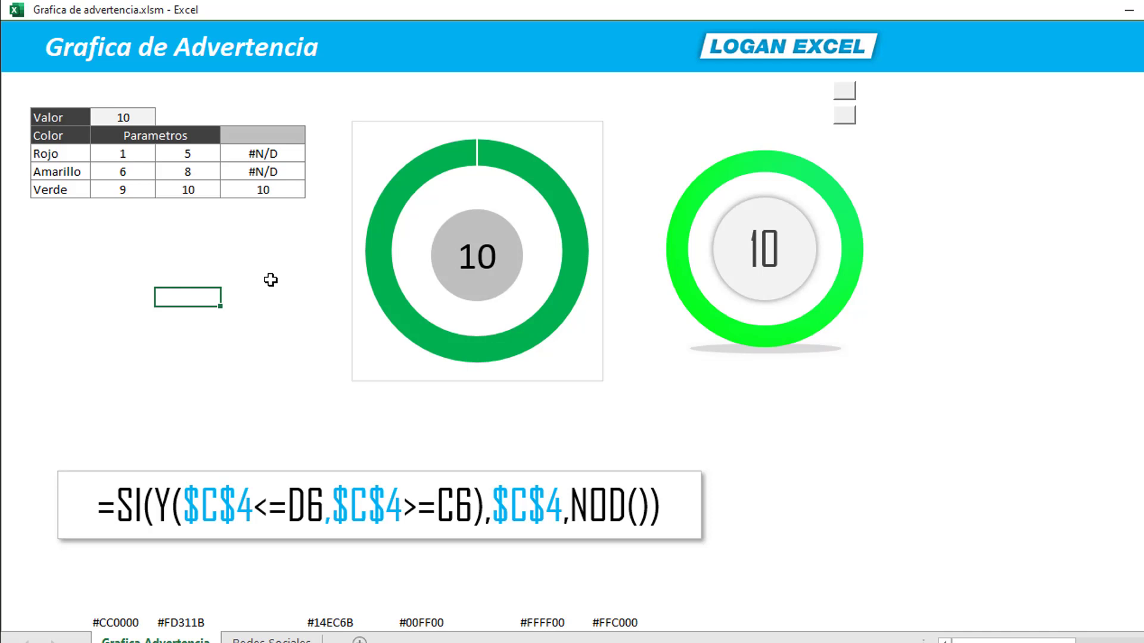
pyautogui.click(247, 177)
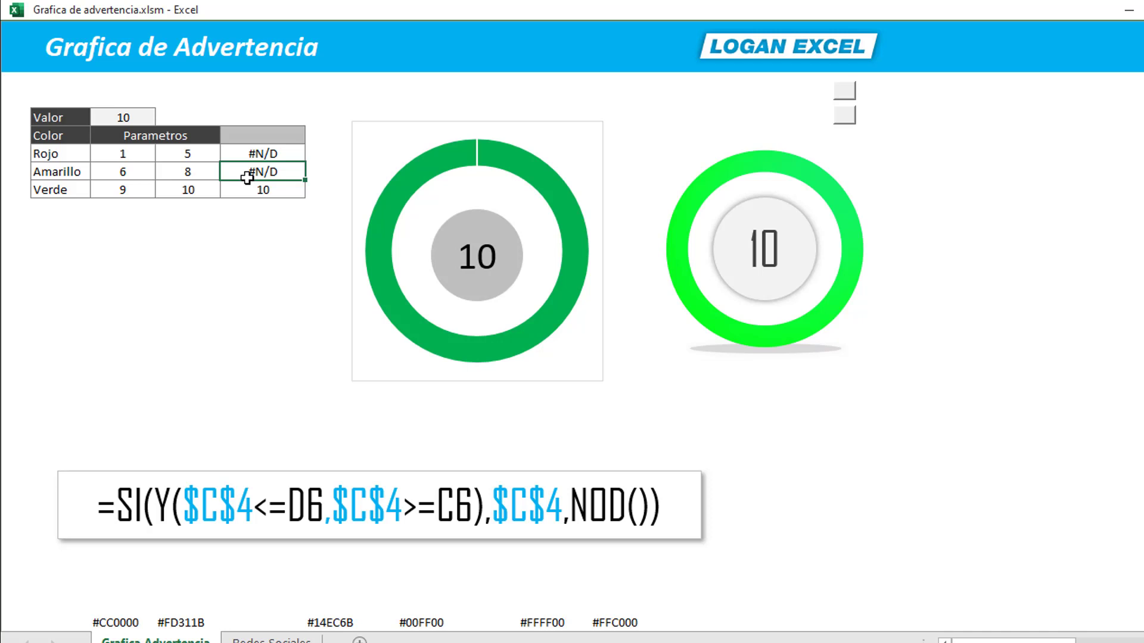
pyautogui.click(271, 201)
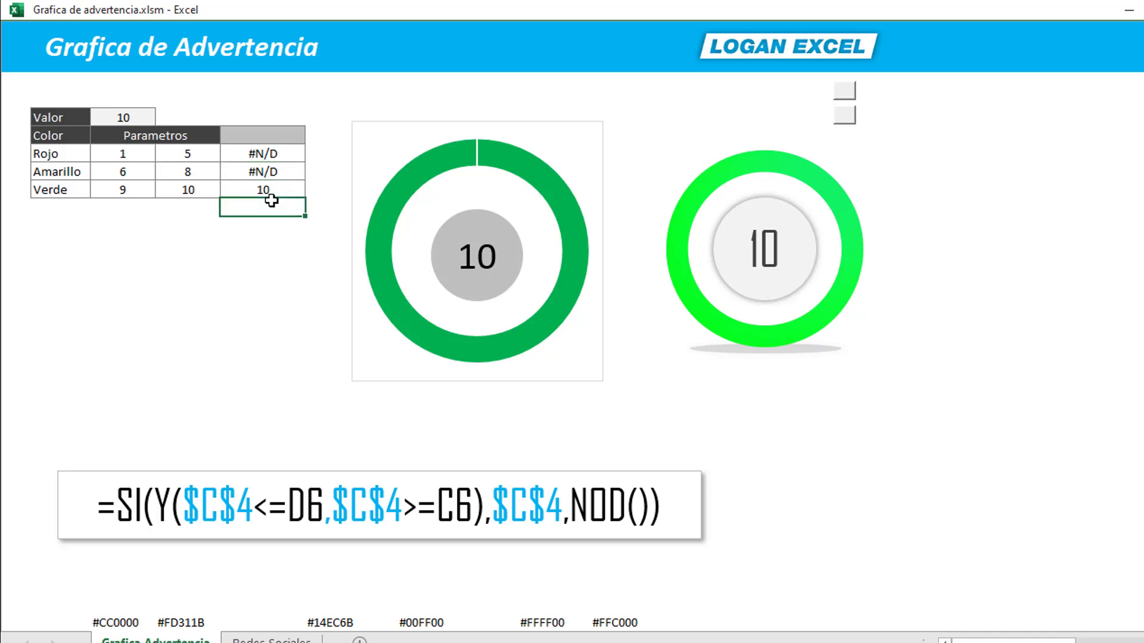
pyautogui.click(267, 192)
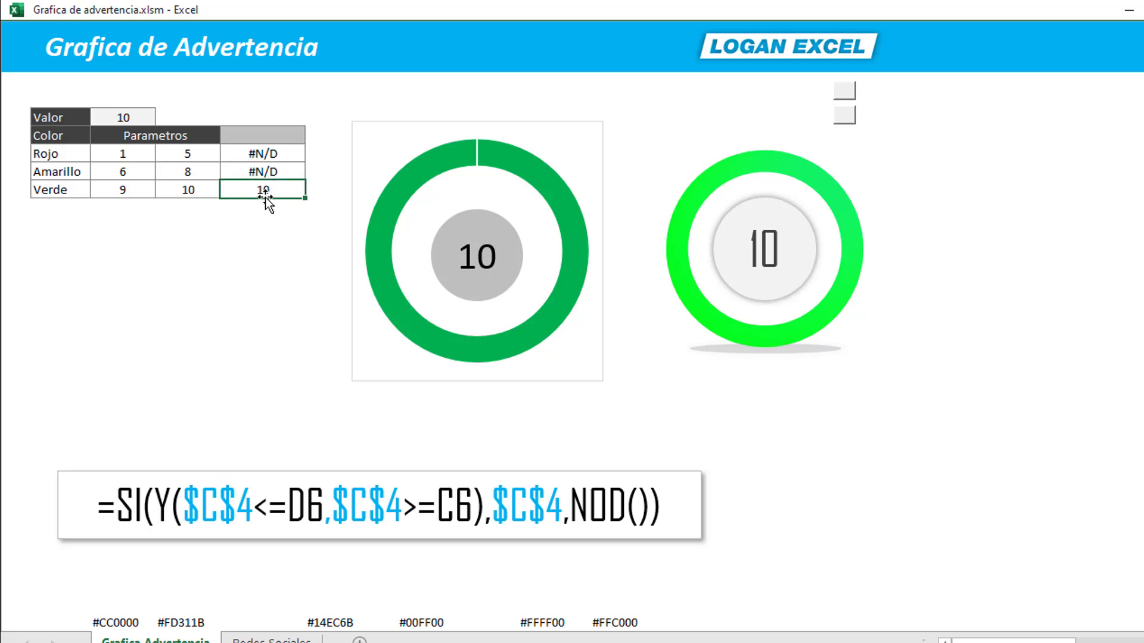